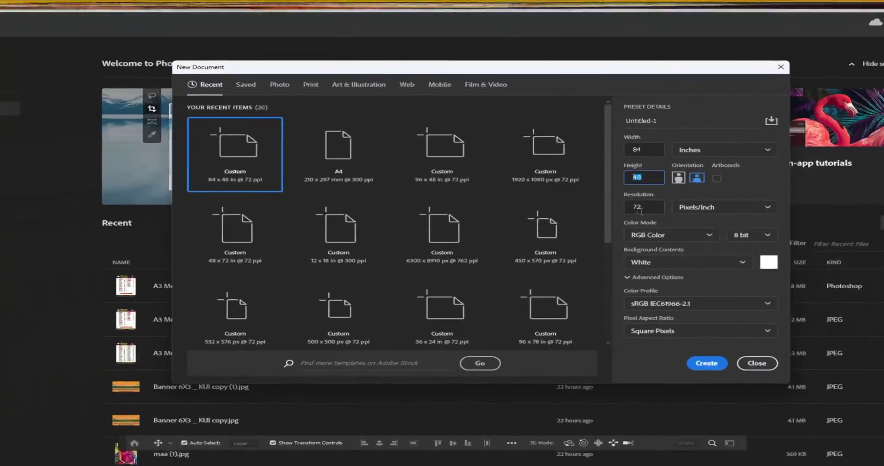
Step: Choose the 84 × 48 in at 72 ppi preset and edit its Resolution value
left_click(592, 200)
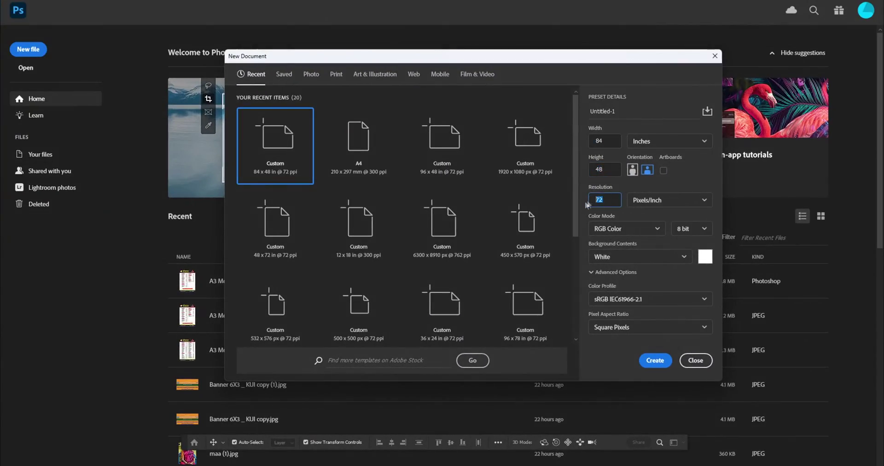
Step: Create the blank white 84 × 48 inch, 72 ppi document and zoom in on it
left_click(654, 361)
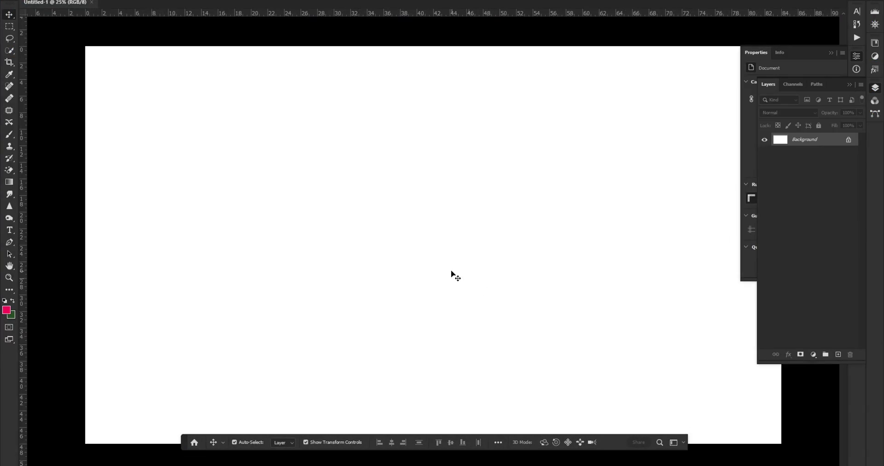
scroll(451, 273, "up", 1)
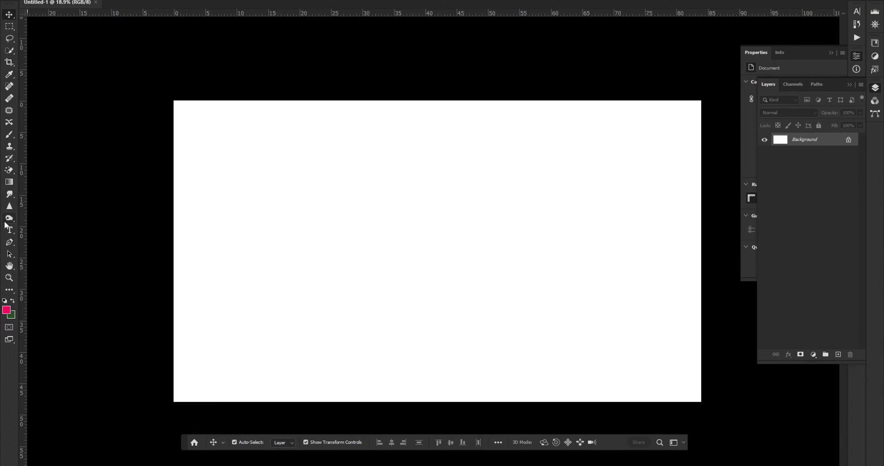
left_click(8, 135)
Step: Load the 641 px Kyle's Impressionist Blender bristle brush and paint a test stroke
right_click(412, 217)
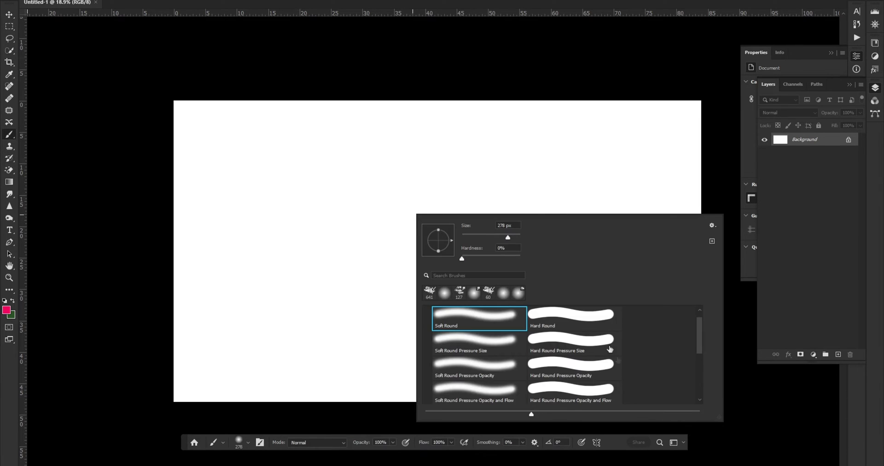
scroll(589, 330, "down", 1)
left_click(460, 293)
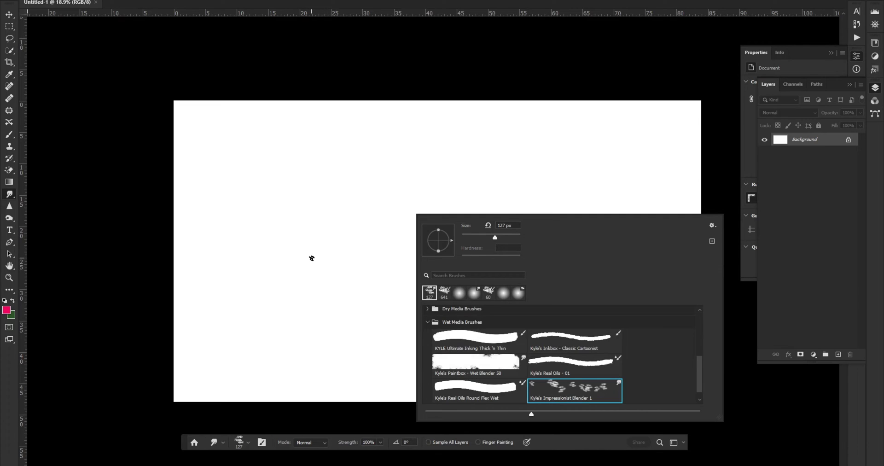
left_click(445, 293)
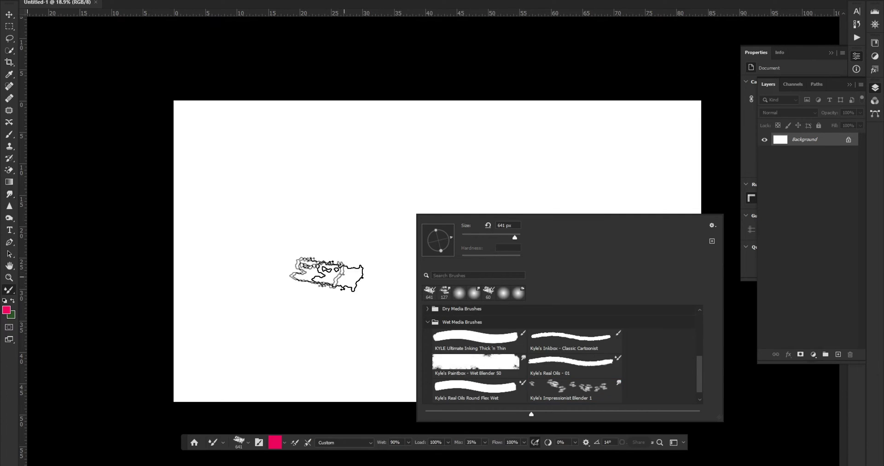
left_click(274, 257)
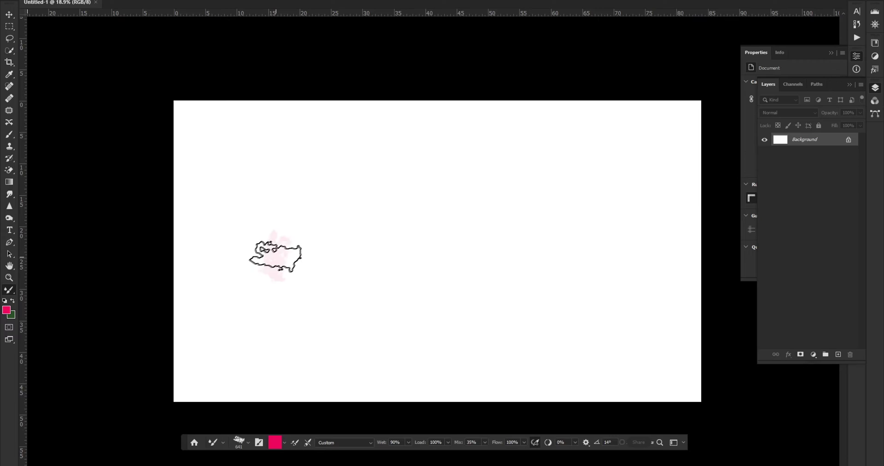
left_click_drag(276, 254, 225, 265)
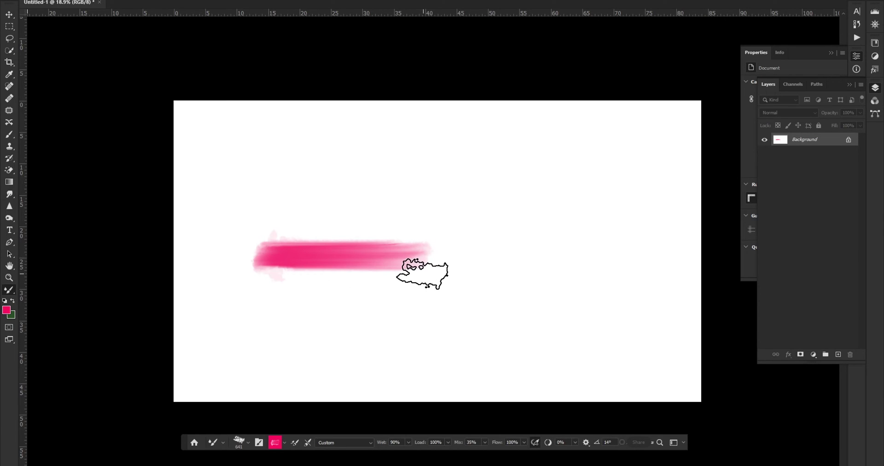
Step: Paint a wide dark purple #321925 band across the middle of the canvas
left_click(7, 310)
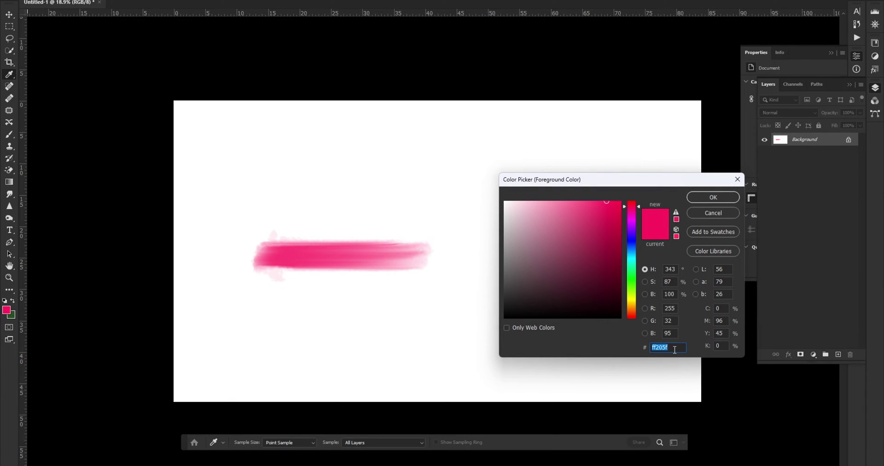
type("32192")
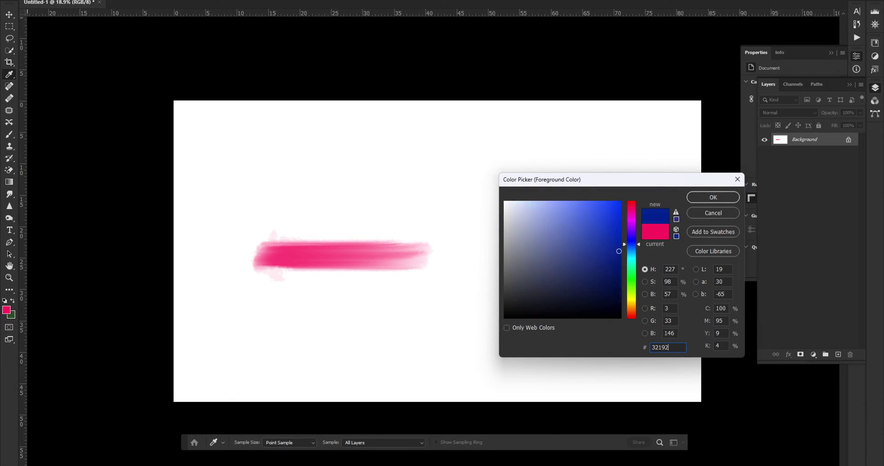
type("5")
left_click(707, 198)
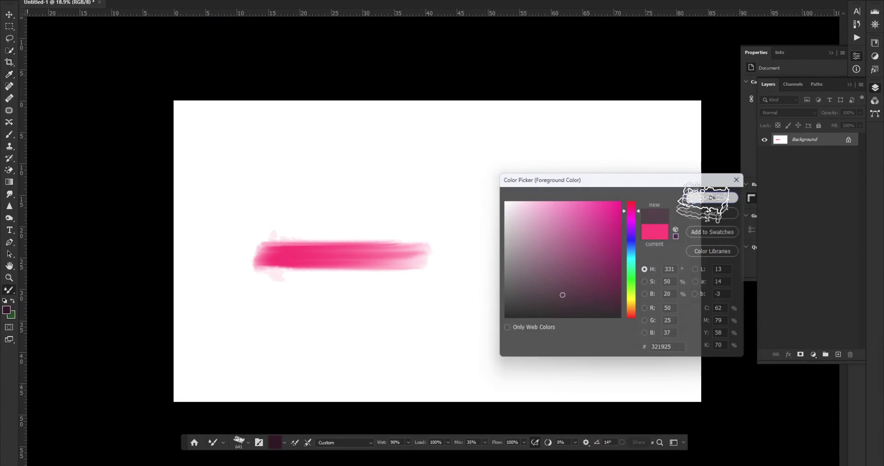
mouse_move(183, 266)
left_mouse_down()
mouse_move(424, 257)
mouse_move(189, 270)
mouse_move(658, 260)
mouse_move(424, 268)
mouse_move(627, 259)
mouse_move(700, 266)
left_mouse_up()
mouse_move(349, 269)
left_mouse_down()
mouse_move(457, 266)
mouse_move(198, 253)
mouse_move(523, 247)
mouse_move(667, 263)
mouse_move(345, 282)
mouse_move(340, 262)
mouse_move(156, 276)
left_mouse_up()
mouse_move(680, 291)
left_mouse_down()
mouse_move(724, 300)
mouse_move(159, 284)
mouse_move(641, 291)
mouse_move(719, 276)
mouse_move(681, 250)
mouse_move(193, 261)
mouse_move(591, 267)
left_mouse_up()
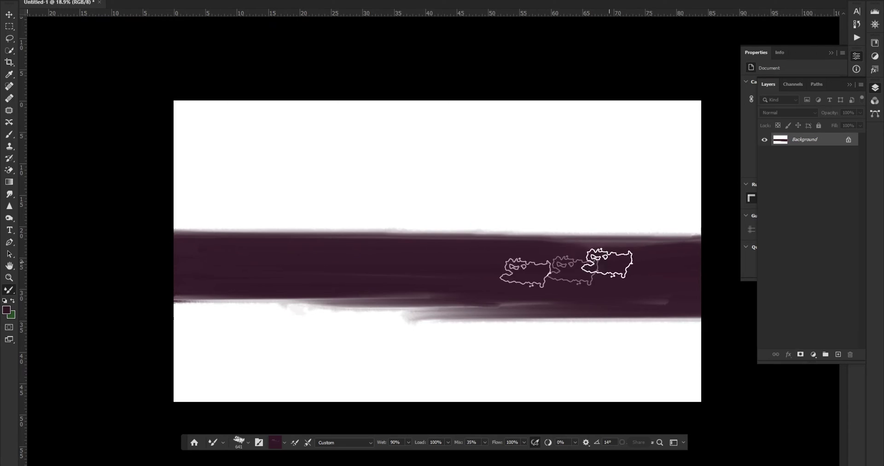
left_click(9, 27)
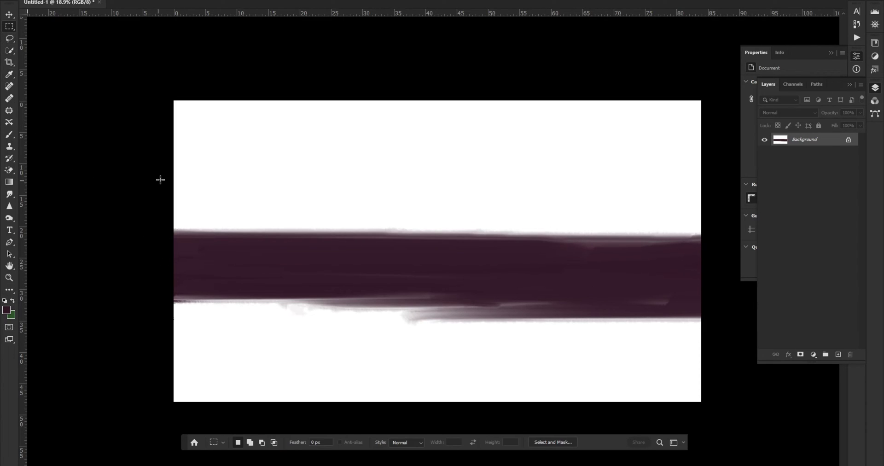
Step: Square off the band's top with a purple-filled strip and smear its lower edge
left_click_drag(164, 186, 736, 257)
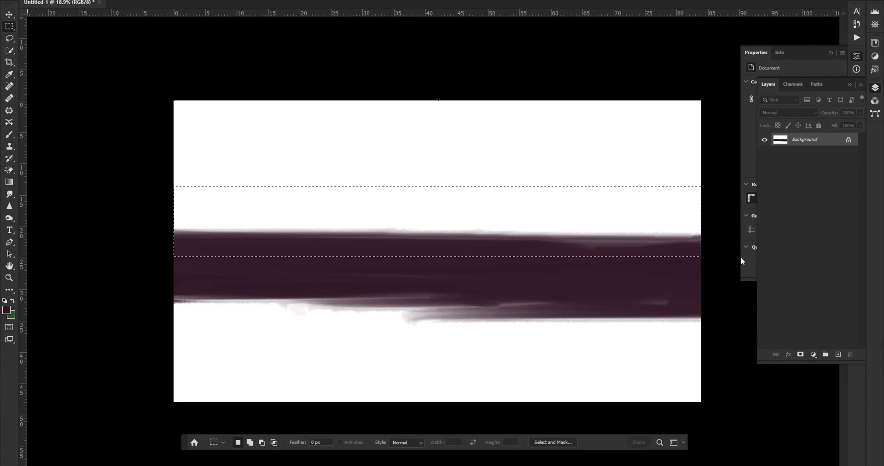
key("alt+BackSpace")
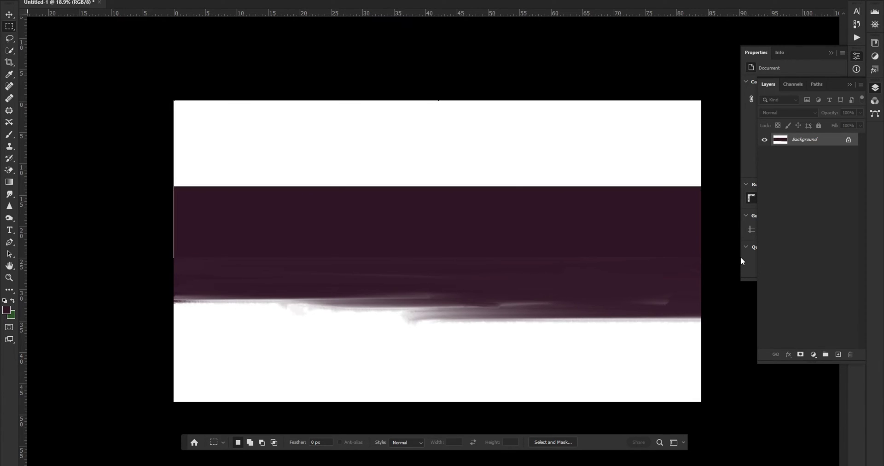
key("b")
right_click(307, 228)
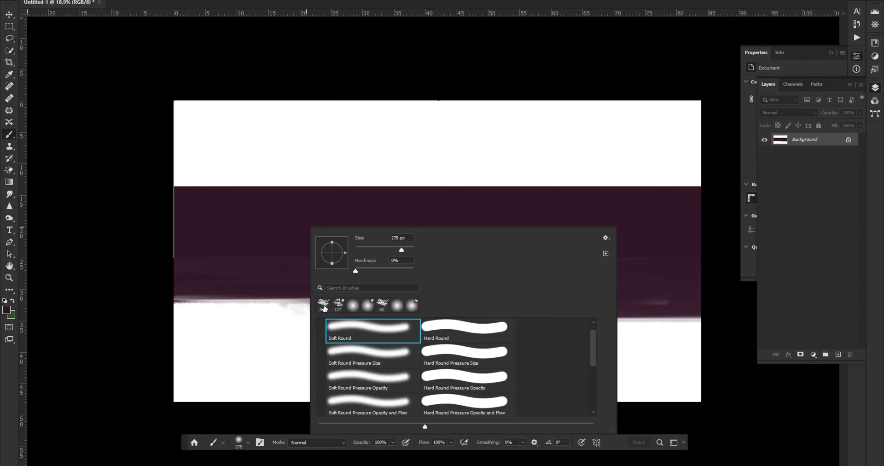
left_click(323, 304)
left_click(244, 248)
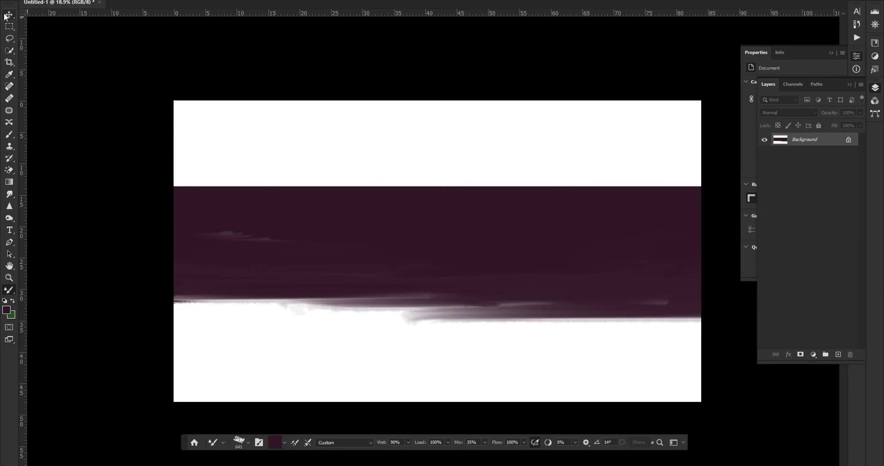
mouse_move(651, 306)
left_mouse_down()
mouse_move(293, 317)
mouse_move(453, 306)
left_mouse_up()
mouse_move(509, 302)
left_mouse_down()
mouse_move(681, 306)
mouse_move(506, 300)
mouse_move(661, 316)
left_mouse_up()
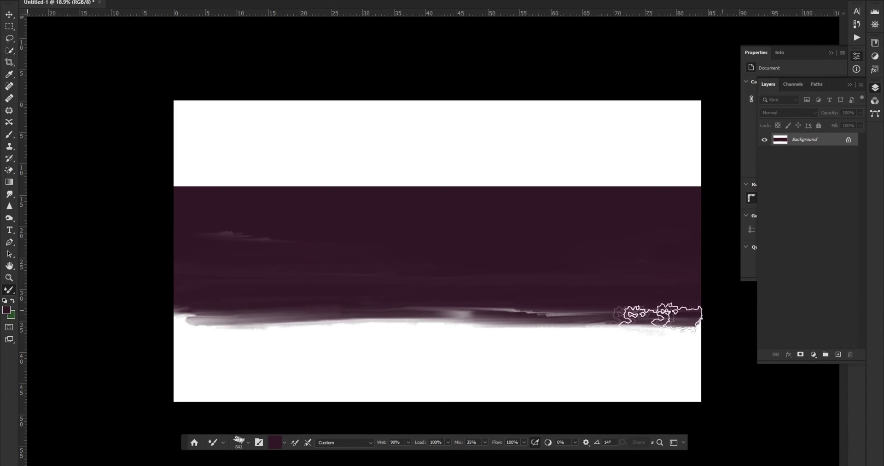
Step: Marquee a tall rectangle over the left end of the purple band
scroll(648, 305, "down", 2)
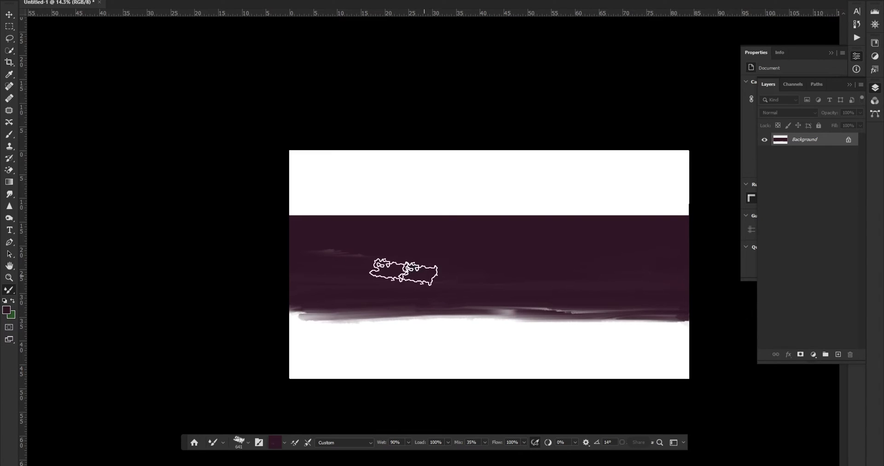
left_click(11, 28)
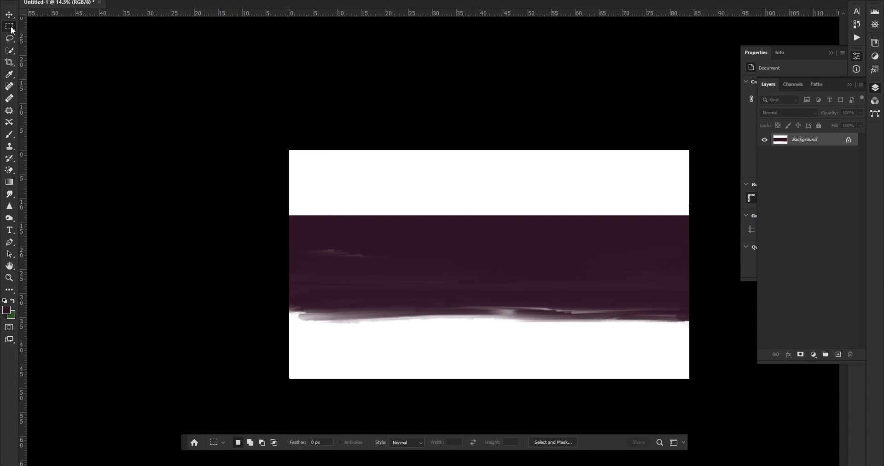
mouse_move(300, 190)
left_mouse_down()
mouse_move(344, 344)
mouse_move(353, 349)
left_mouse_up()
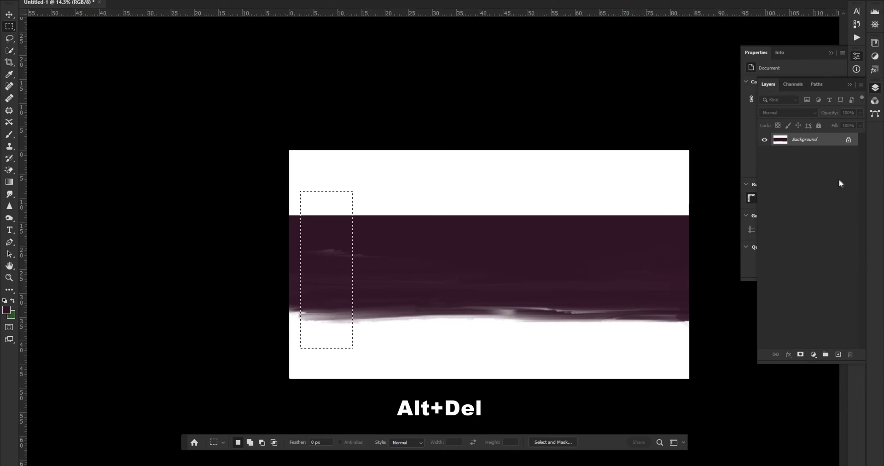
Step: Fill the rectangle with white on a new layer
left_click(838, 354)
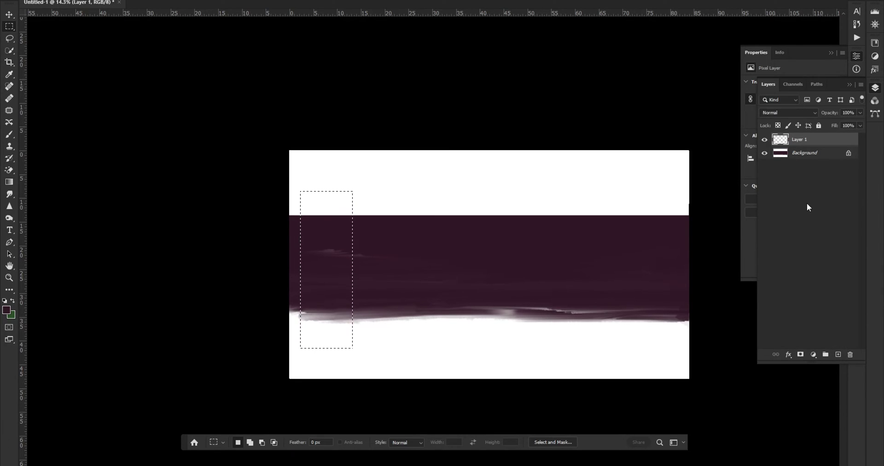
key("alt+Delete")
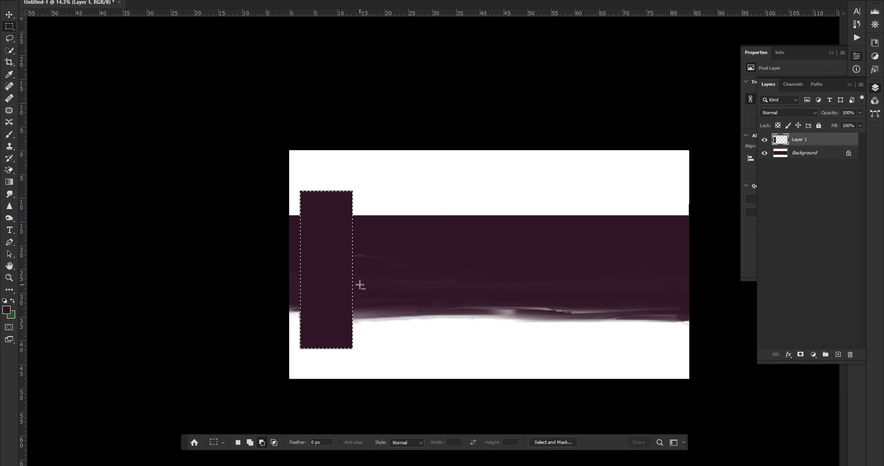
left_click(13, 301)
key("alt+Delete")
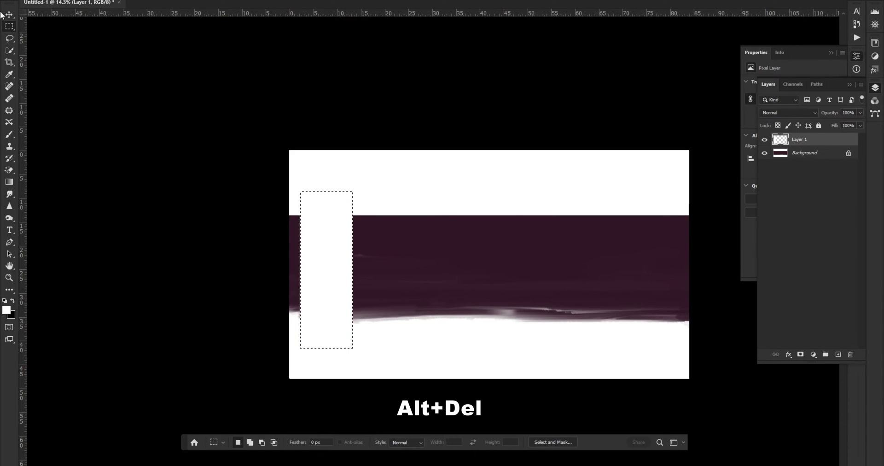
Step: Slant the white rectangle rightward and add a 3 px inside gradient stroke at 75% opacity
key("v")
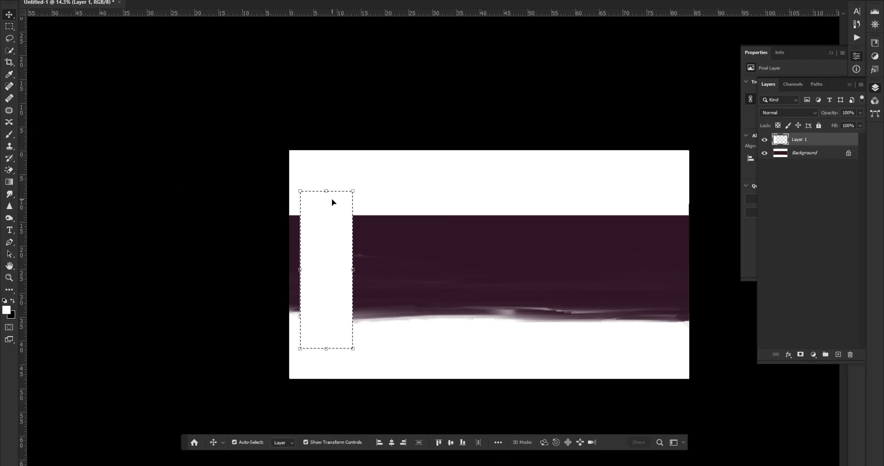
left_click_drag(327, 193, 365, 189)
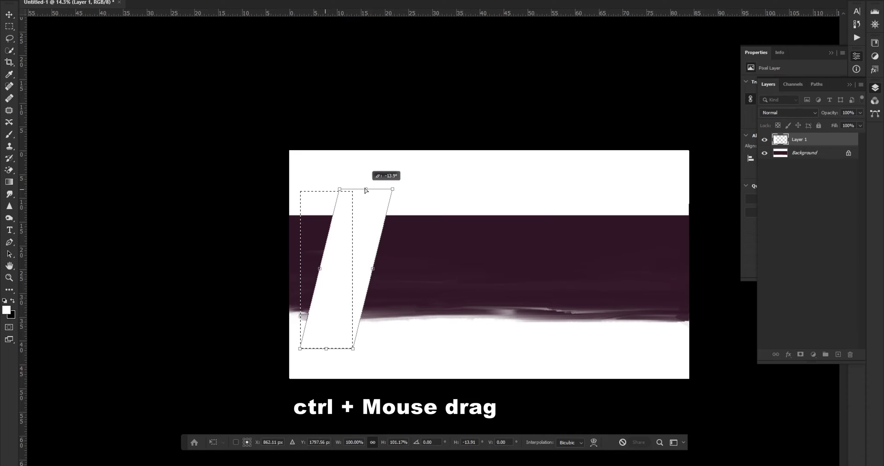
left_click_drag(365, 190, 369, 191)
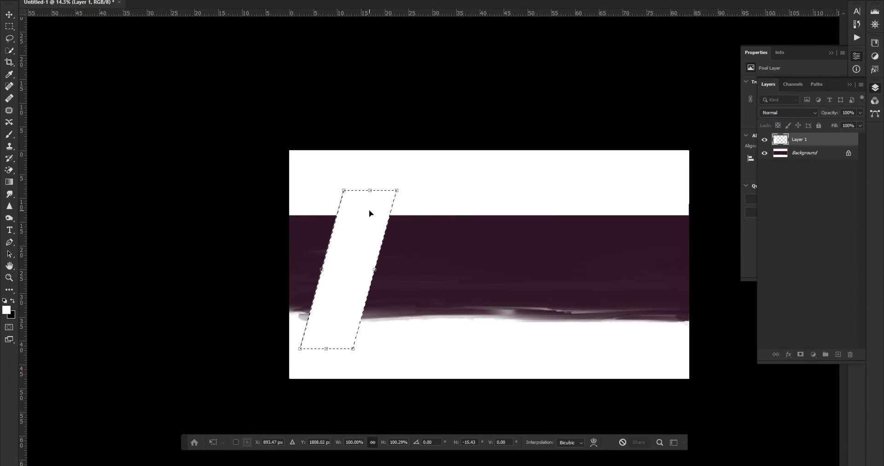
key("Return")
key("ctrl+d")
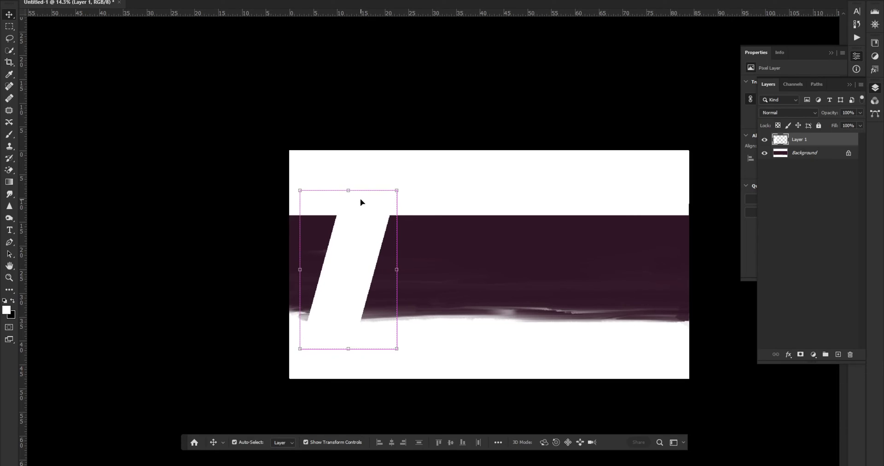
left_click_drag(366, 252, 356, 252)
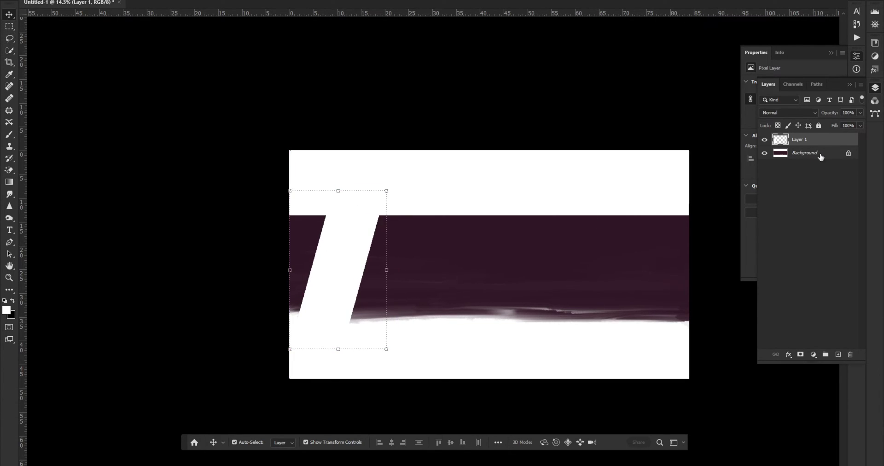
double_click(826, 139)
left_click(508, 272)
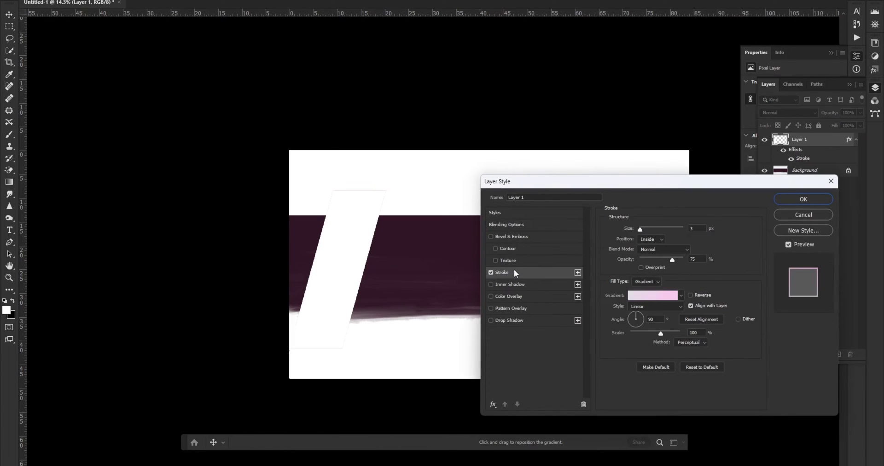
Step: Apply the stroke and duplicate the slanted stripe into four side-by-side copies
left_click(804, 200)
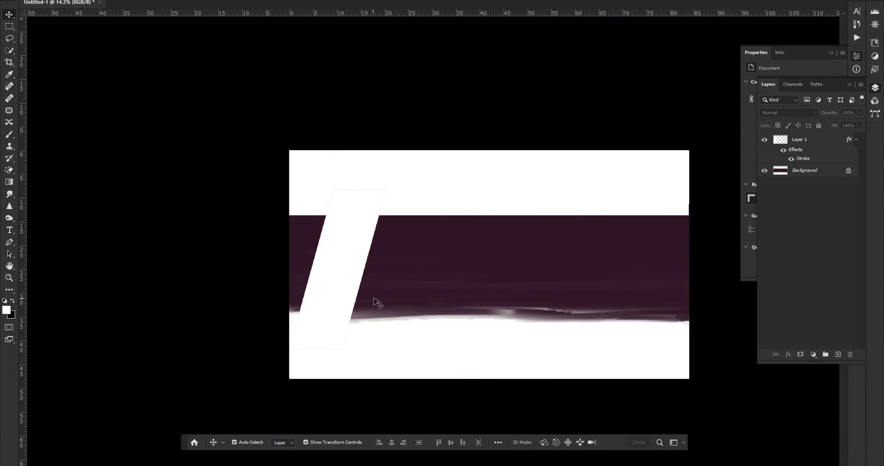
scroll(370, 302, "up", 2)
scroll(363, 288, "up", 2)
mouse_move(318, 252)
left_mouse_down()
mouse_move(308, 223)
mouse_move(398, 181)
left_mouse_up()
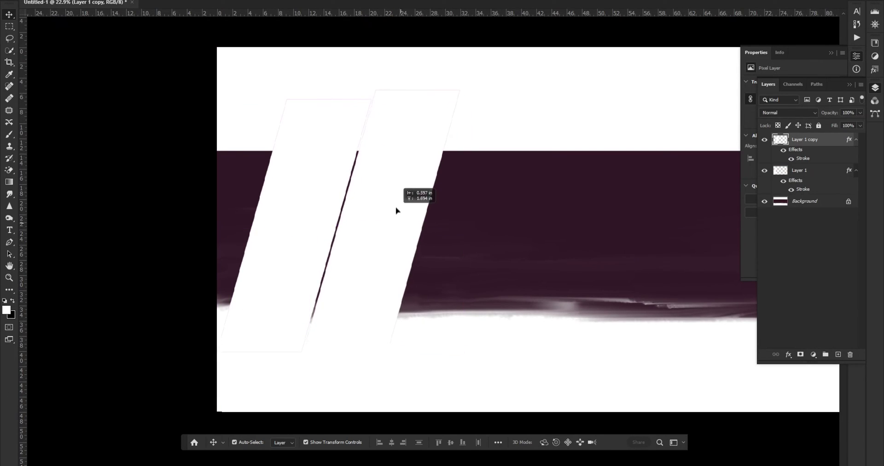
mouse_move(397, 183)
left_mouse_down()
mouse_move(452, 233)
mouse_move(454, 206)
mouse_move(545, 173)
left_mouse_up()
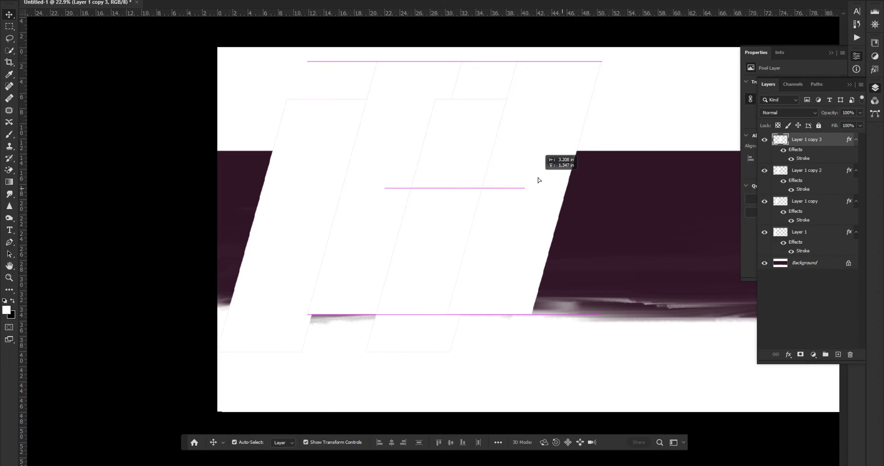
left_click_drag(544, 173, 537, 180)
left_click_drag(838, 157, 824, 248)
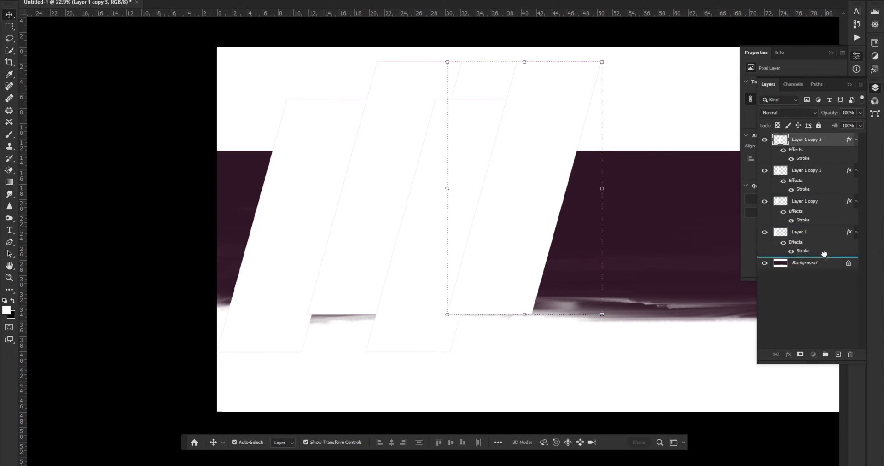
left_click_drag(530, 191, 525, 197)
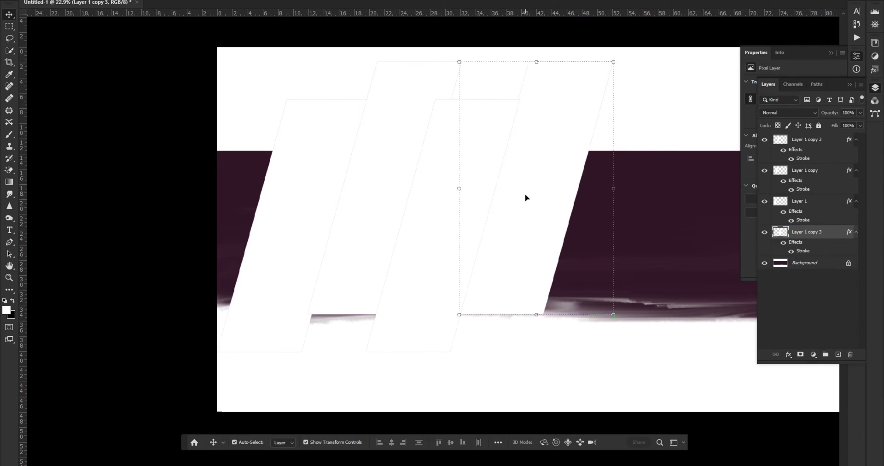
scroll(525, 197, "down", 2)
Step: Scale all four stripes to about 94% and nudge them slightly down
left_click_drag(615, 148, 381, 156)
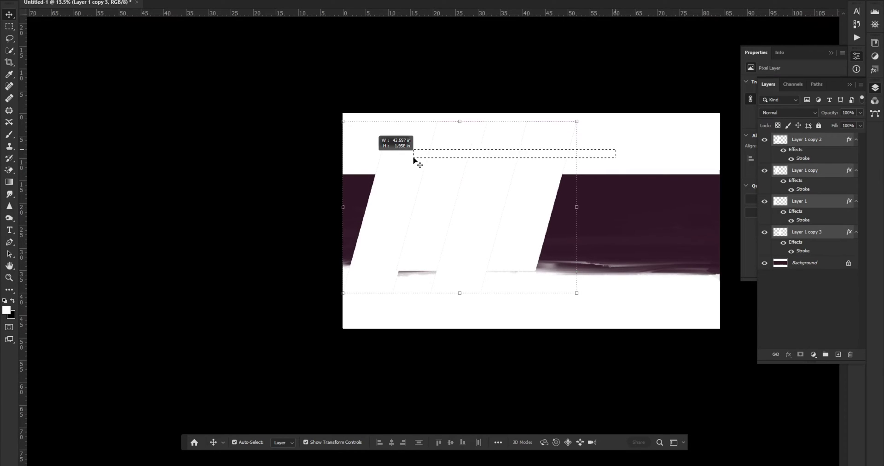
left_click_drag(403, 184, 392, 183)
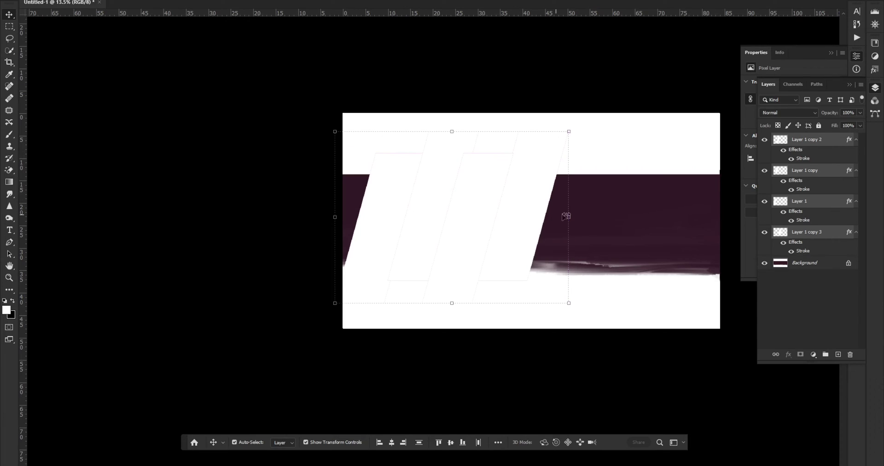
left_click_drag(569, 215, 554, 217)
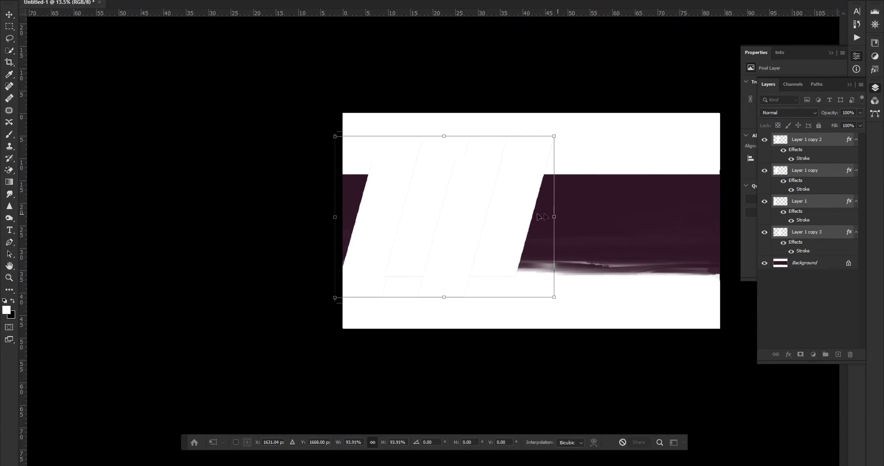
key("Return")
left_click_drag(512, 211, 518, 218)
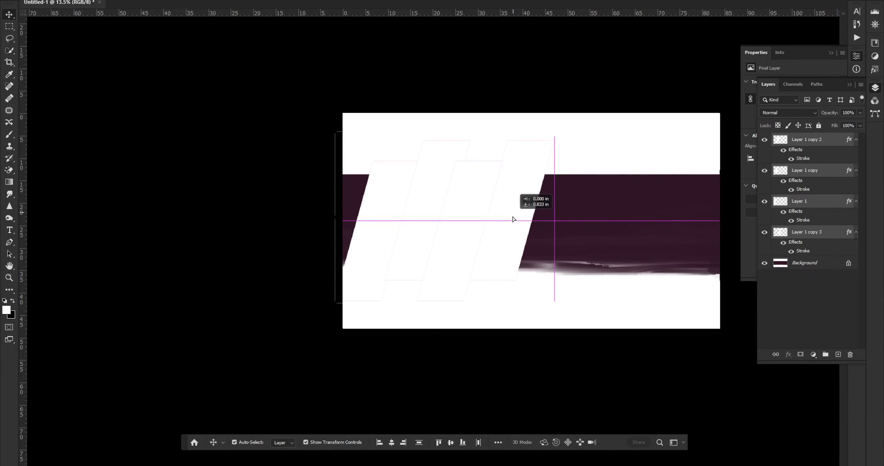
scroll(518, 218, "up", 2)
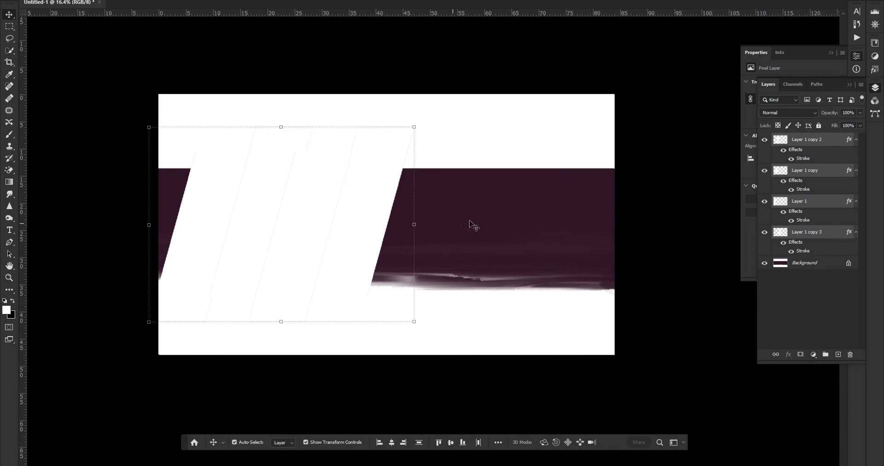
left_click(529, 225)
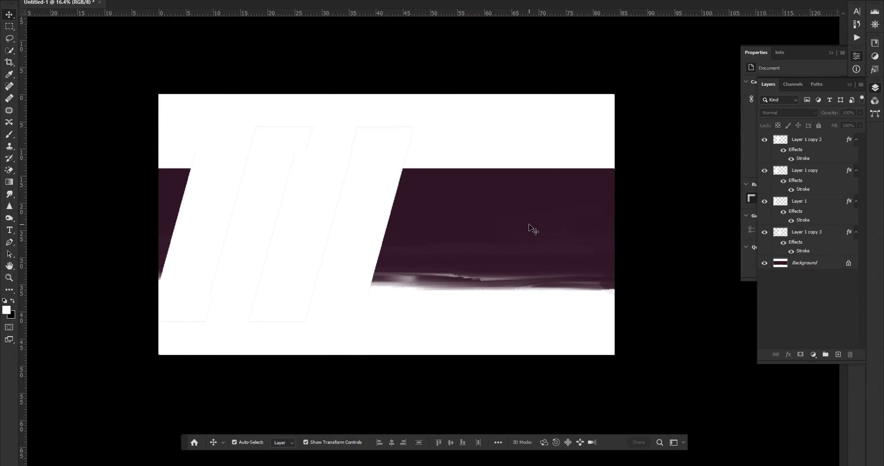
Step: Marquee a rectangle over the dark band's upper right on a new layer
left_click(8, 27)
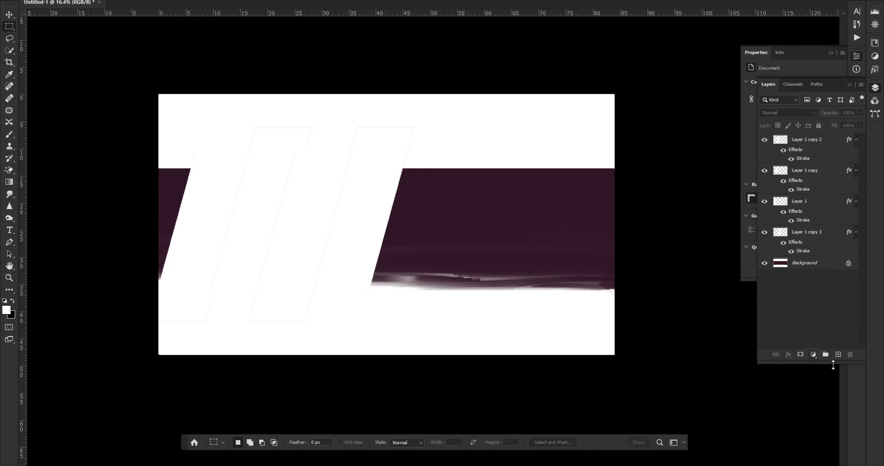
left_click(837, 354)
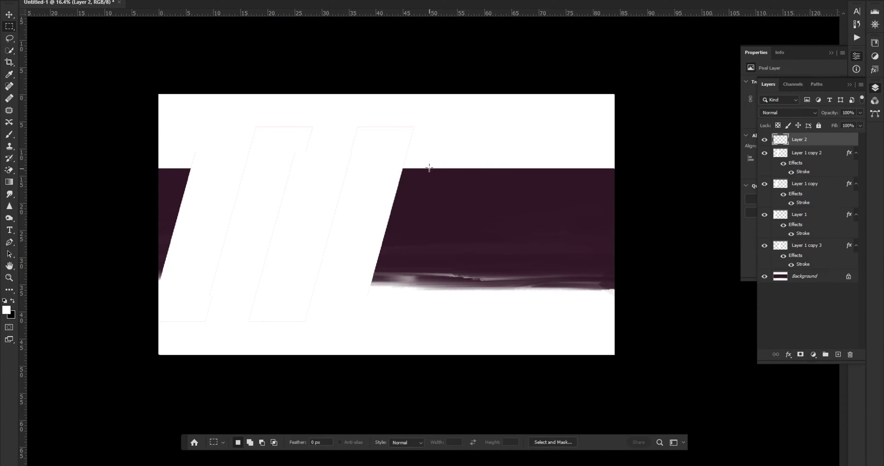
left_click_drag(429, 161, 589, 227)
Step: Fill the rectangle with red #ff2828
left_click(6, 309)
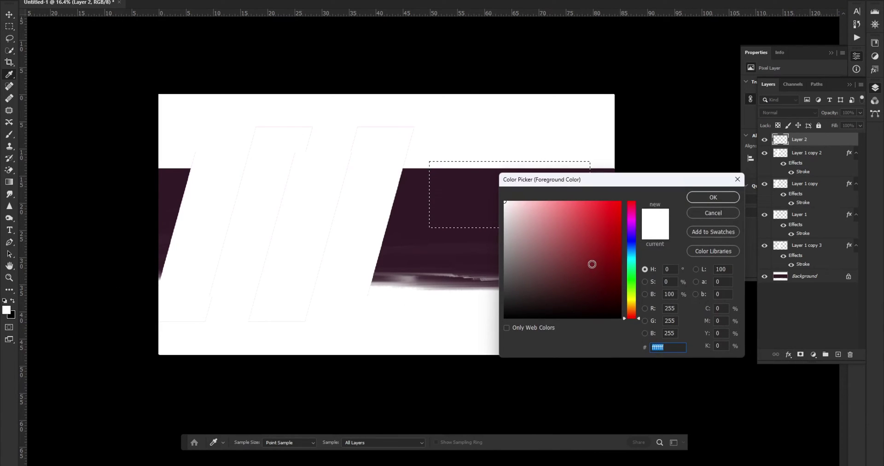
left_click(631, 207)
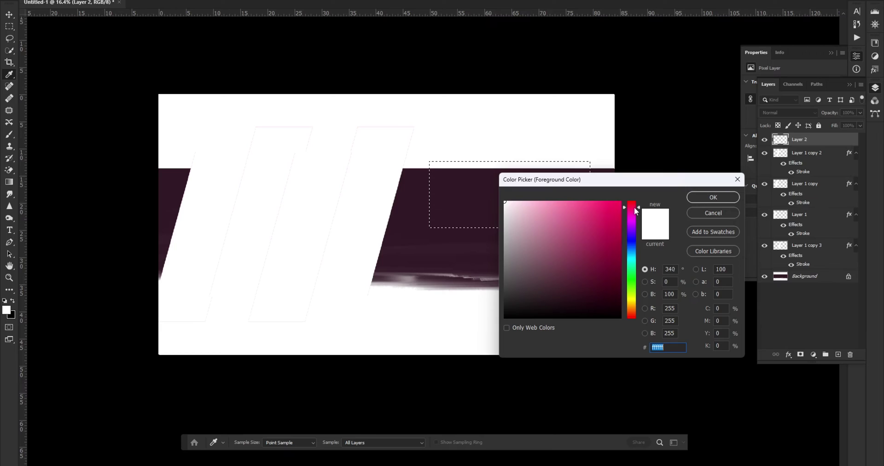
left_click(605, 202)
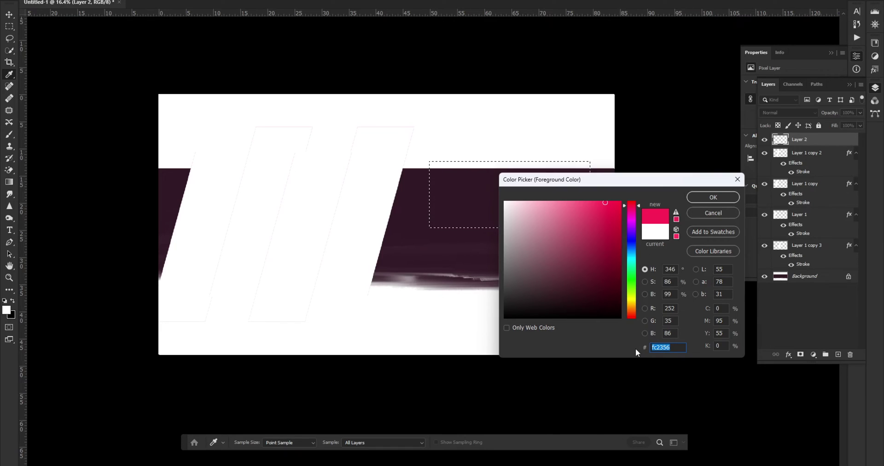
type("ff2828")
left_click(706, 197)
key("m")
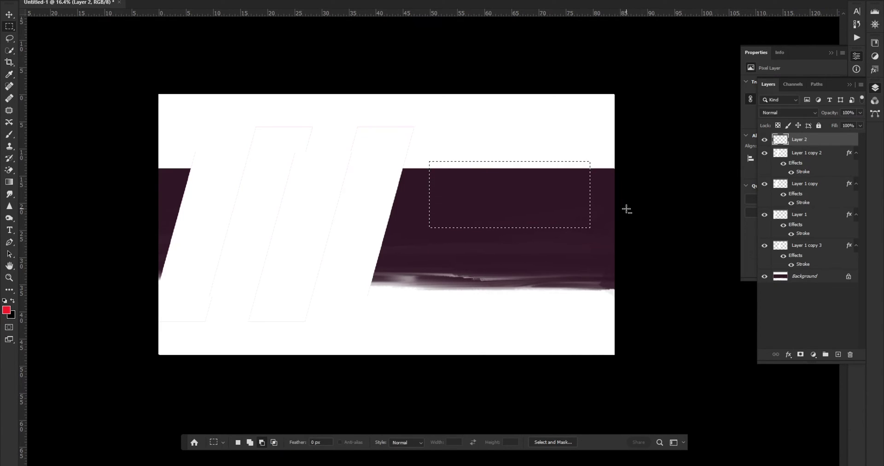
key("alt+BackSpace")
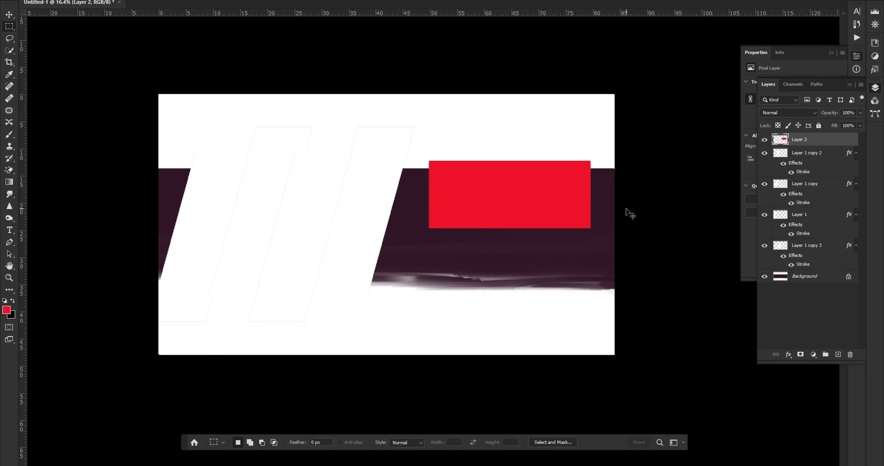
left_click(12, 18)
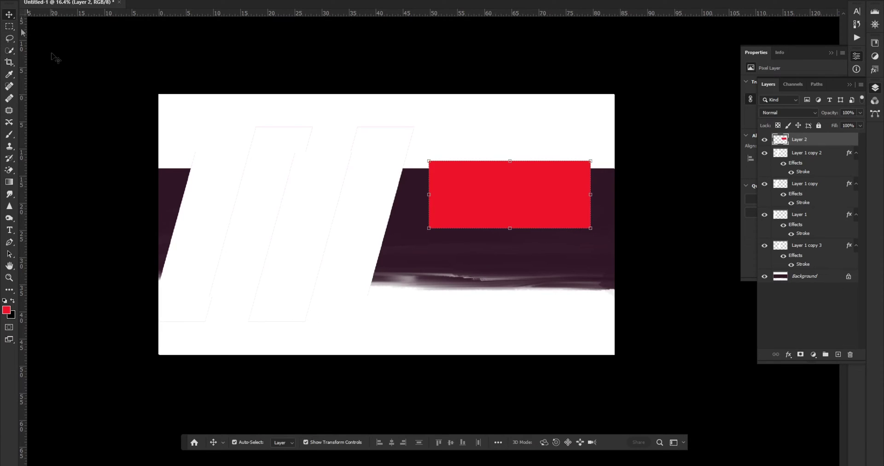
left_click(663, 243)
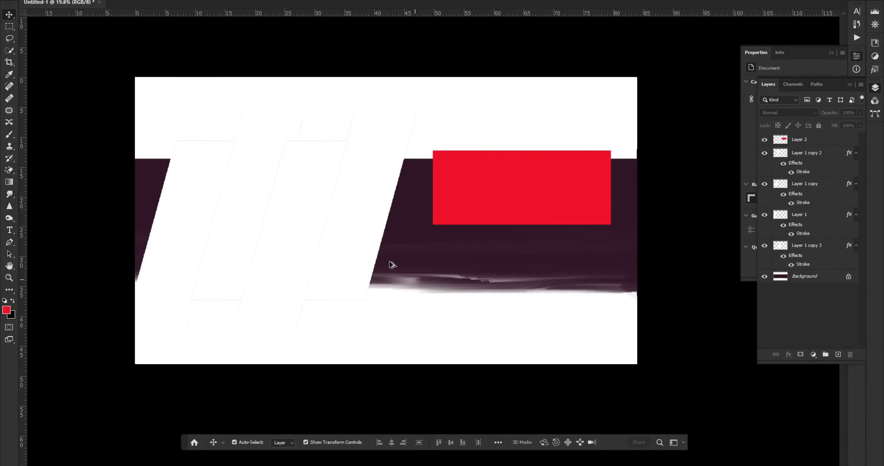
left_click(820, 155)
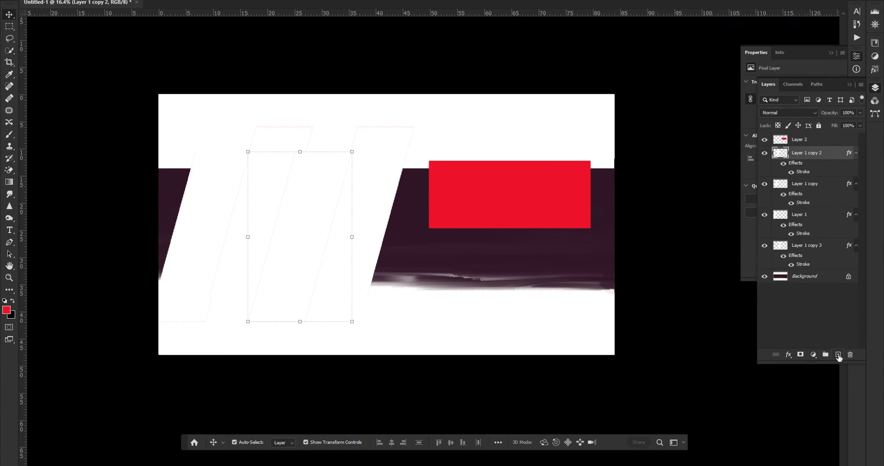
Step: Select the banner's top strip on a new layer and fill it with #ffb600 yellow-orange
left_click(838, 355)
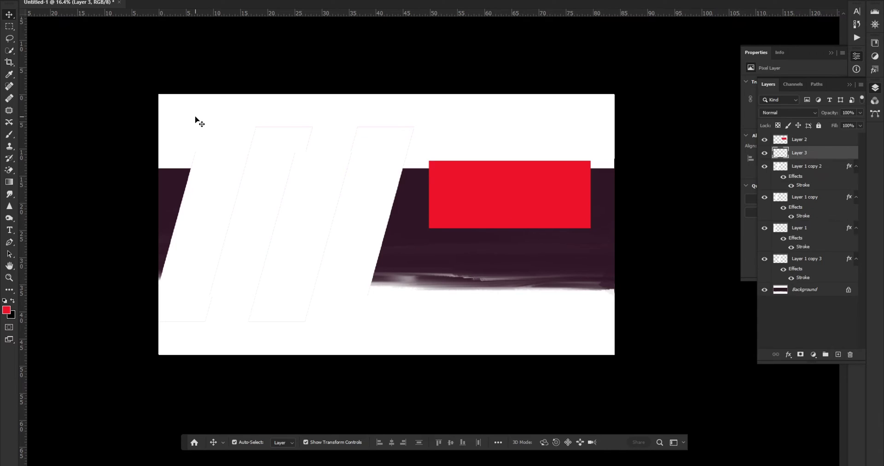
left_click_drag(108, 51, 623, 169)
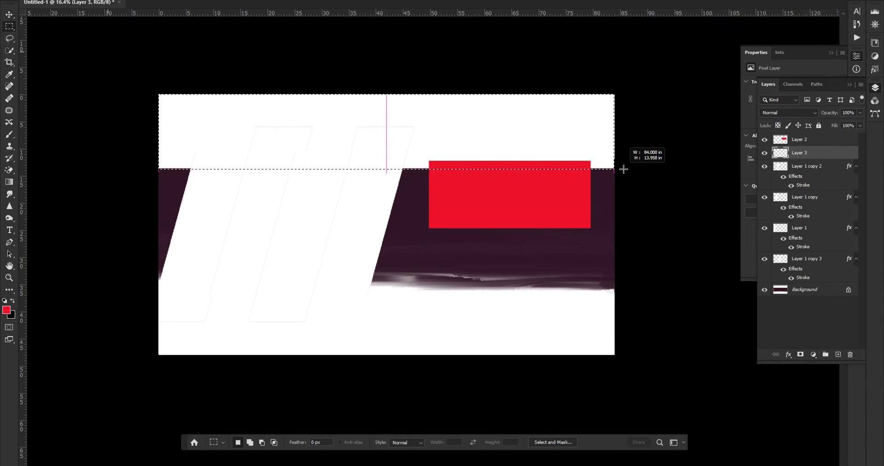
left_click_drag(623, 169, 623, 169)
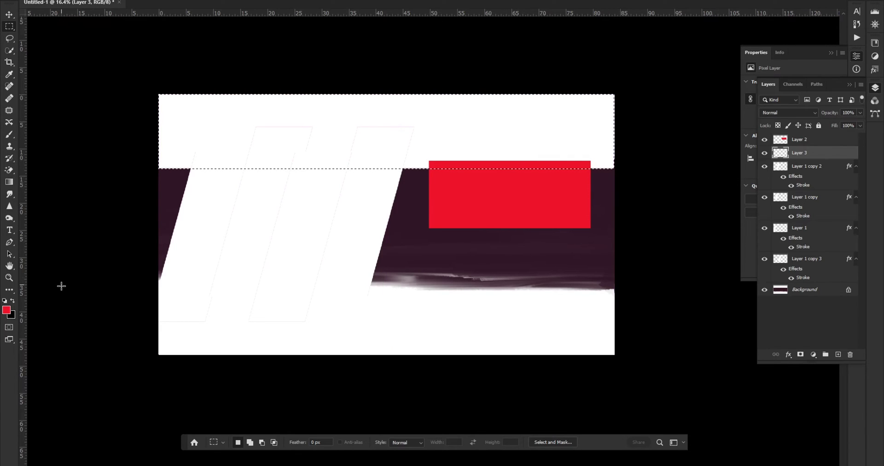
left_click(6, 312)
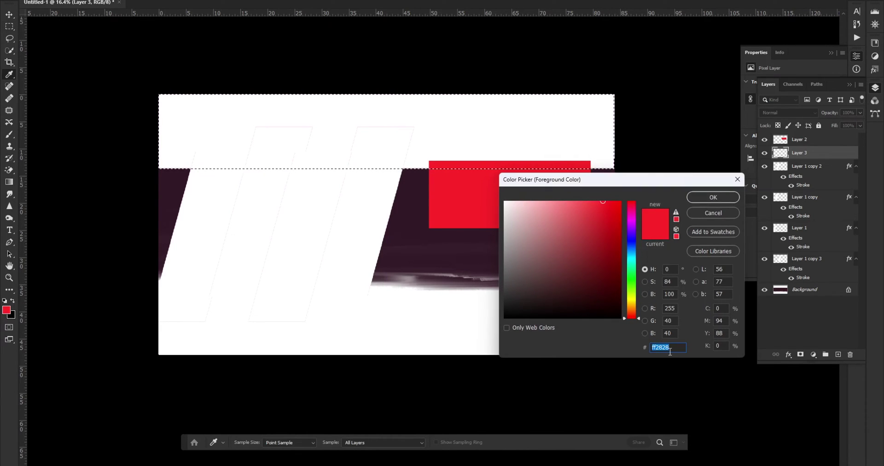
left_click_drag(634, 281, 633, 311)
left_click_drag(674, 348, 643, 350)
type("ff")
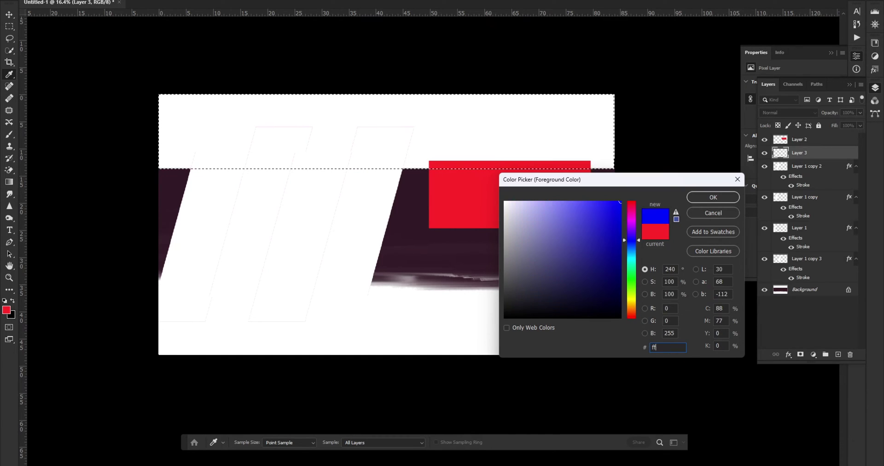
type("b600")
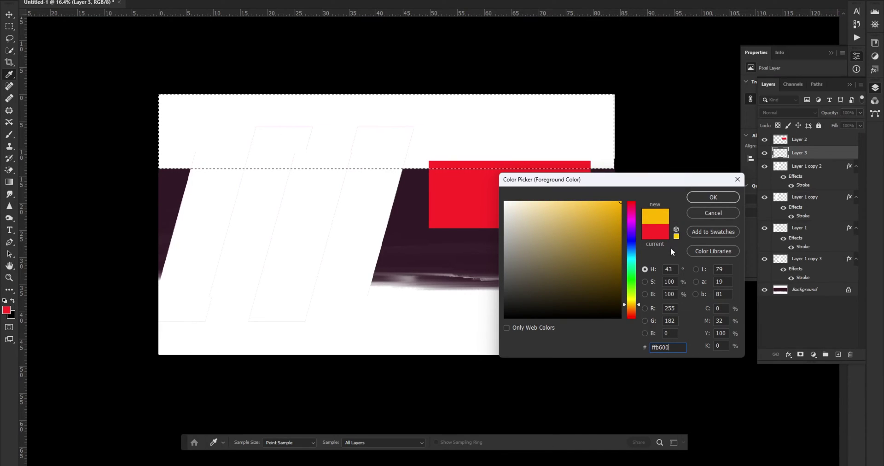
left_click(707, 198)
key("m")
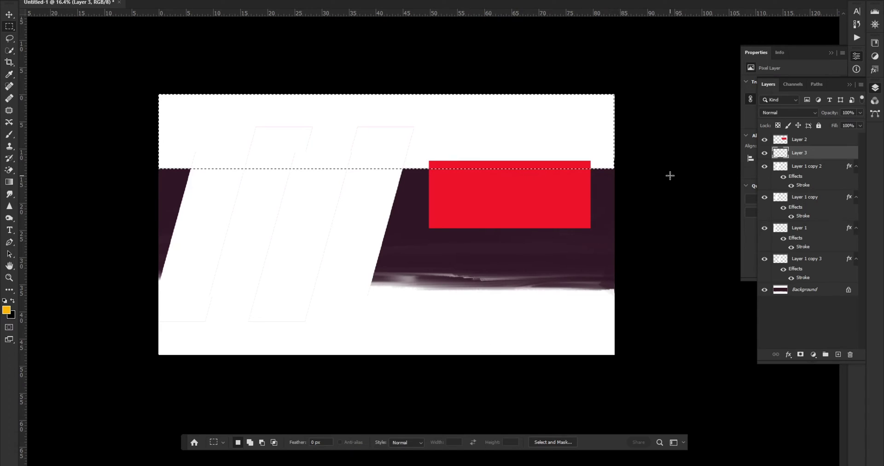
key("alt+Delete")
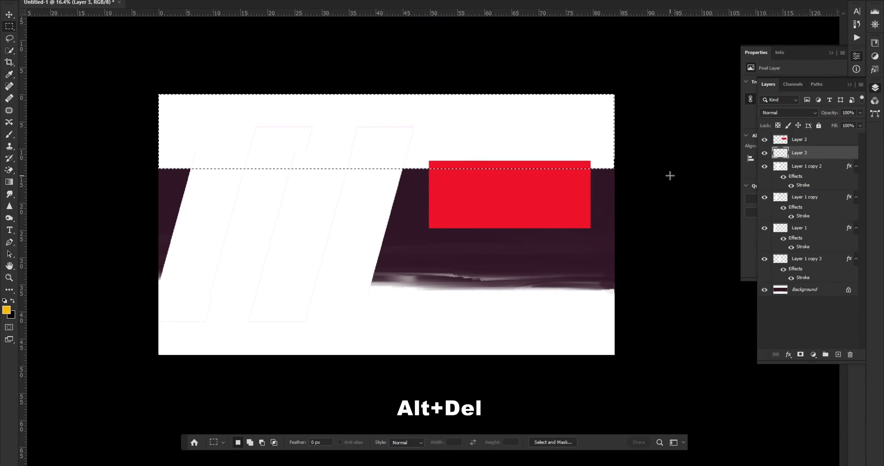
key("alt+Delete")
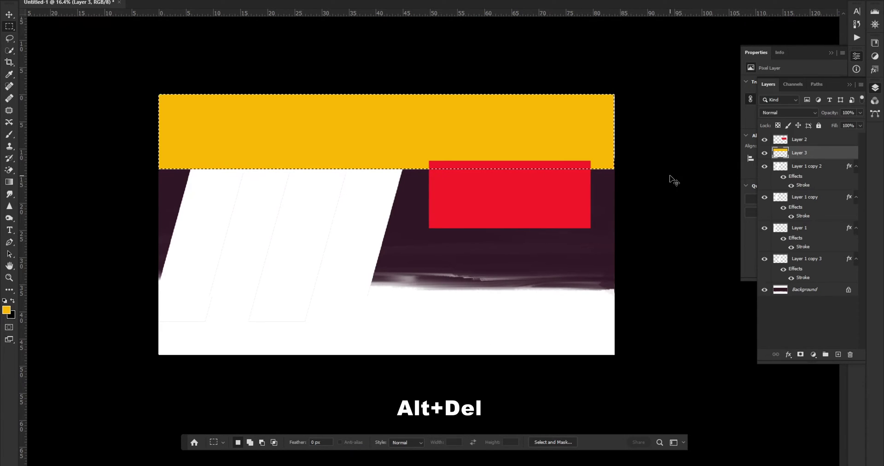
Step: Move the four white stripe layers above Layer 2 and Layer 3
key("v")
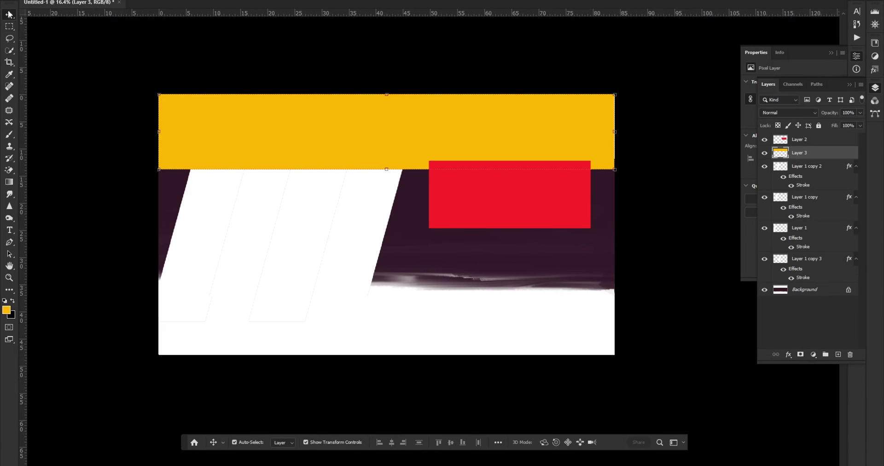
left_click(410, 217)
scroll(418, 190, "up", 3)
scroll(419, 186, "up", 1)
scroll(419, 188, "down", 1)
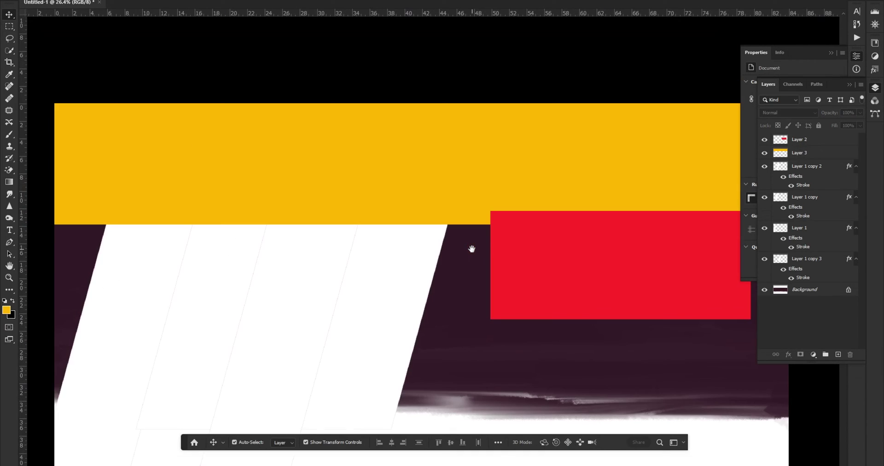
scroll(397, 213, "down", 2)
scroll(394, 276, "down", 2)
left_click_drag(419, 372, 214, 316)
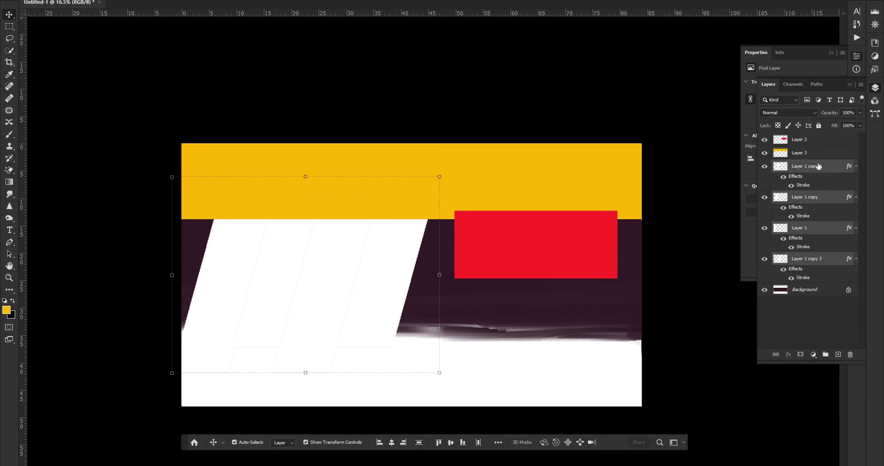
left_click_drag(817, 166, 801, 136)
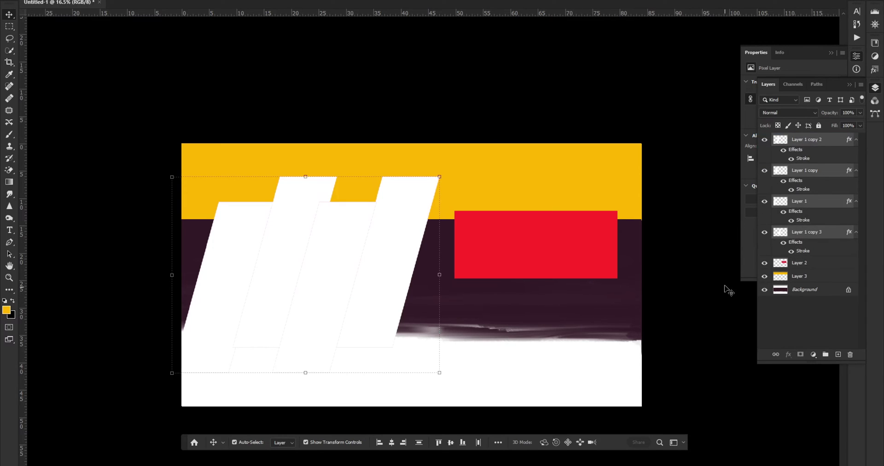
left_click(709, 249)
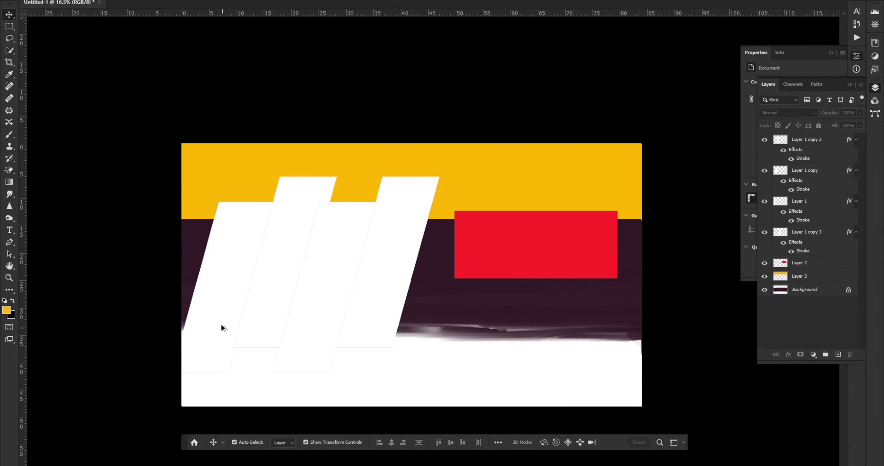
Step: Enlarge the red box to about 107% and shift it slightly lower
scroll(221, 320, "up", 1)
scroll(221, 320, "down", 1)
left_click(566, 251)
left_click_drag(581, 251, 587, 252)
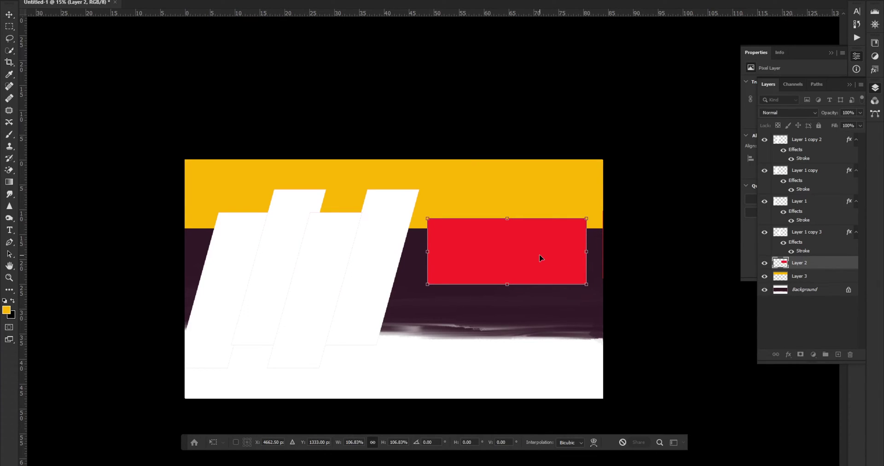
key("Return")
left_click(647, 306)
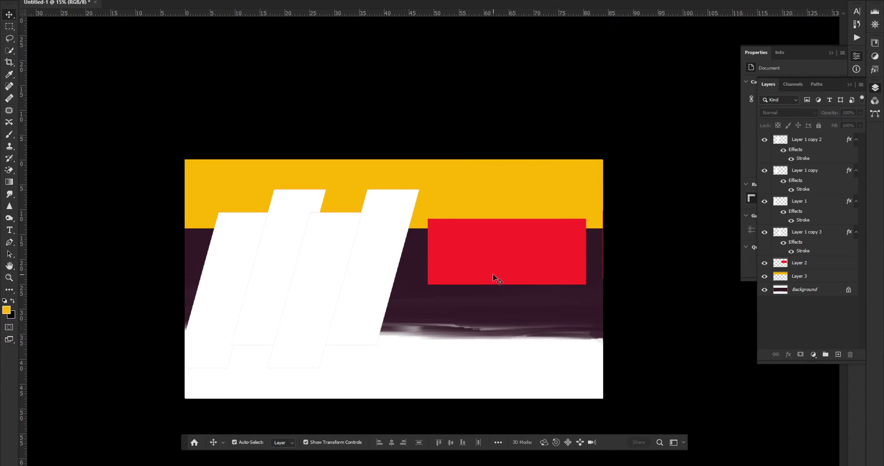
scroll(494, 276, "up", 1)
left_click(506, 258)
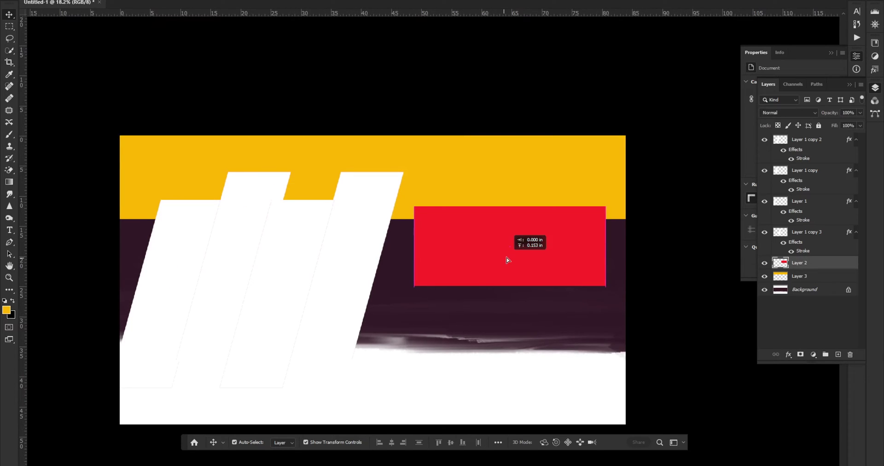
left_click(668, 345)
Step: Switch to the banner images folder to fetch the polka-dot texture
scroll(481, 296, "down", 1)
scroll(456, 276, "up", 1)
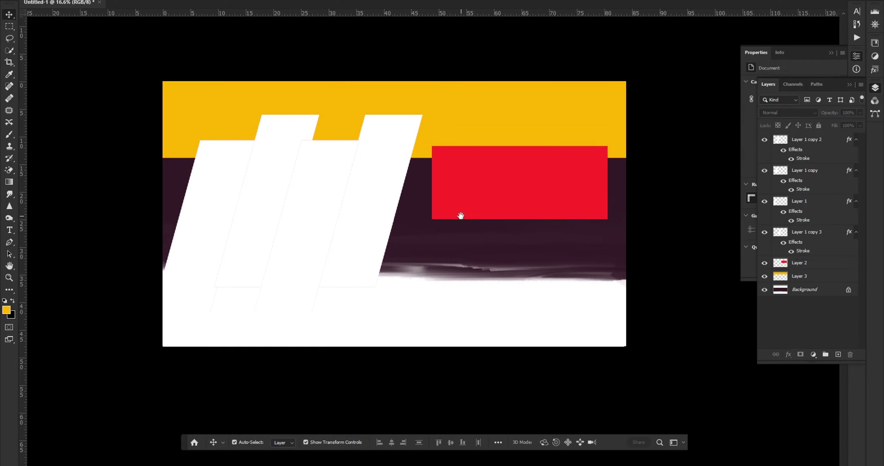
scroll(494, 250, "down", 1)
left_click(493, 462)
mouse_move(504, 462)
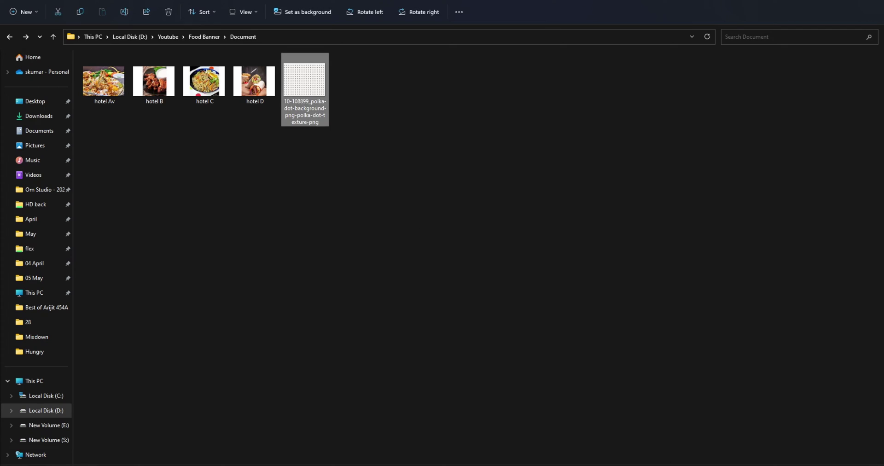
left_click(493, 463)
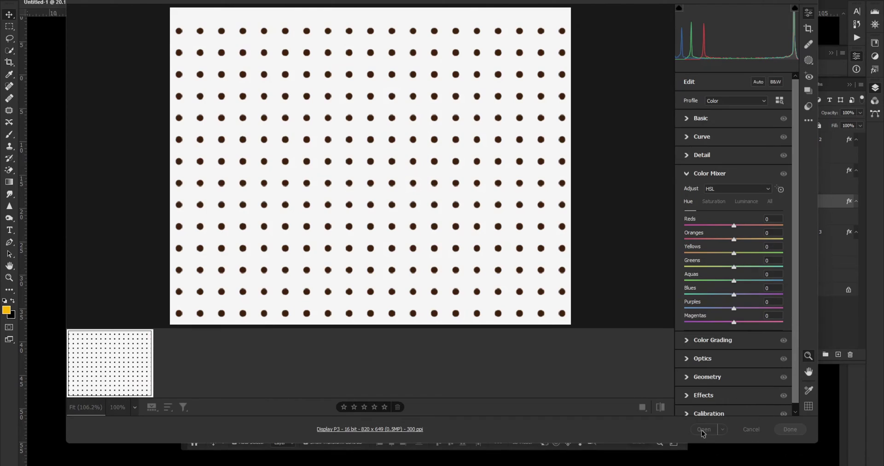
Step: Open the polka-dot image and drag all of it into the banner document
left_click(702, 430)
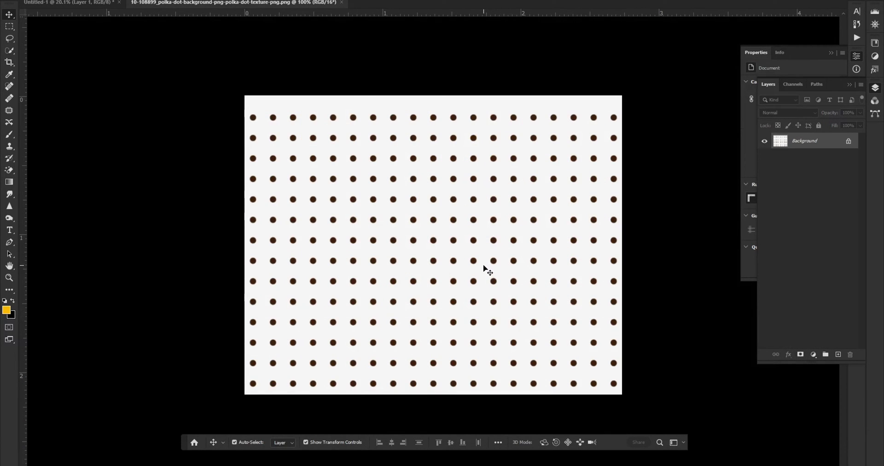
key("ctrl+a")
left_click_drag(295, 211, 534, 234)
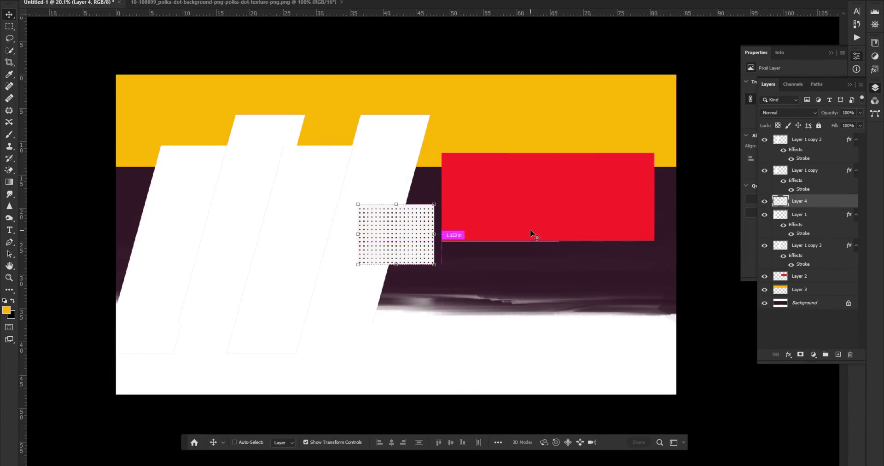
Step: Enlarge the dot layer to about 361% over the banner's right side
key("ctrl+t")
left_click_drag(434, 204, 505, 148)
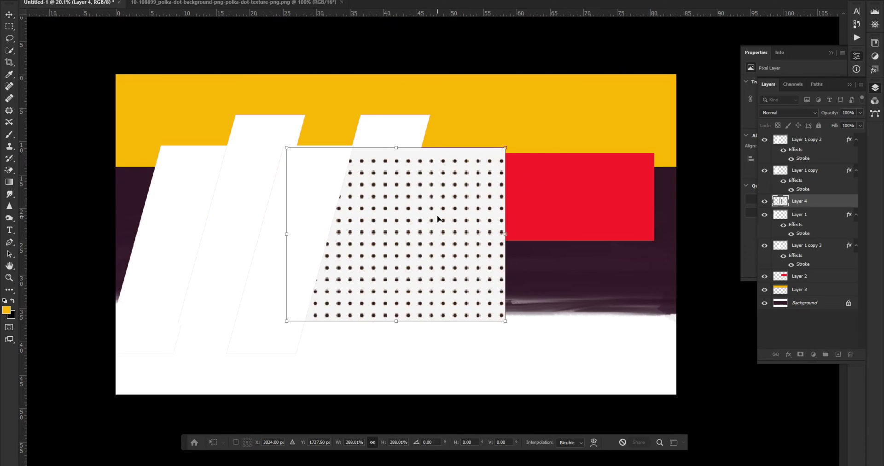
left_click_drag(438, 219, 543, 196)
left_click_drag(615, 132, 635, 110)
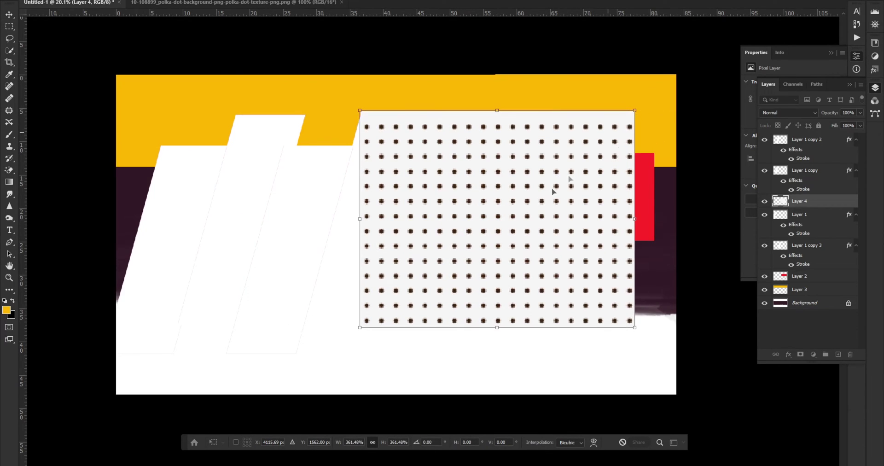
key("Return")
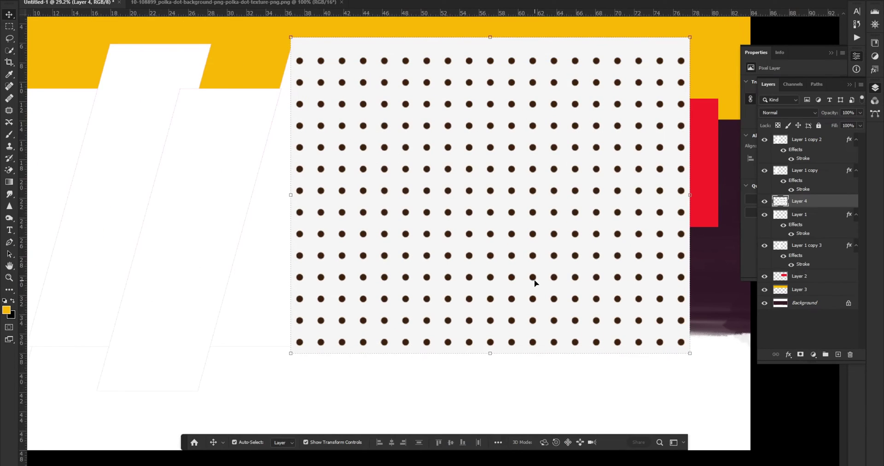
left_click(53, 1)
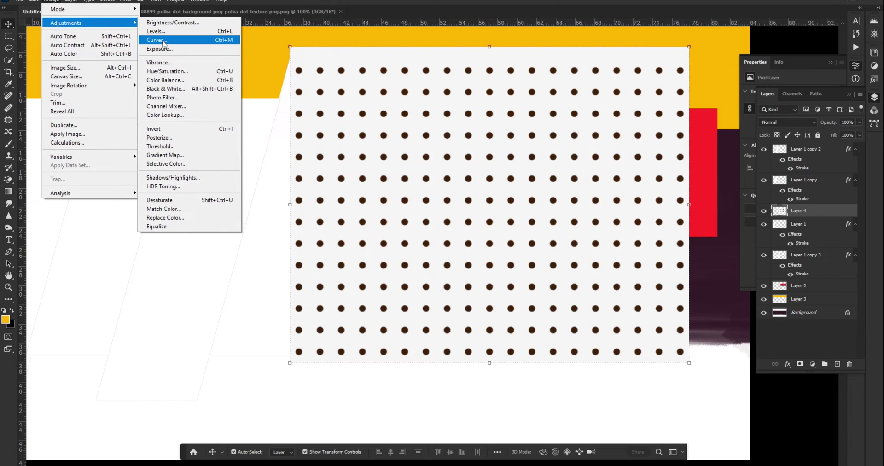
Step: Apply a Curves adjustment that turns the dots solid black and their background pure white
left_click(157, 40)
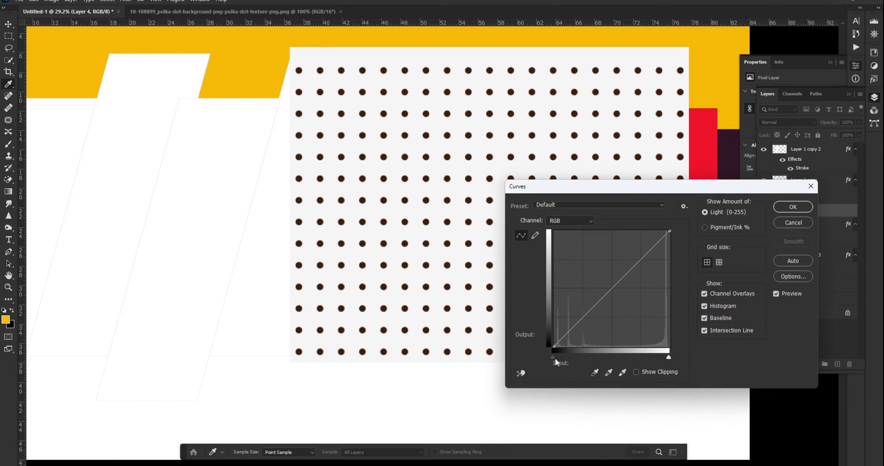
left_click_drag(553, 357, 587, 357)
left_click_drag(668, 357, 664, 357)
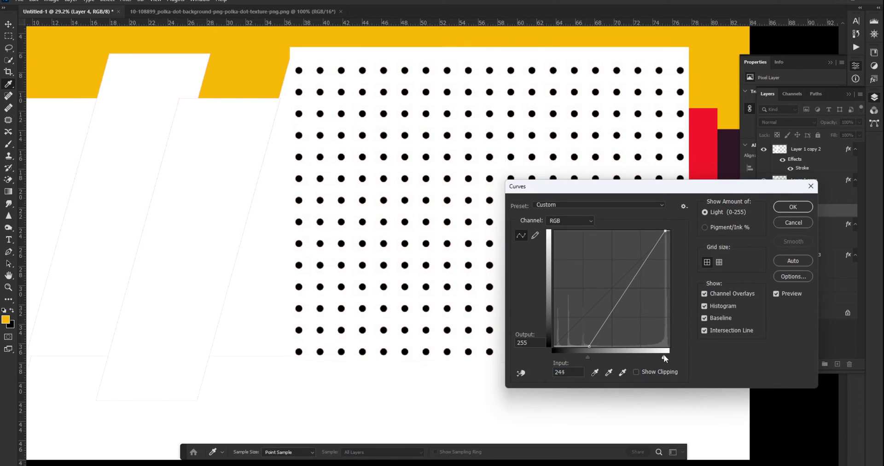
left_click(793, 207)
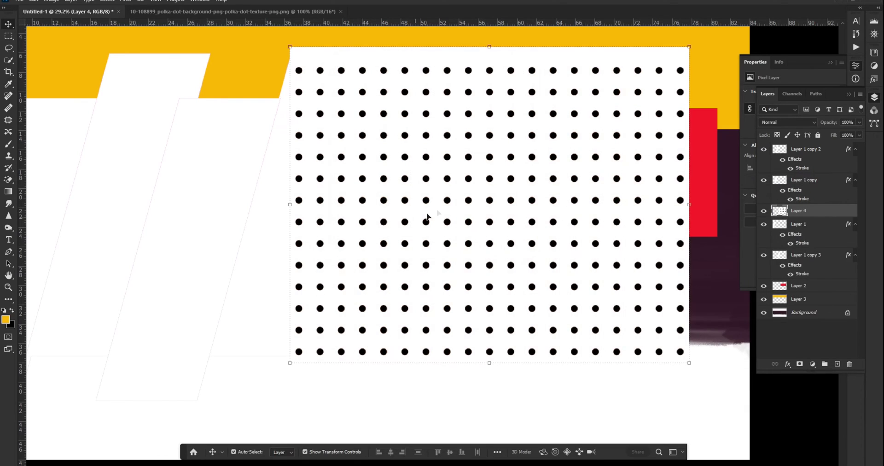
Step: Erase the white background around the dots with the Magic Eraser at Tolerance 81
left_click(10, 181)
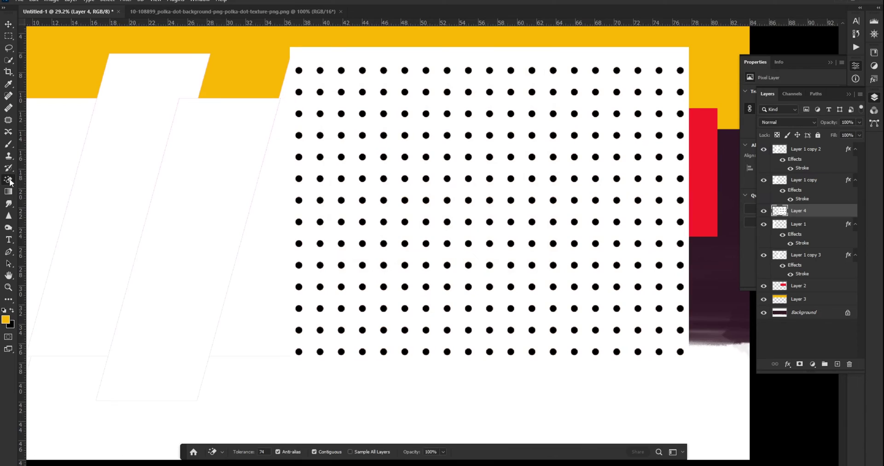
left_click_drag(251, 452, 258, 454)
left_click(462, 350)
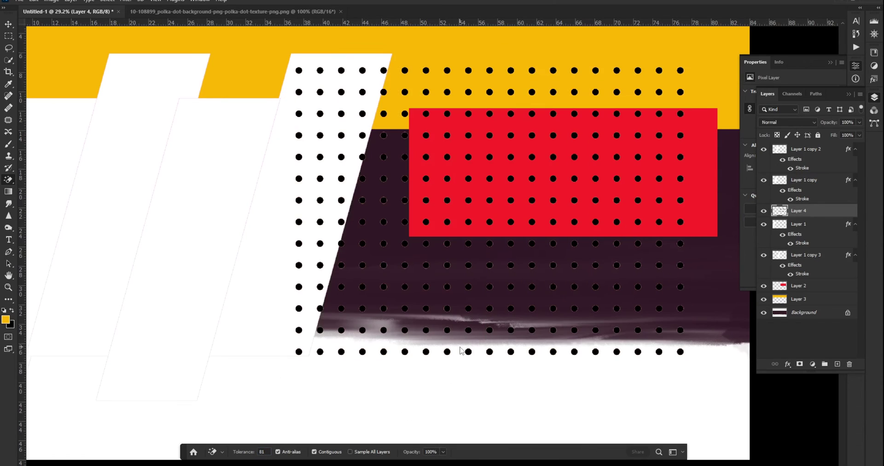
left_click(9, 25)
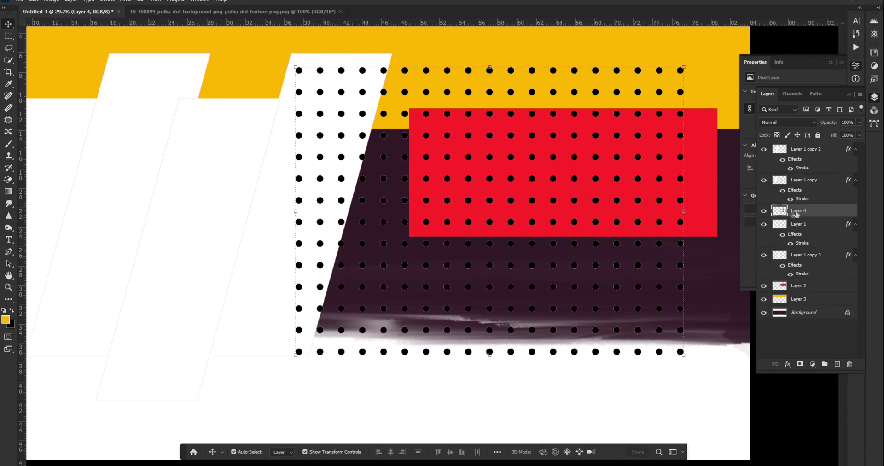
double_click(840, 216)
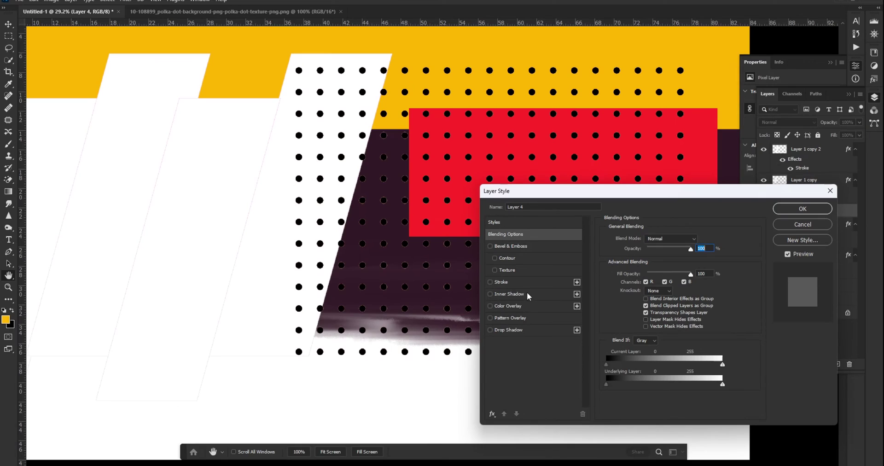
Step: Give the dots a dark plum #321925 Color Overlay and shift them right and up over the red box
left_click(530, 307)
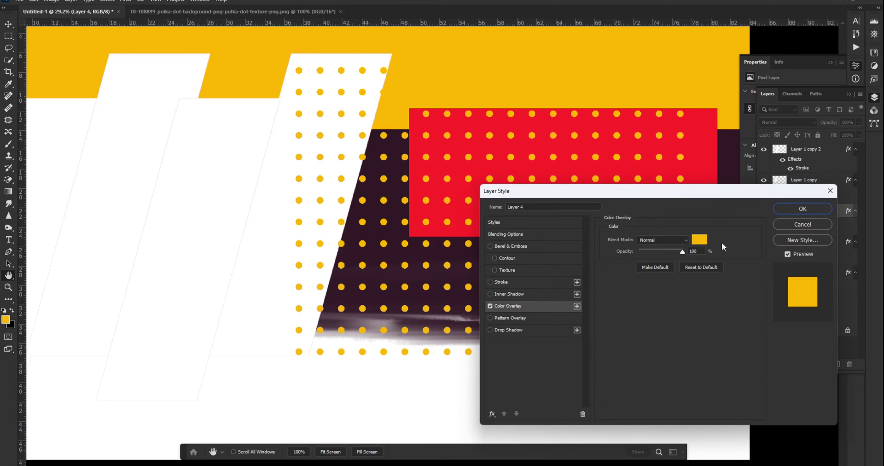
left_click(702, 240)
left_click(729, 152)
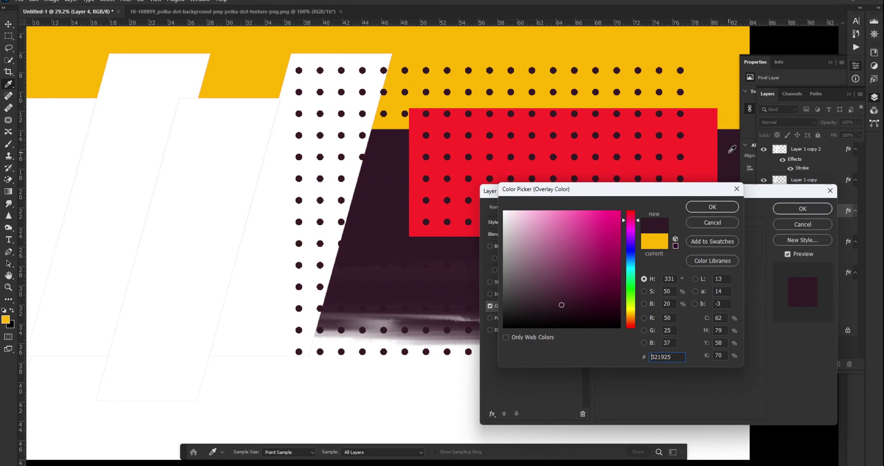
left_click(735, 209)
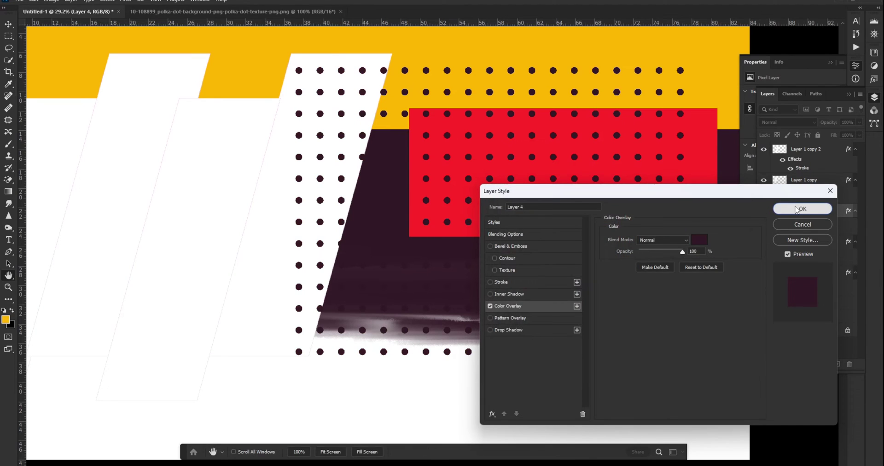
left_click(801, 209)
left_click_drag(453, 94, 487, 80)
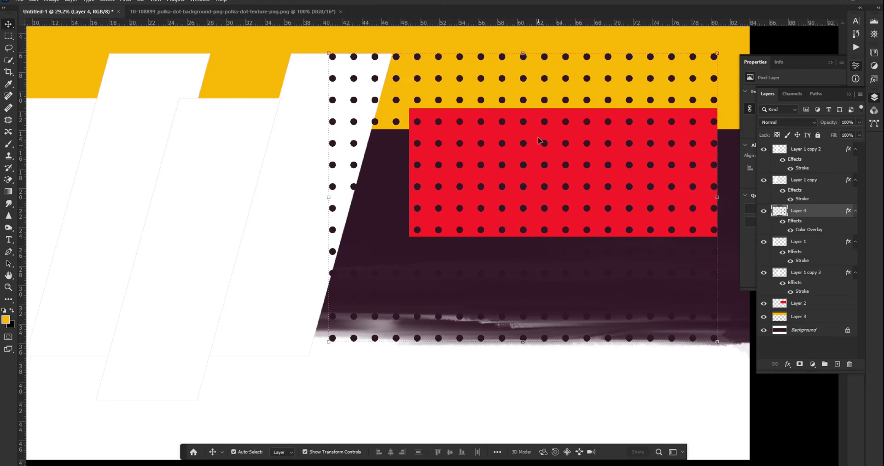
key("m")
Step: Copy a six-dot block onto a new layer and move it to the banner's lower-right corner
left_click_drag(475, 115, 486, 171)
key("ctrl+j")
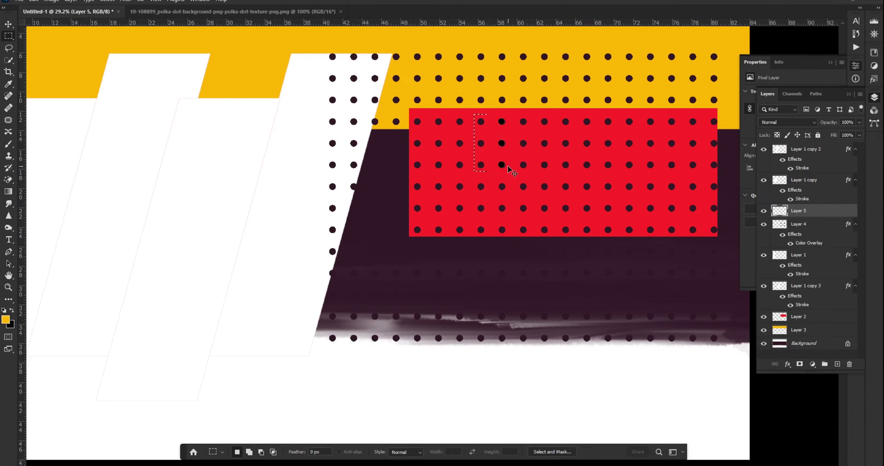
key("v")
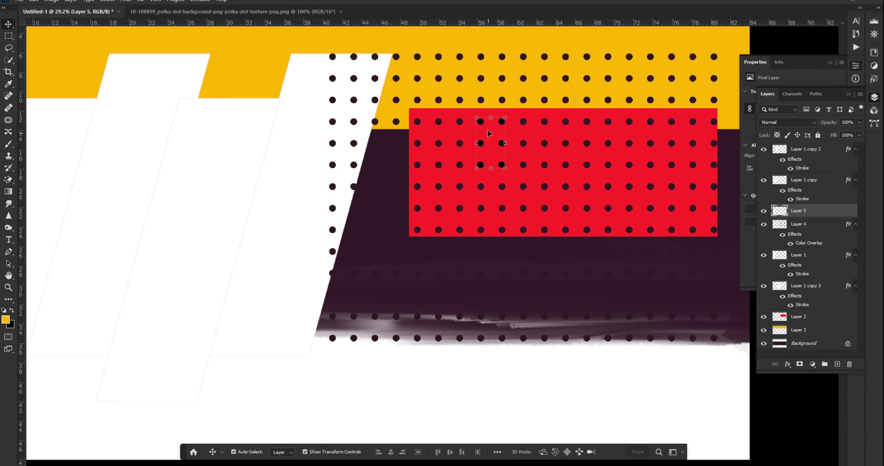
left_click_drag(482, 124, 708, 395)
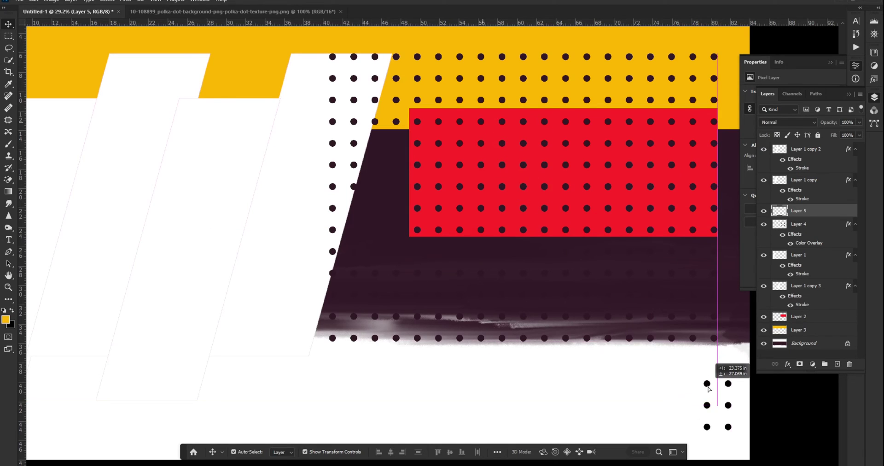
left_click_drag(709, 395, 709, 395)
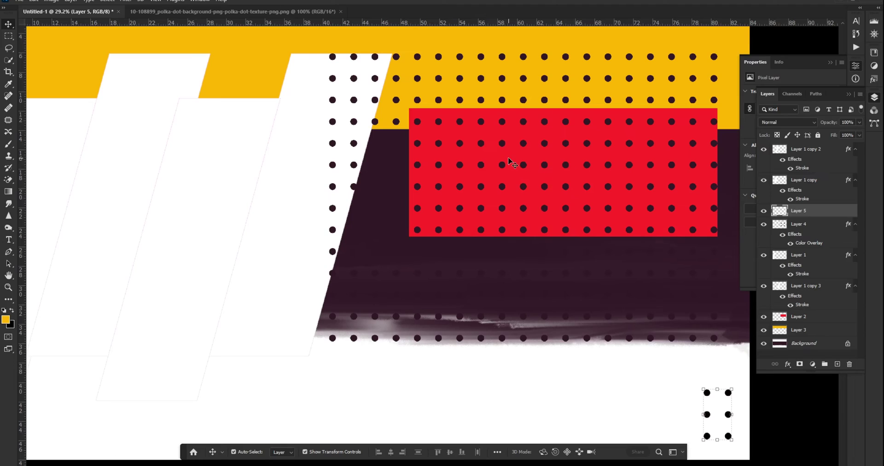
Step: Copy a row of four dots onto a new layer and move it to the bottom left
key("m")
left_click_drag(433, 135, 509, 150)
key("ctrl+c")
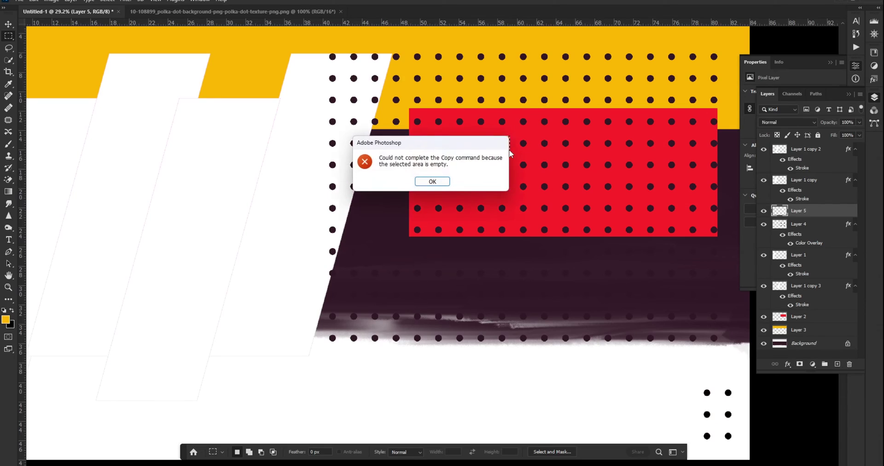
left_click(432, 181)
left_click(797, 224)
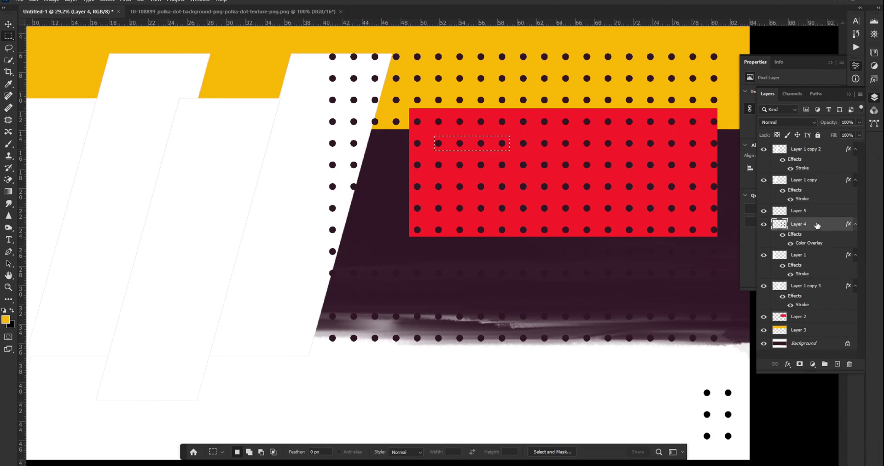
left_click(763, 224)
key("ctrl+j")
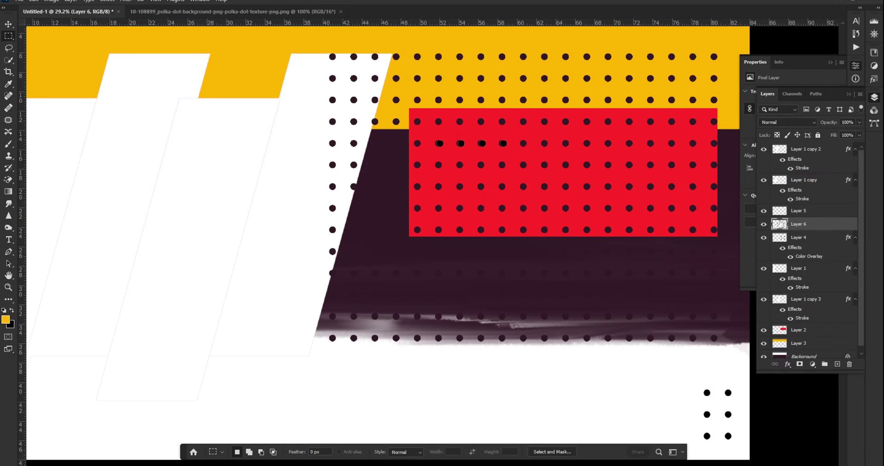
key("v")
left_click_drag(482, 146, 106, 428)
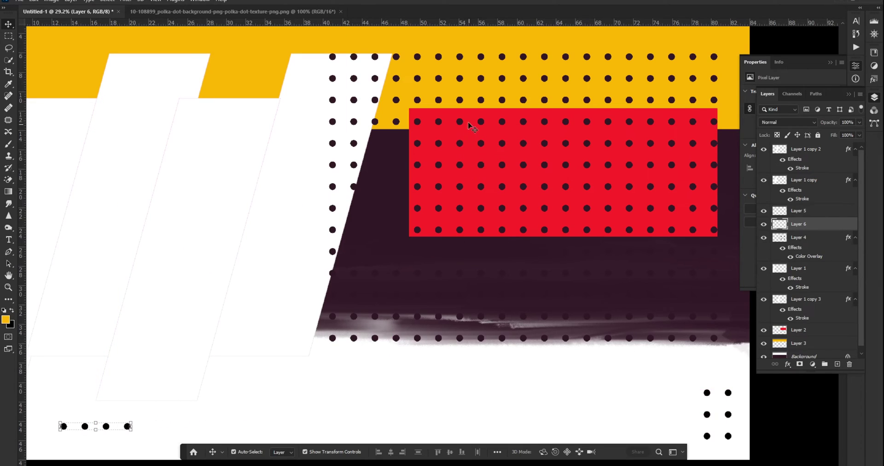
Step: Select a row of three dots on the polka-dot layer
left_click(468, 124)
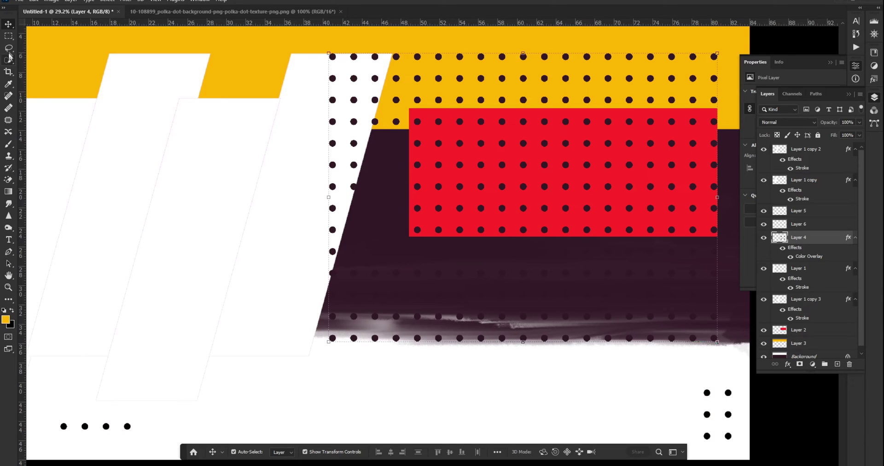
left_click(8, 36)
left_click_drag(412, 115, 471, 127)
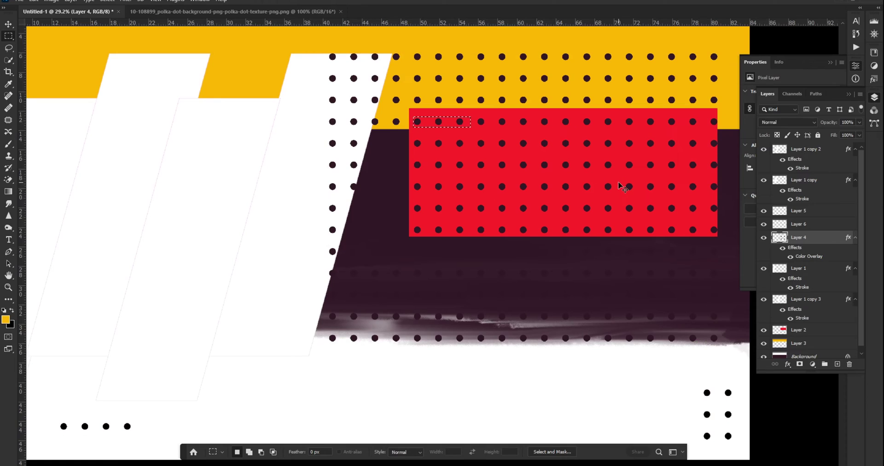
Step: Copy the three-dot row onto a new layer and move it into the yellow top-left band
key("ctrl+j")
key("v")
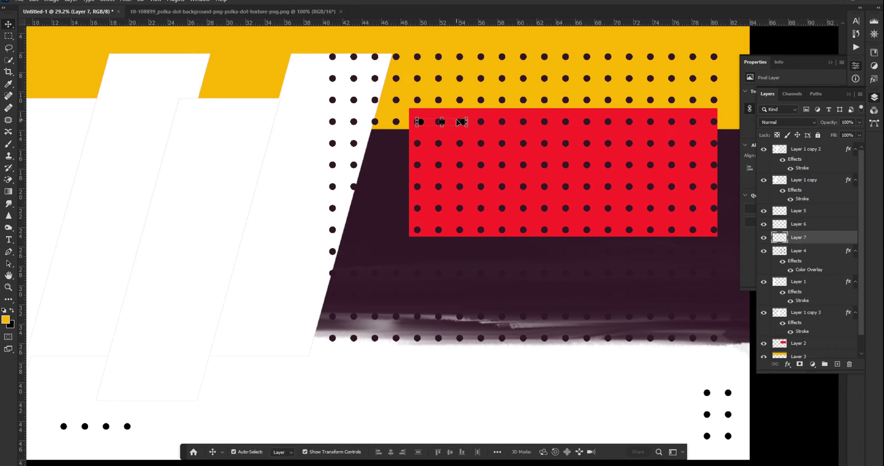
key("ctrl+t")
scroll(463, 122, "up", 2)
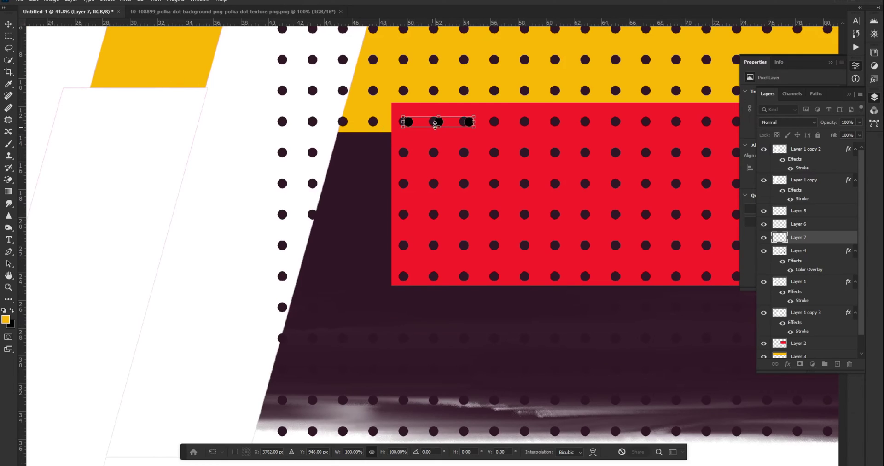
key("Return")
mouse_move(467, 125)
left_mouse_down()
mouse_move(122, 75)
mouse_move(541, 157)
mouse_move(261, 128)
mouse_move(231, 143)
left_mouse_up()
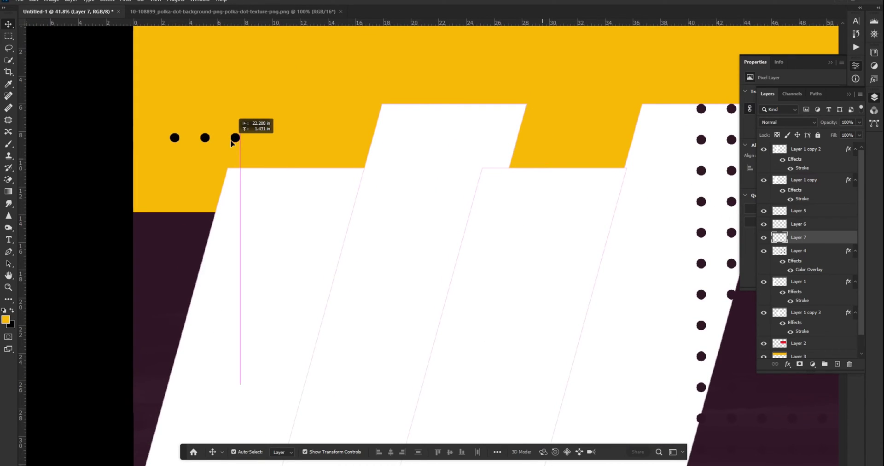
scroll(232, 143, "down", 3)
scroll(232, 142, "down", 2)
Step: Copy a single dot from the polka-dot layer onto new Layer 8
left_click(552, 159)
scroll(553, 160, "up", 4)
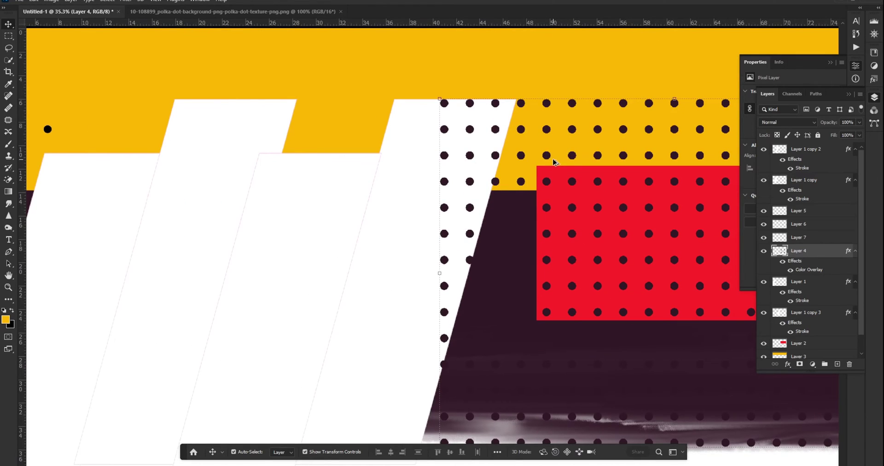
left_click(8, 36)
left_click_drag(513, 146, 530, 163)
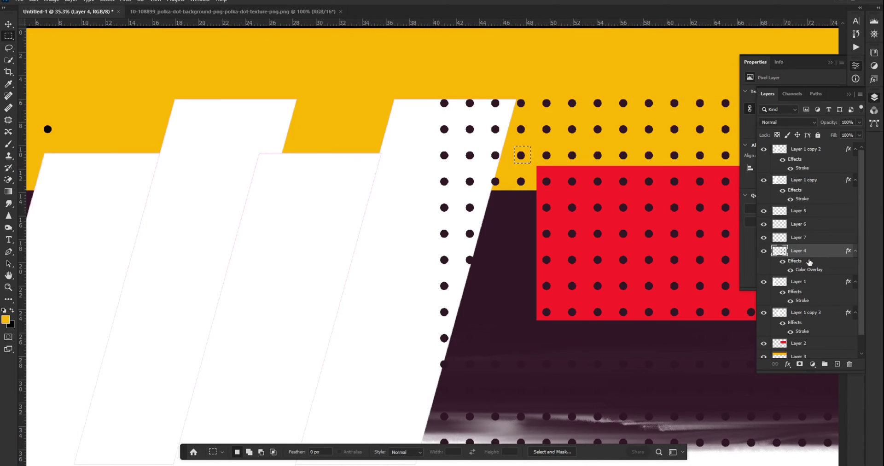
key("ctrl+j")
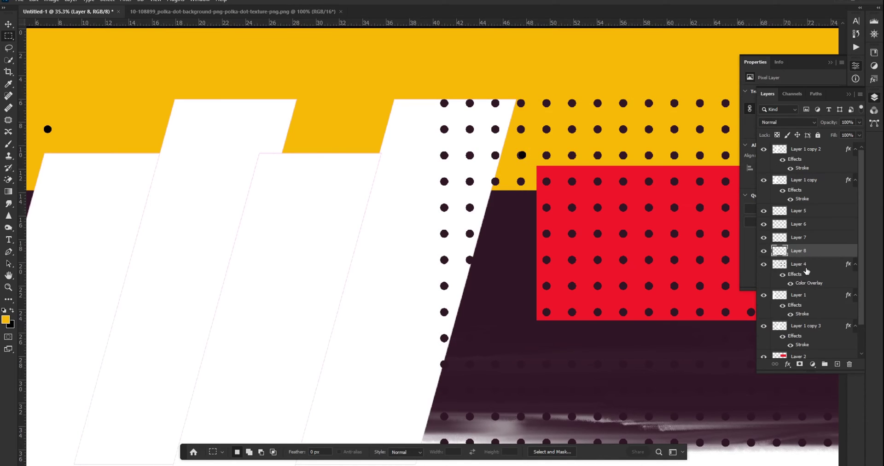
Step: Give the single dot on Layer 8 the same Color Overlay as the polka dots
left_click_drag(793, 278, 811, 251)
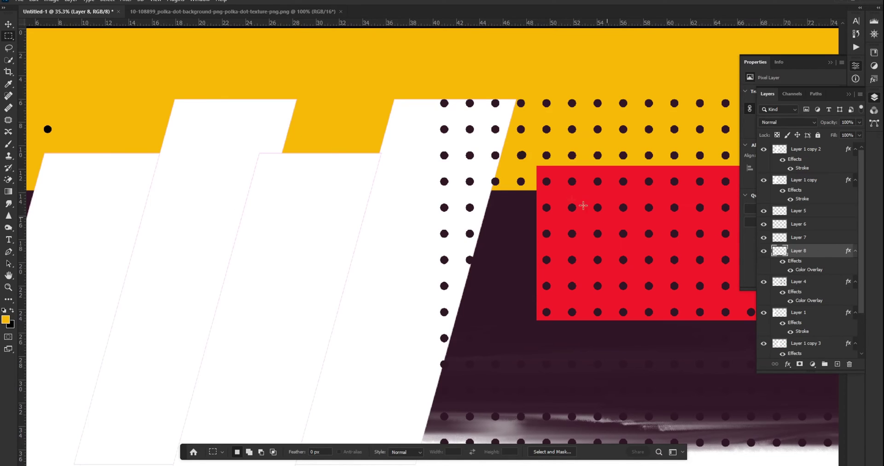
key("v")
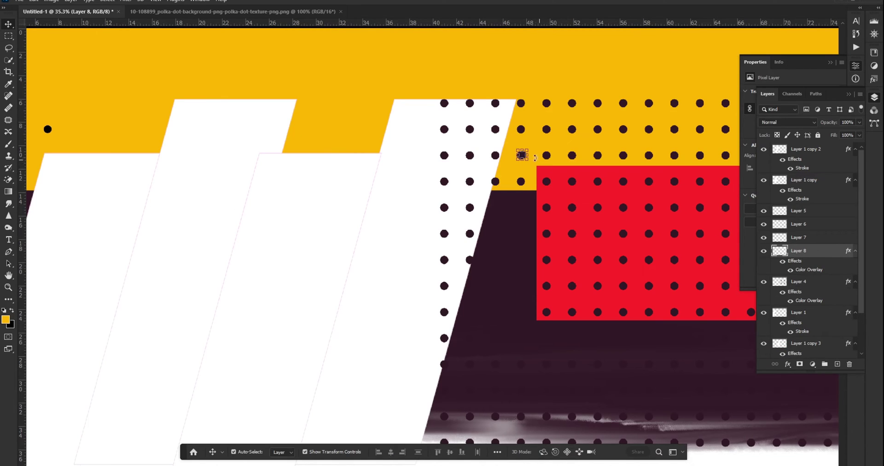
scroll(526, 154, "up", 2)
scroll(522, 157, "up", 4)
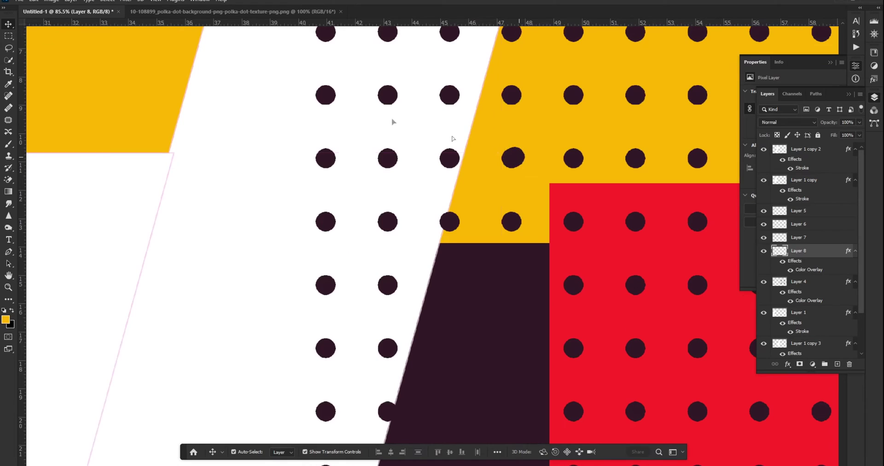
scroll(134, 59, "down", 4)
scroll(168, 73, "down", 4)
scroll(217, 100, "down", 1)
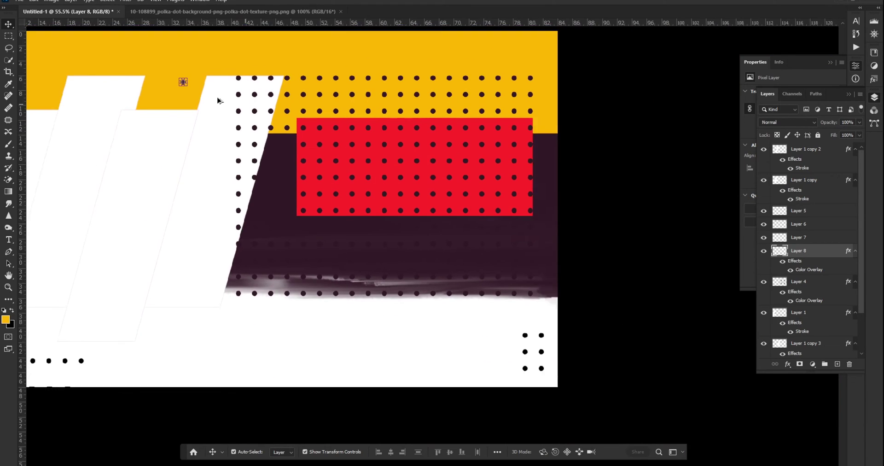
scroll(218, 100, "down", 1)
left_click(816, 285)
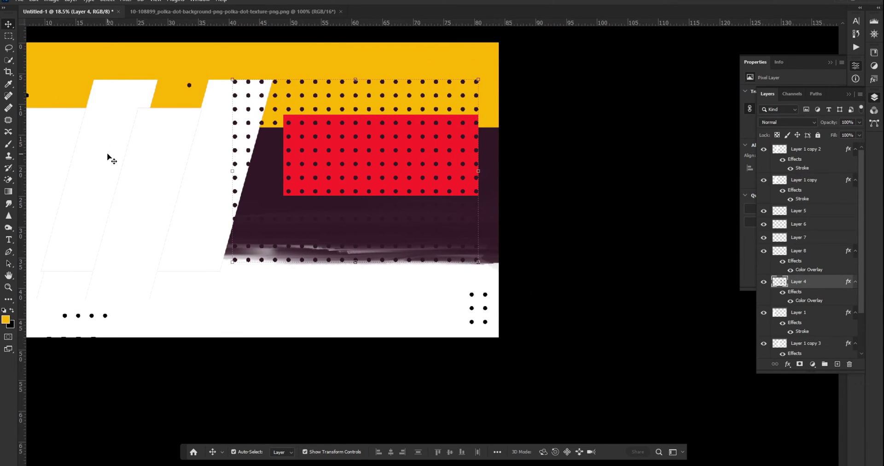
Step: Copy a circular selection of dots over the red box onto new Layer 9
right_click(8, 36)
left_click(60, 46)
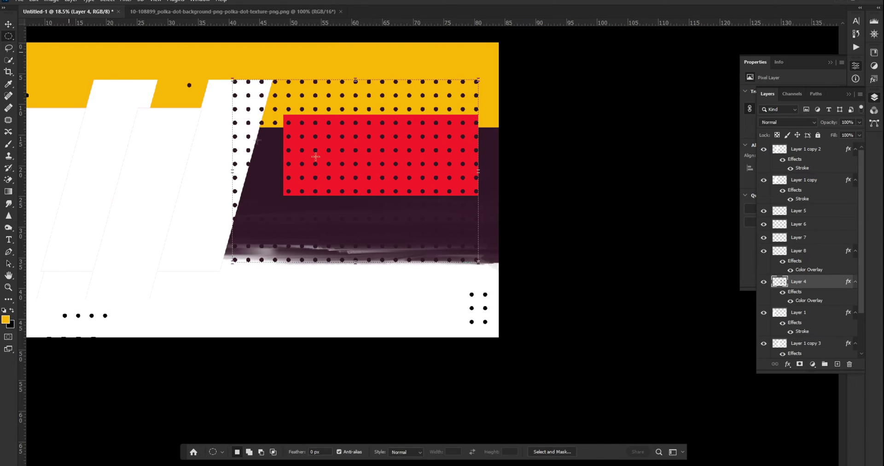
scroll(377, 159, "up", 2)
scroll(372, 154, "up", 1)
left_click_drag(462, 267, 596, 436)
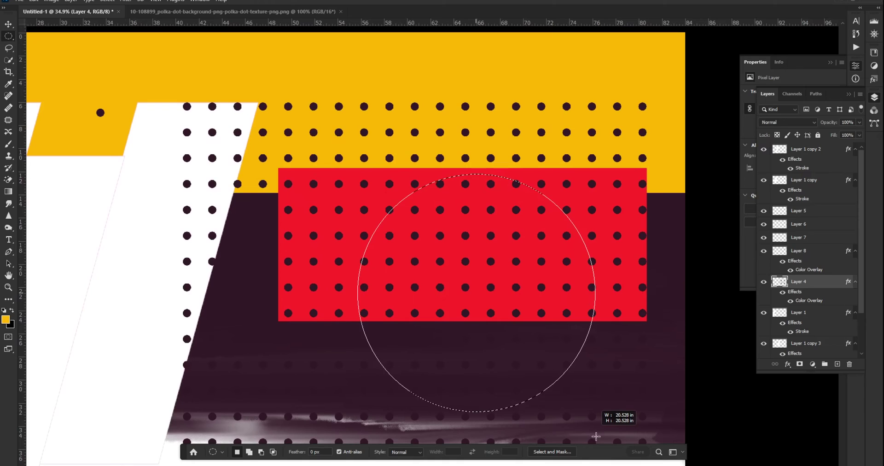
left_click_drag(596, 436, 587, 438)
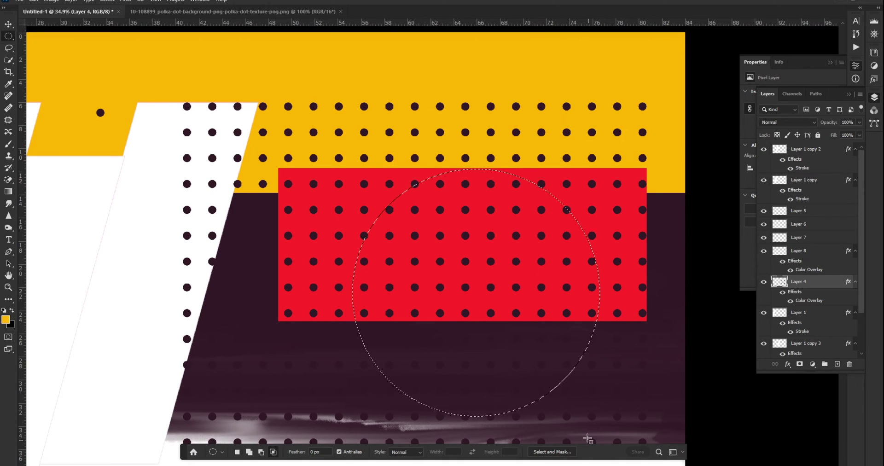
left_click_drag(524, 313, 527, 309)
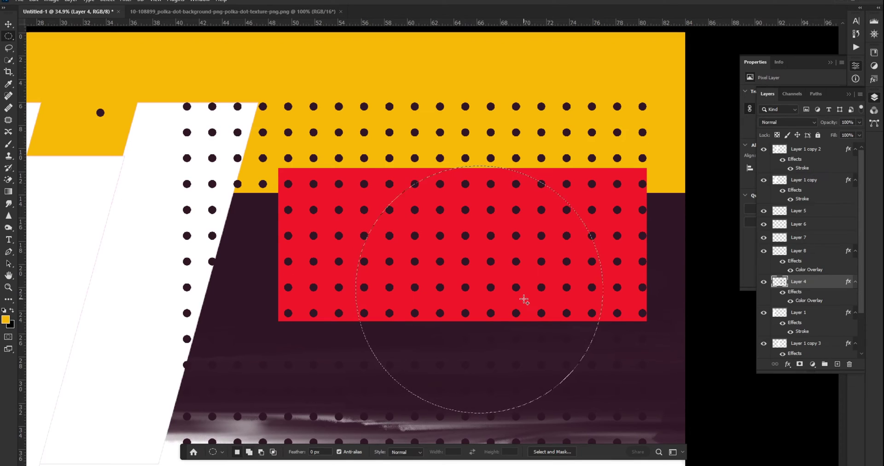
key("shift+Right")
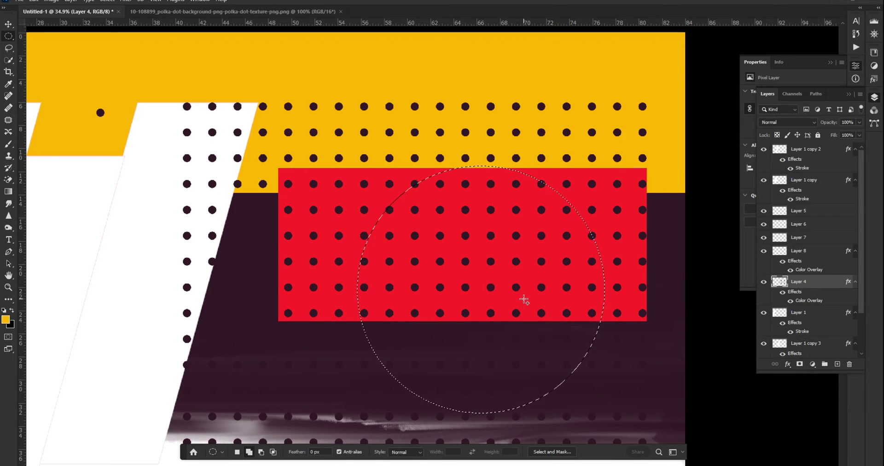
key("shift+Down")
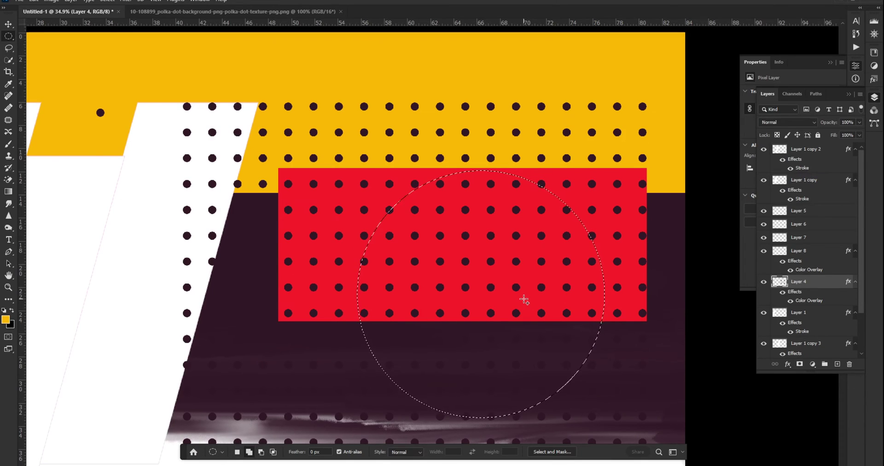
key("ctrl+j")
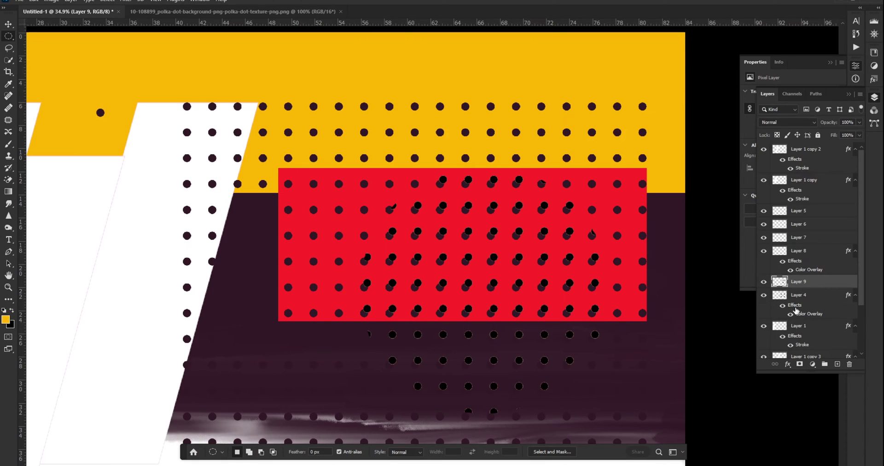
Step: Copy the Color Overlay to Layer 9, hide Layer 4, and move the dots top-right
left_click_drag(796, 310, 809, 281)
left_click(764, 313)
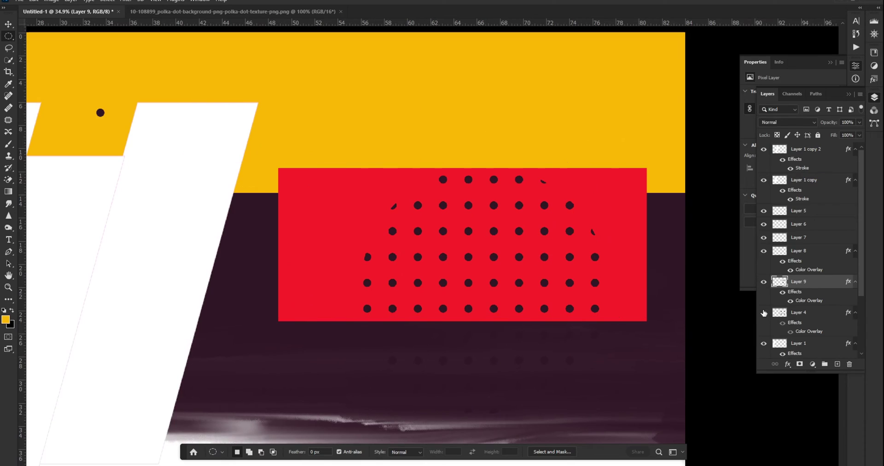
left_click(8, 24)
scroll(504, 241, "down", 2)
left_click_drag(497, 236, 616, 63)
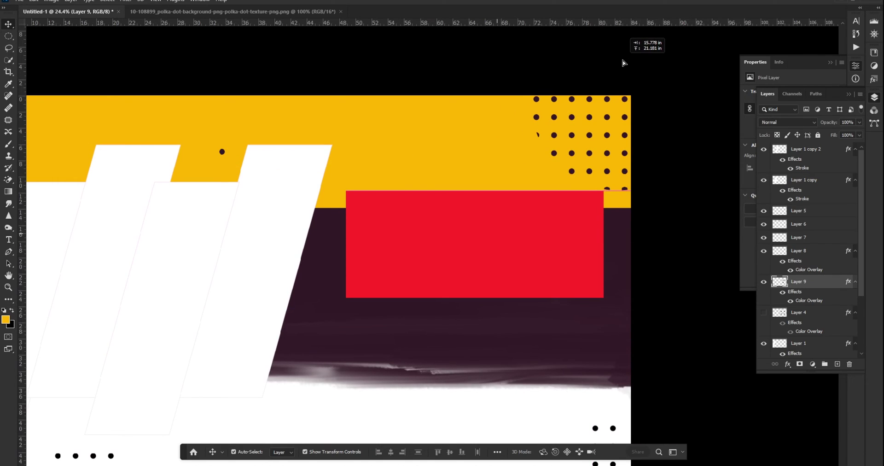
Step: Recentre the banner view and check the dot layer's position
scroll(555, 184, "down", 3, "alt")
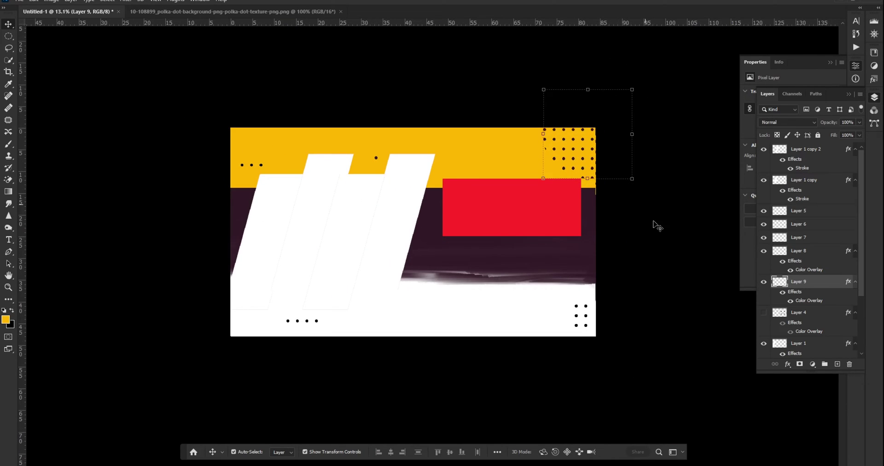
left_click(655, 223)
scroll(589, 145, "up", 3, "alt")
left_click_drag(562, 152, 594, 111)
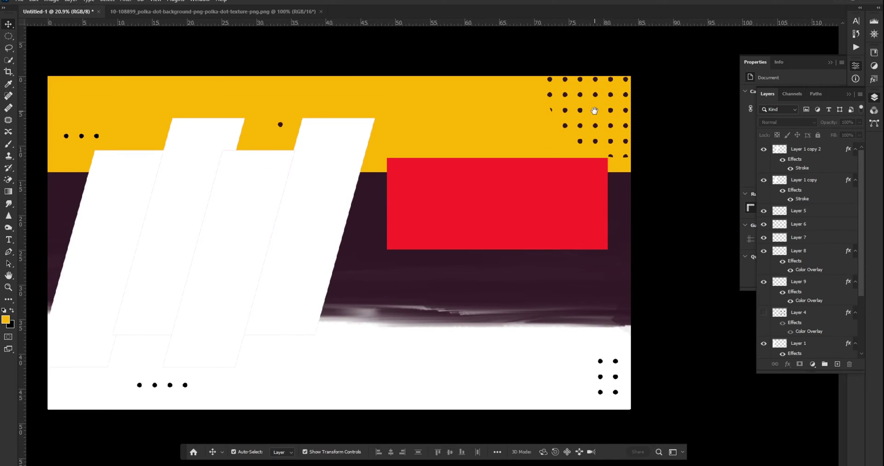
left_click(594, 99)
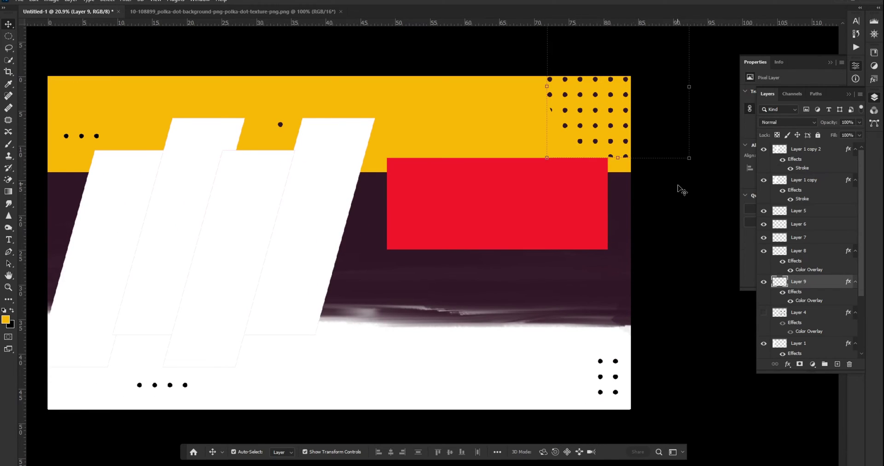
left_click(677, 187)
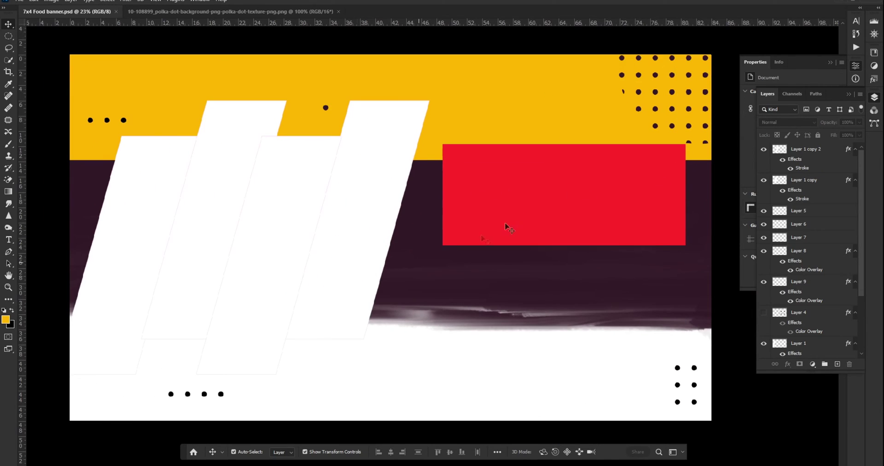
left_click(542, 193)
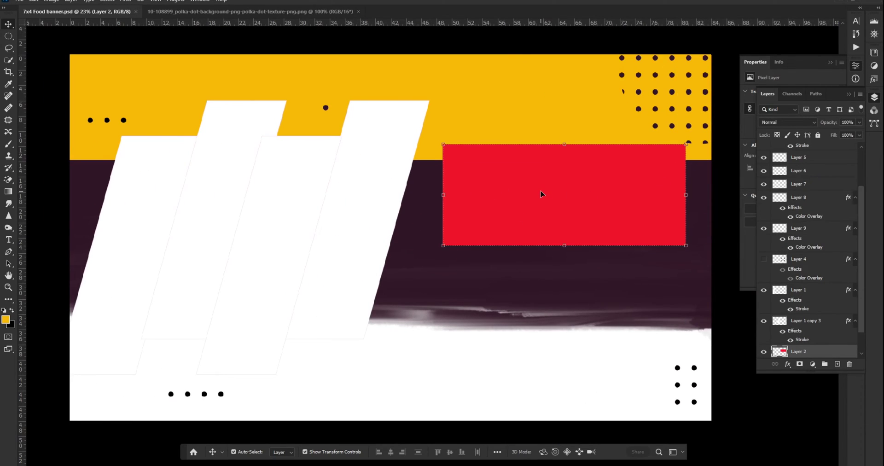
Step: Type 'The HOTEL' inside the red box and colour it white (ffffff)
left_click(8, 242)
left_click(467, 179)
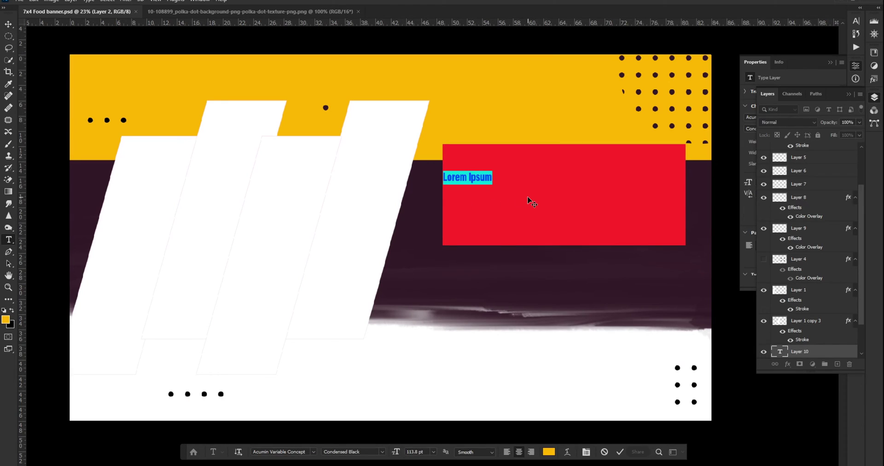
type("T")
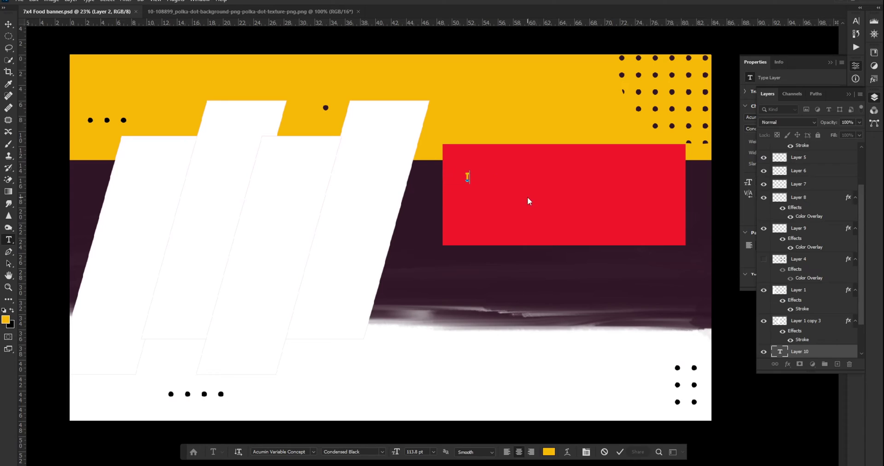
type("he HOTEL")
key("ctrl")
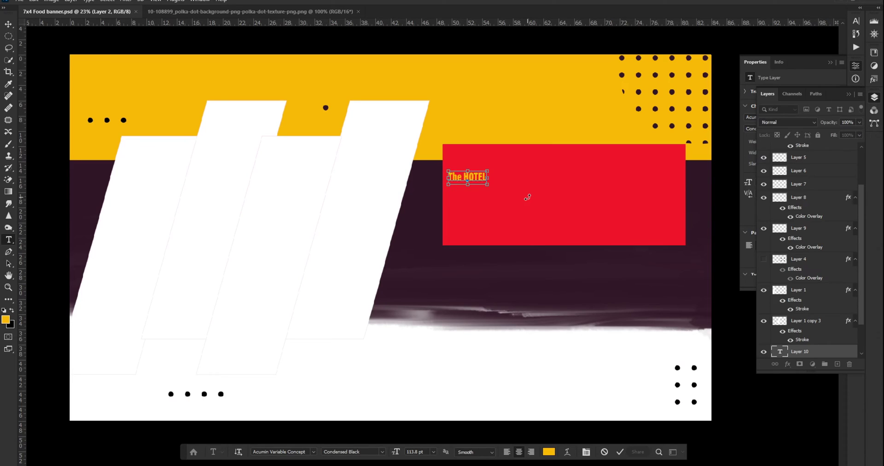
left_click_drag(448, 177, 490, 176)
left_click(548, 451)
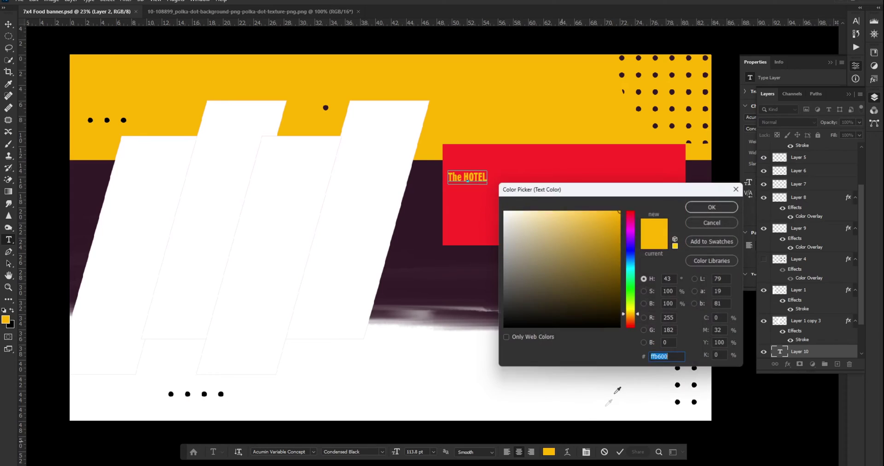
left_click_drag(564, 272, 498, 189)
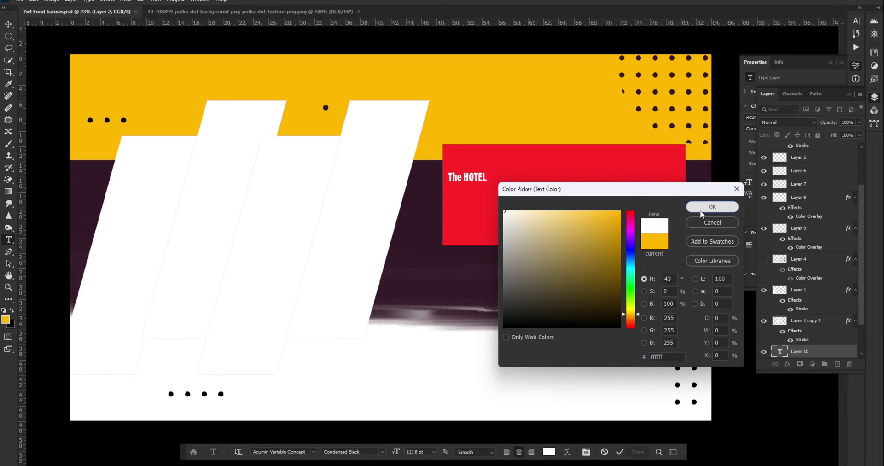
left_click(709, 207)
left_click(8, 24)
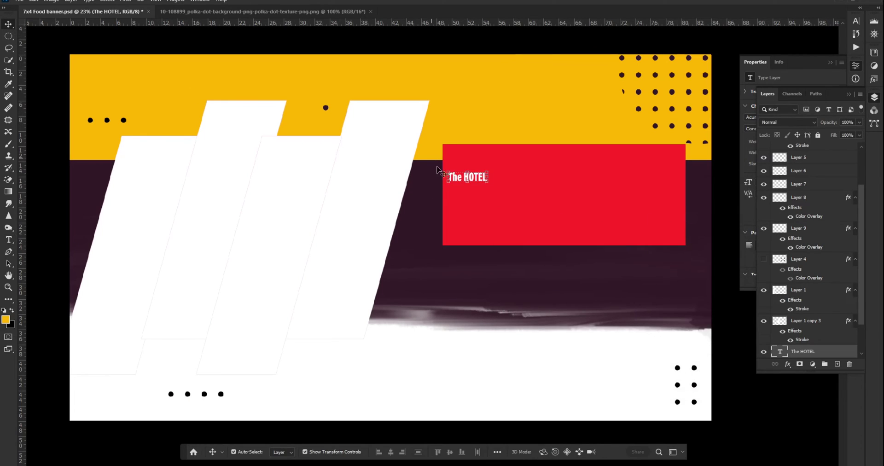
Step: Scale 'The HOTEL' up to fill the red box and position it there
key("ctrl+t")
mouse_move(488, 176)
left_mouse_down()
mouse_move(658, 180)
mouse_move(597, 182)
mouse_move(584, 193)
left_mouse_up()
key("Return")
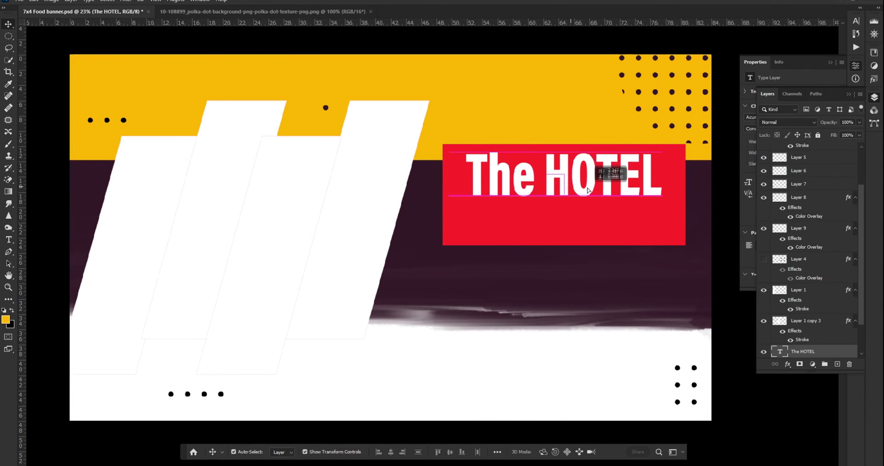
left_click_drag(584, 194, 584, 193)
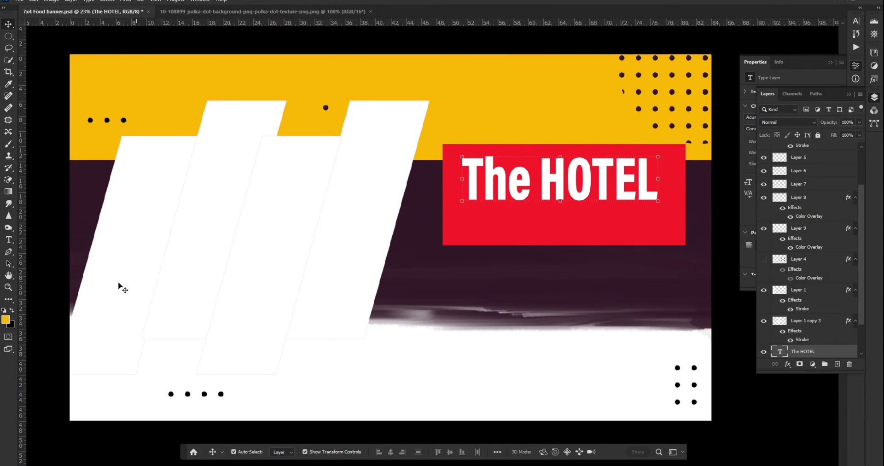
left_click(55, 202)
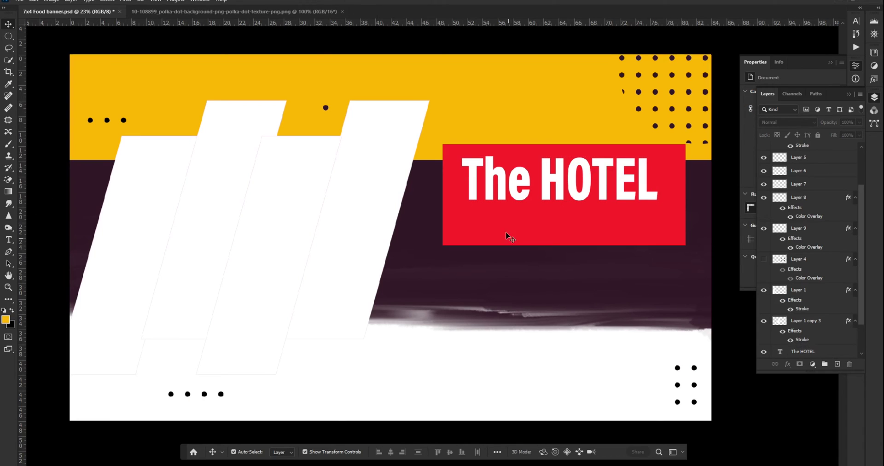
scroll(504, 209, "down", 2)
scroll(536, 229, "up", 2)
Step: Duplicate 'The HOTEL' below the title and shrink the copy to about half size
left_click_drag(545, 173, 545, 228)
key("ctrl+t")
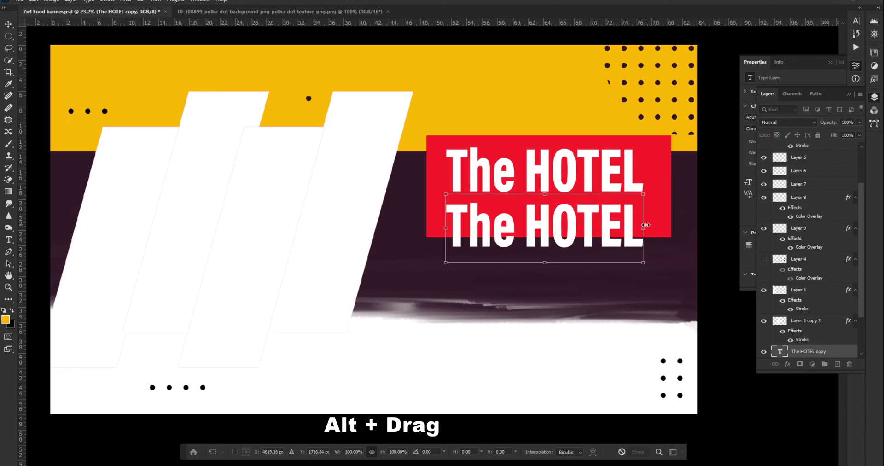
left_click_drag(643, 228, 549, 224)
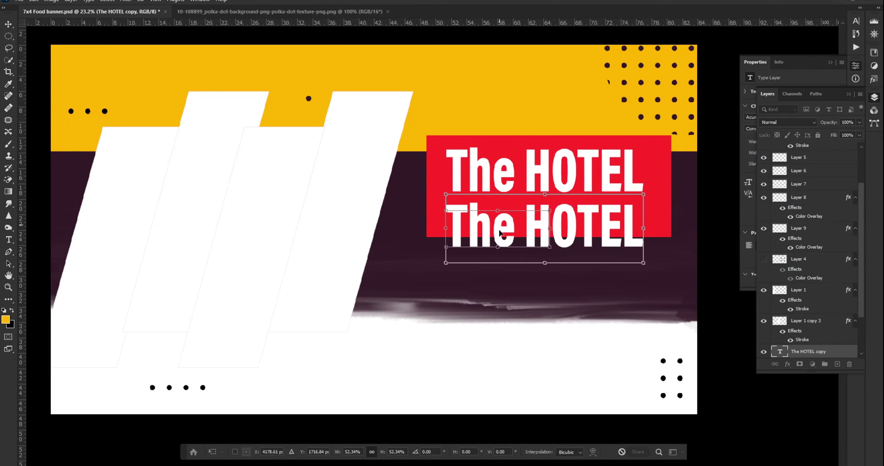
left_click_drag(481, 236, 466, 220)
key("Return")
Step: Retype the copy as 'Dine-in & Takeaway' in Condensed Semibold
key("t")
left_click(462, 212)
key("ctrl+a")
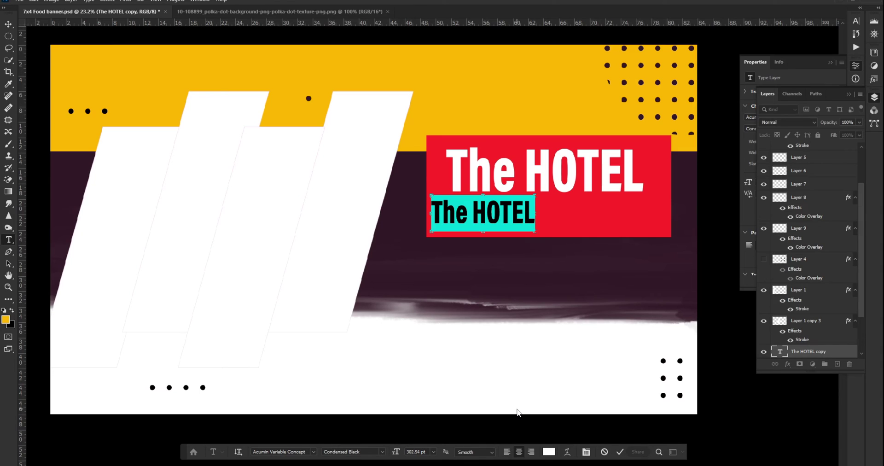
type("Dine")
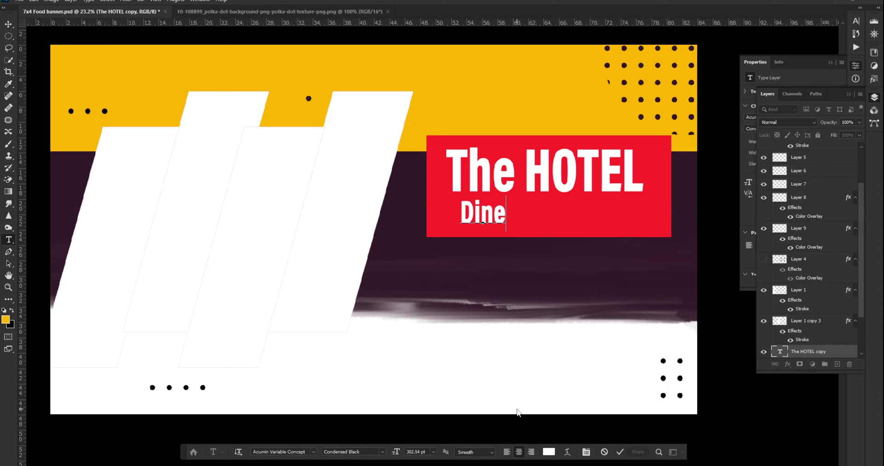
type("-in &")
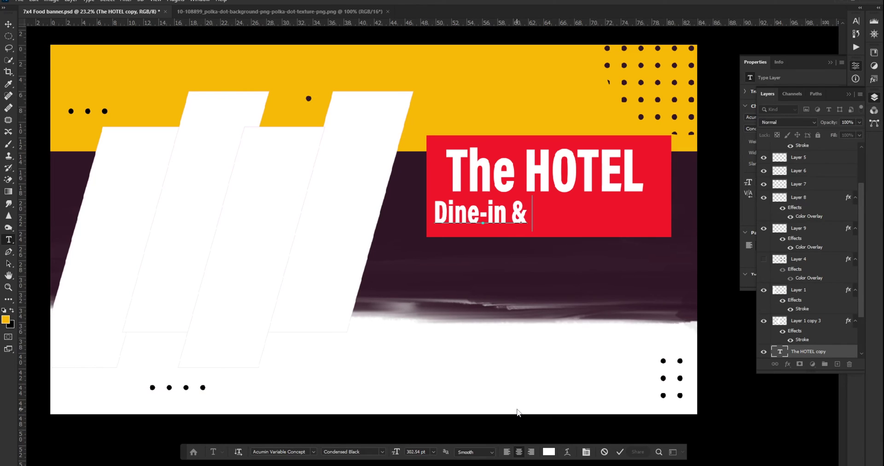
type(" Takeaway")
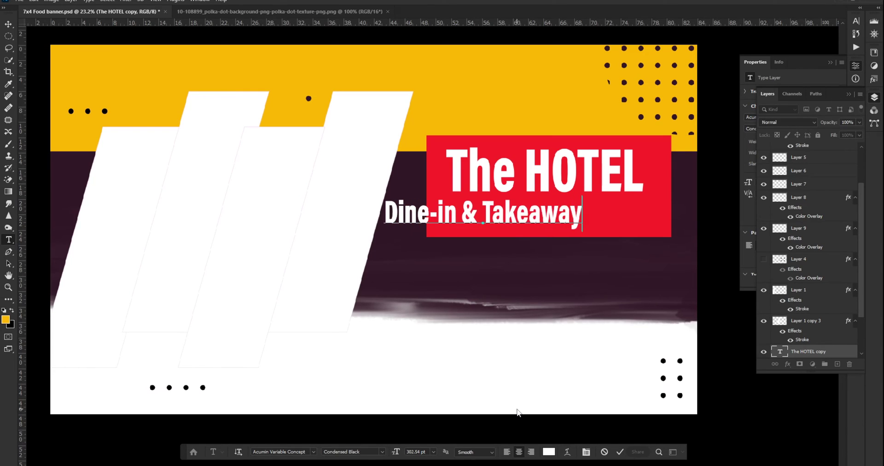
key("ctrl+a")
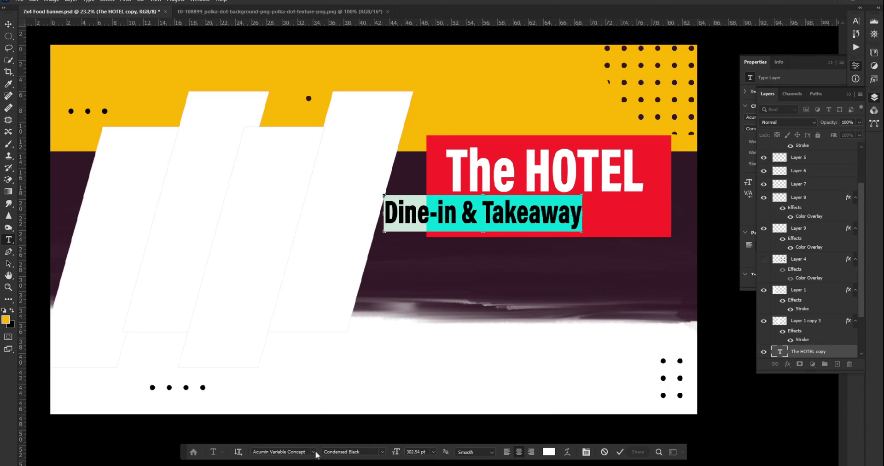
left_click(382, 451)
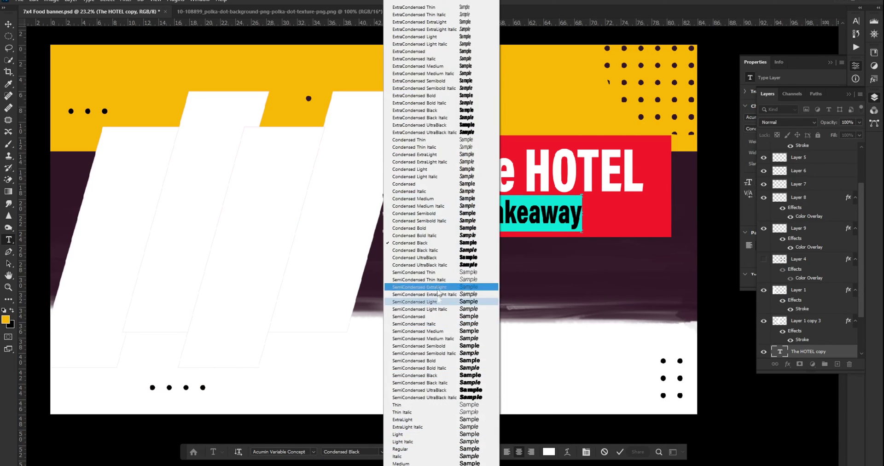
left_click(470, 214)
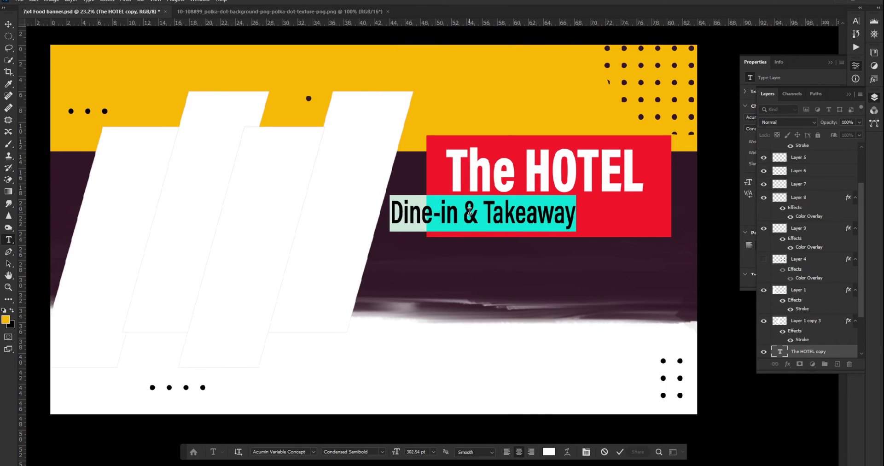
left_click(8, 24)
Step: Resize the tagline so it fits beneath 'The HOTEL' in the red box
key("ctrl+t")
mouse_move(483, 197)
left_mouse_down()
mouse_move(467, 208)
mouse_move(531, 215)
left_mouse_up()
key("Return")
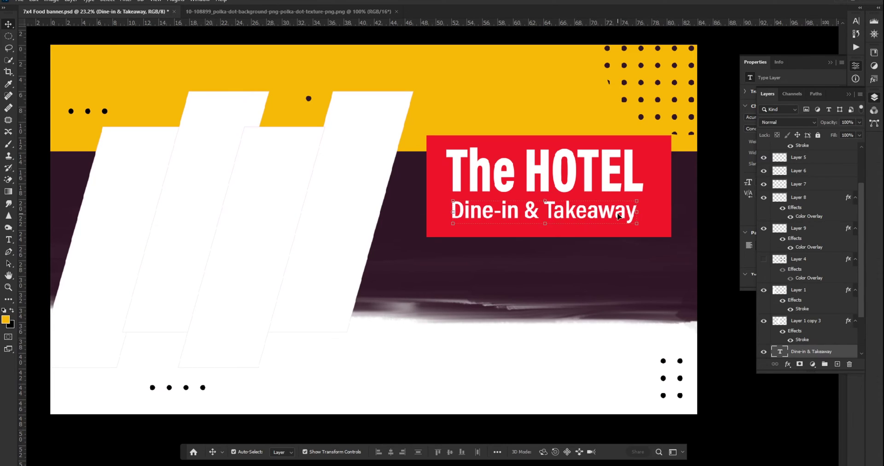
scroll(638, 213, "down", 1)
left_click_drag(627, 223, 622, 224)
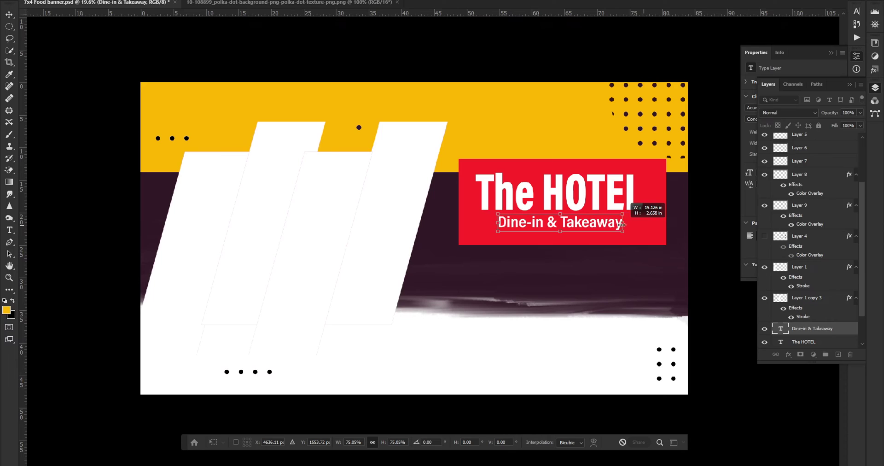
type("463")
key("Return")
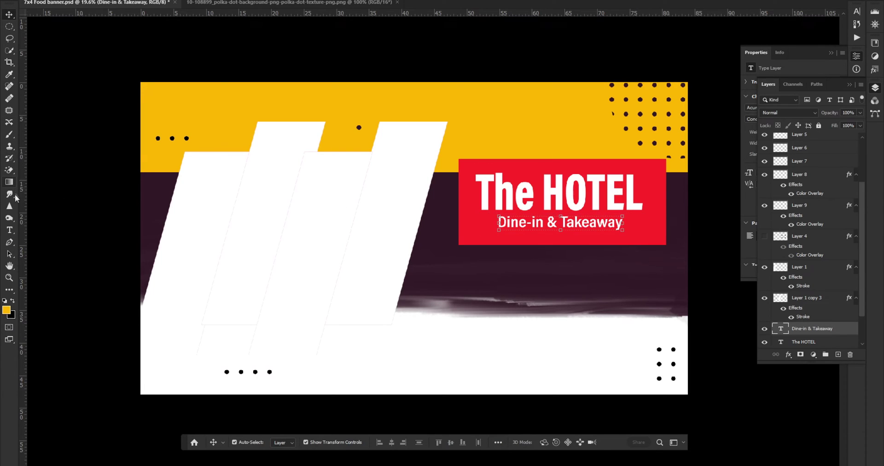
left_click(11, 230)
Step: Set the tagline's tracking to 120 and font size to 161 pt
left_click(533, 224)
left_click_drag(498, 223, 640, 224)
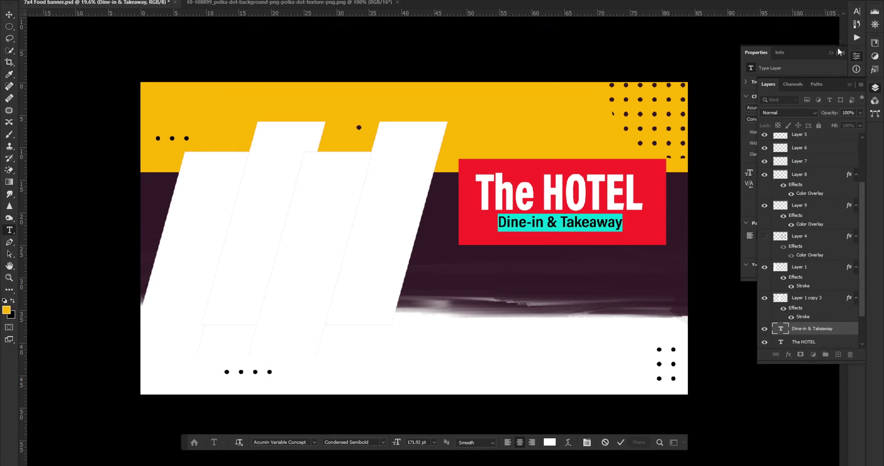
left_click(856, 12)
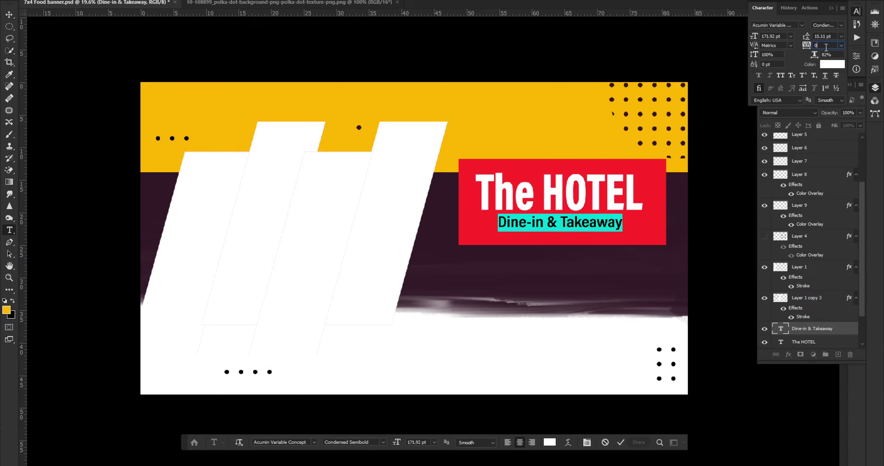
type("80")
key("Return")
type("100")
key("Return")
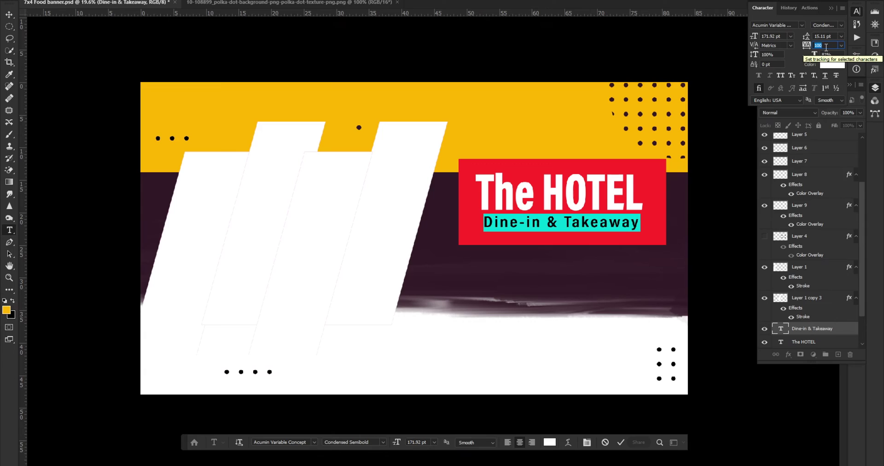
type("120")
key("Return")
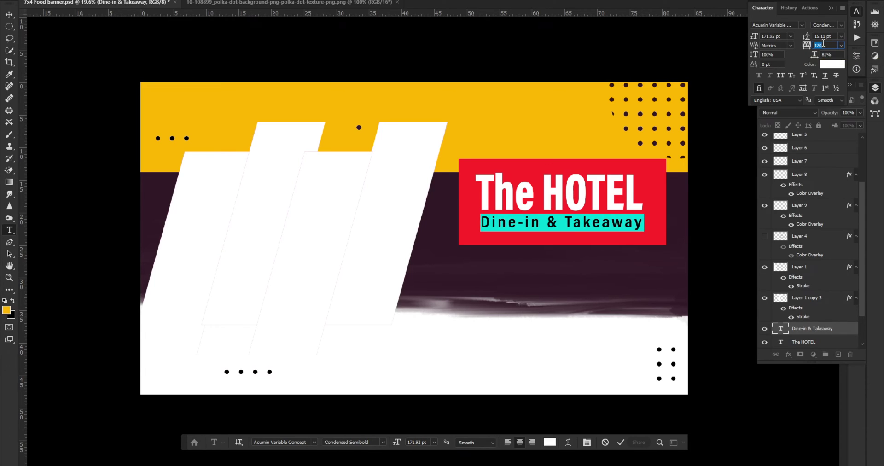
double_click(769, 36)
type("161")
key("Return")
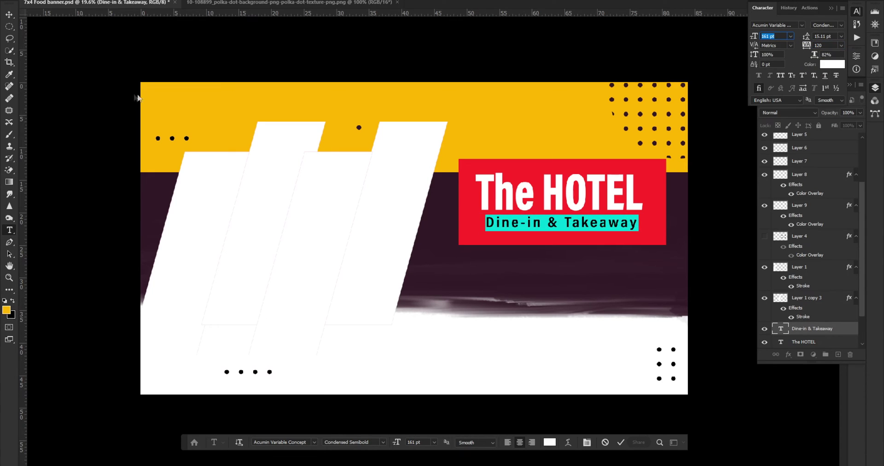
Step: Nudge the tagline up slightly under 'The HOTEL'
left_click(9, 14)
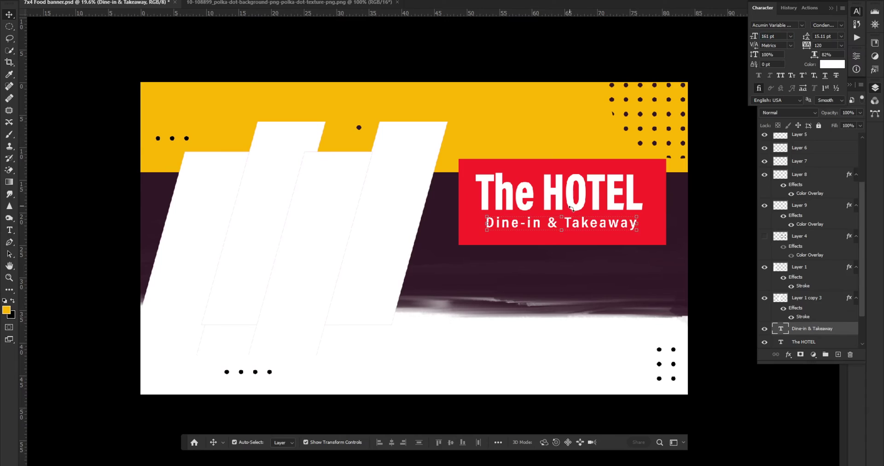
key("shift+Up")
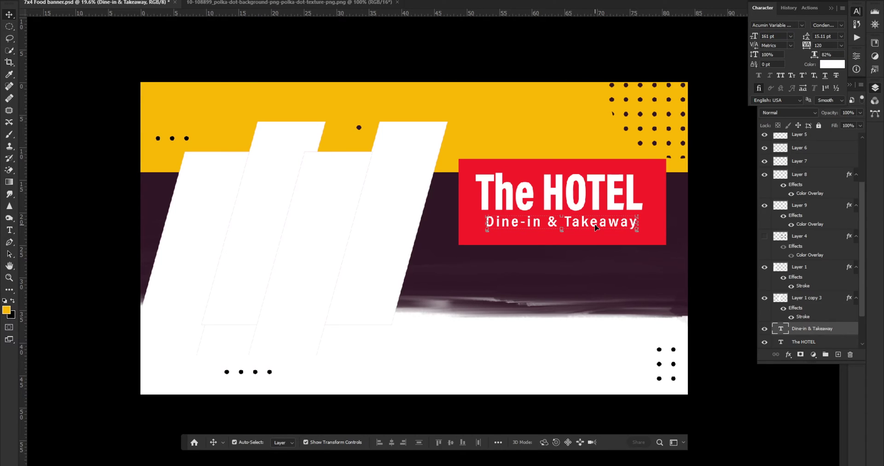
left_click(716, 224)
left_click(563, 223)
left_click(720, 260)
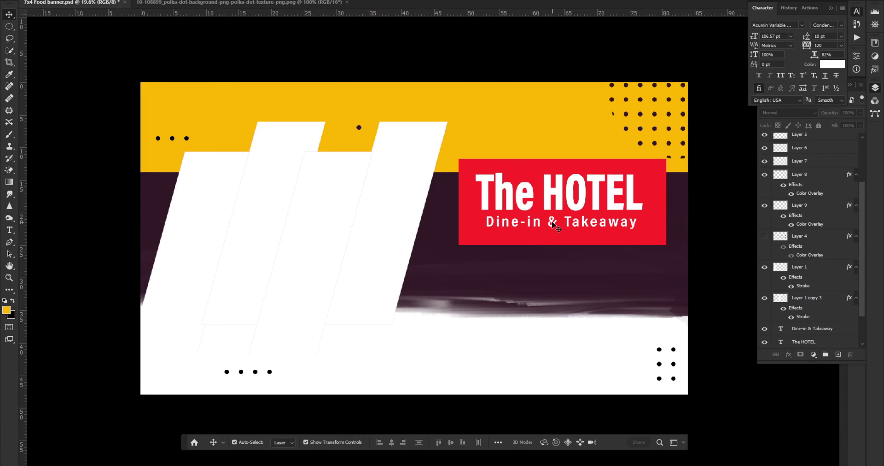
Step: Duplicate the tagline below the red box and retype it as 'Briyani / Fast Food/Curry'
left_click_drag(553, 223, 548, 272, "alt")
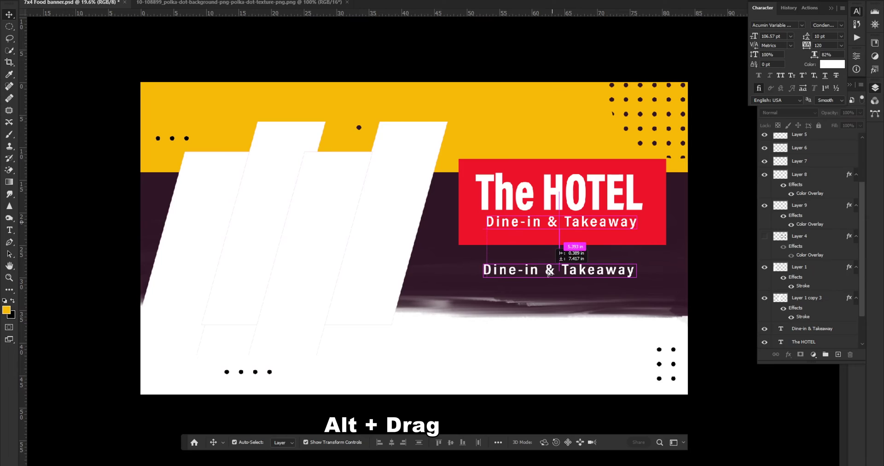
left_click_drag(548, 271, 548, 272)
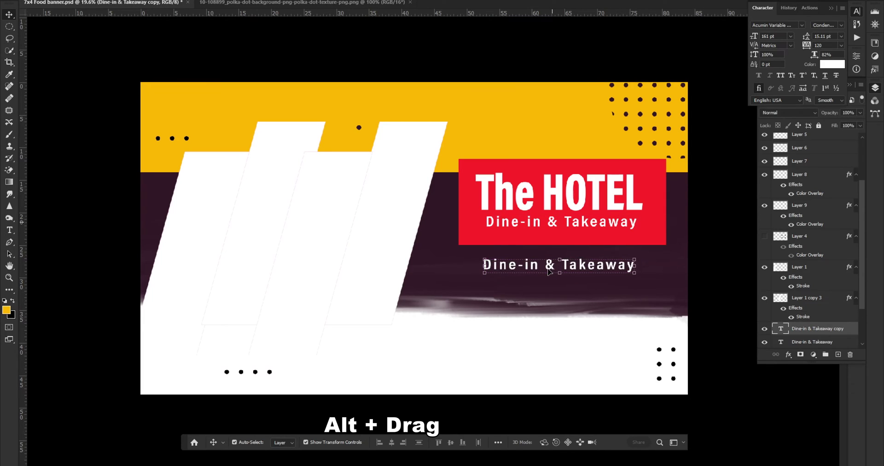
left_click(10, 230)
left_click(518, 266)
key("ctrl+a")
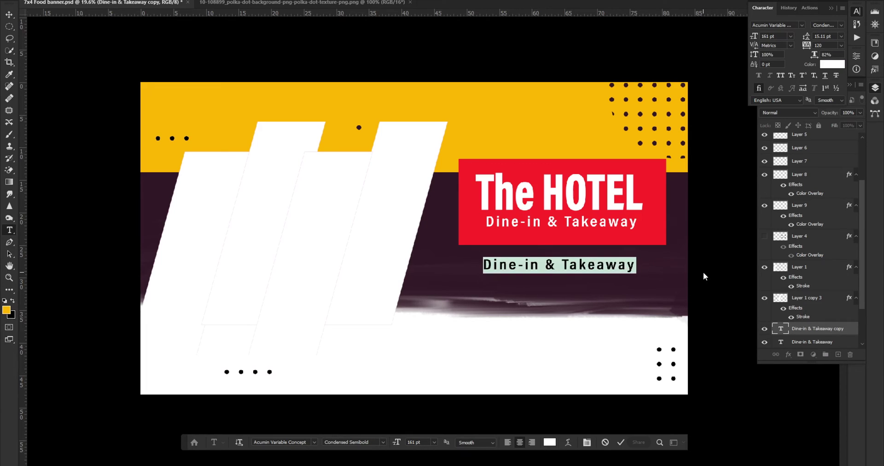
type("B")
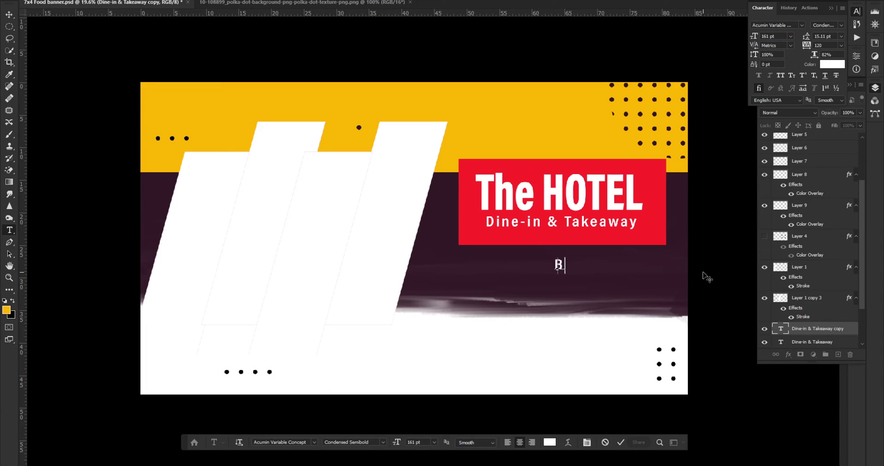
type("riyani")
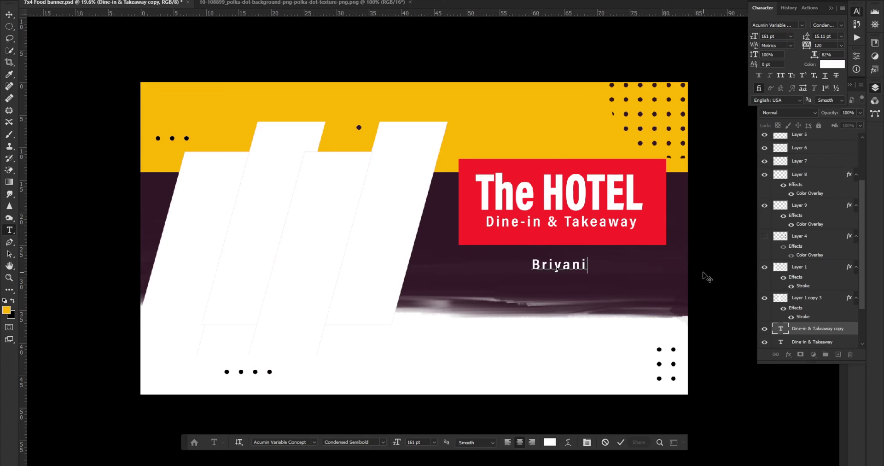
type(" ?")
key("BackSpace")
type("/ Fast Food/")
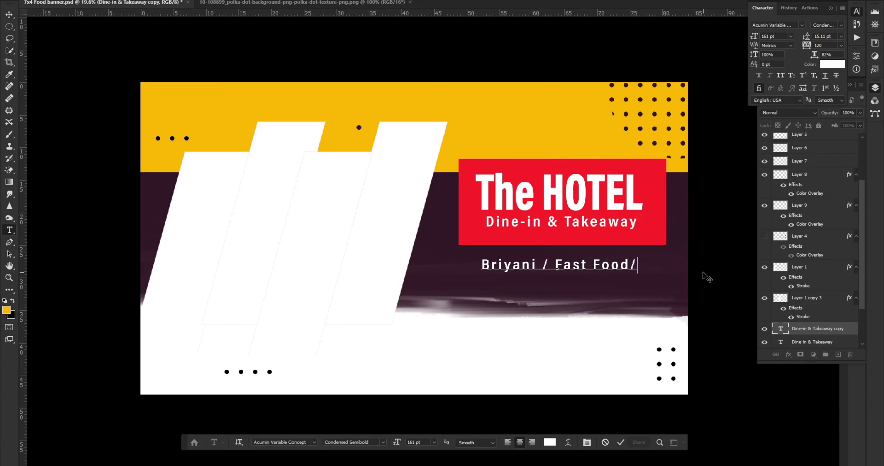
type("Curry")
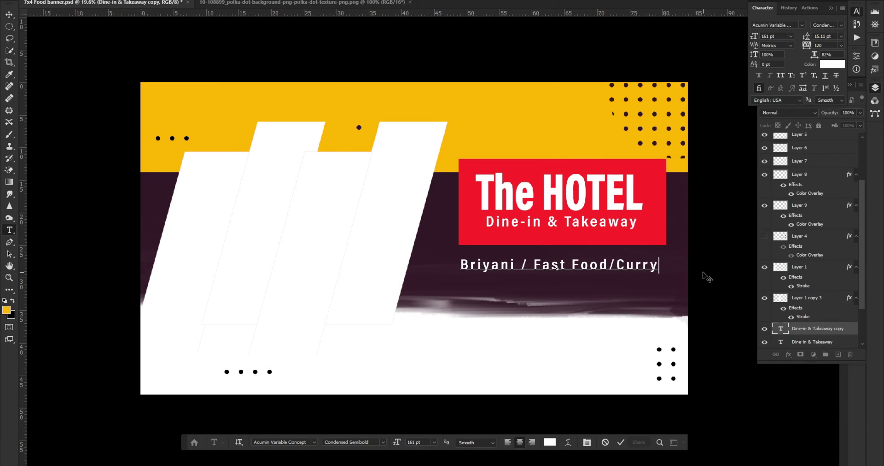
Step: Style the food line Condensed Black, tracking 0, 205 pt, and nudge it slightly right
key("ctrl+a")
left_click(382, 442)
left_click(442, 256)
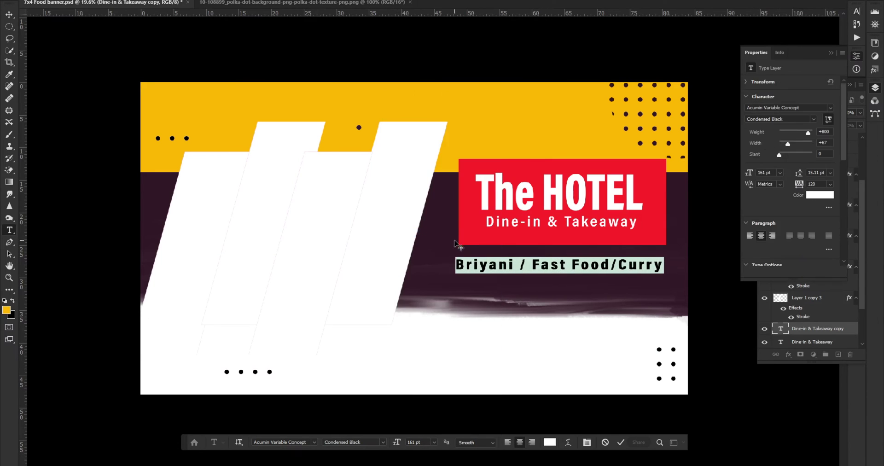
left_click(587, 442)
left_click(841, 45)
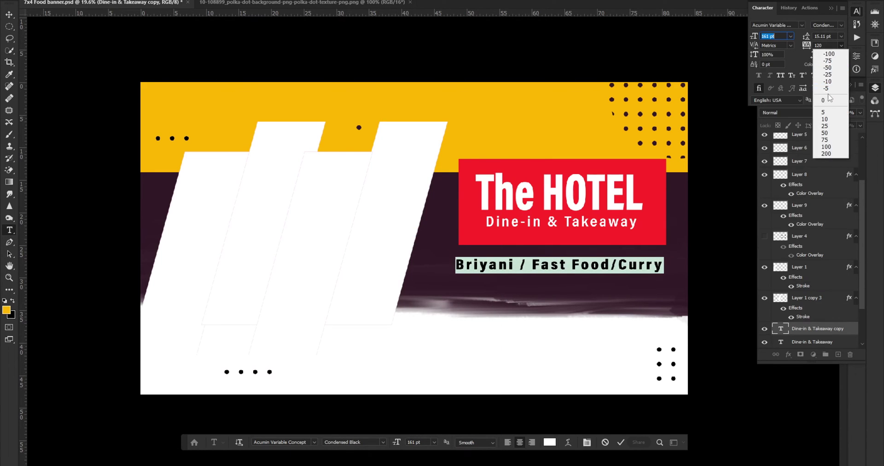
left_click(827, 101)
scroll(783, 40, "up", 20)
scroll(784, 40, "up", 14)
scroll(784, 40, "up", 10)
scroll(784, 40, "up", 3)
scroll(783, 40, "down", 3)
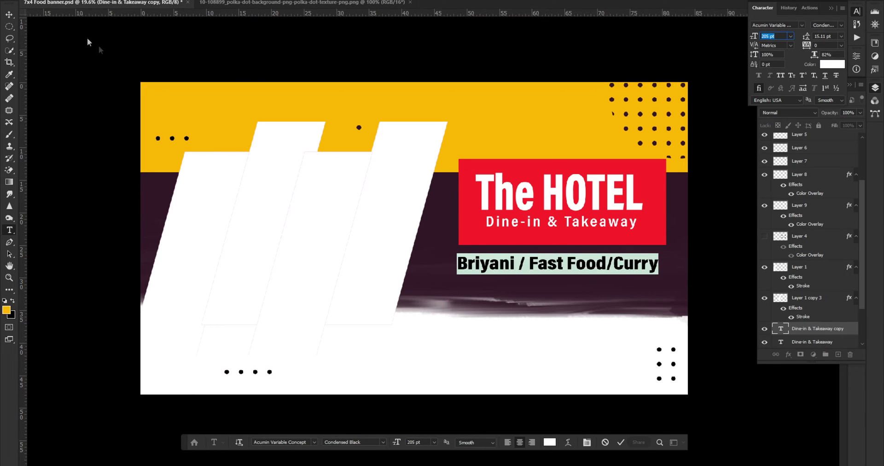
left_click(8, 15)
left_click_drag(571, 266, 576, 271)
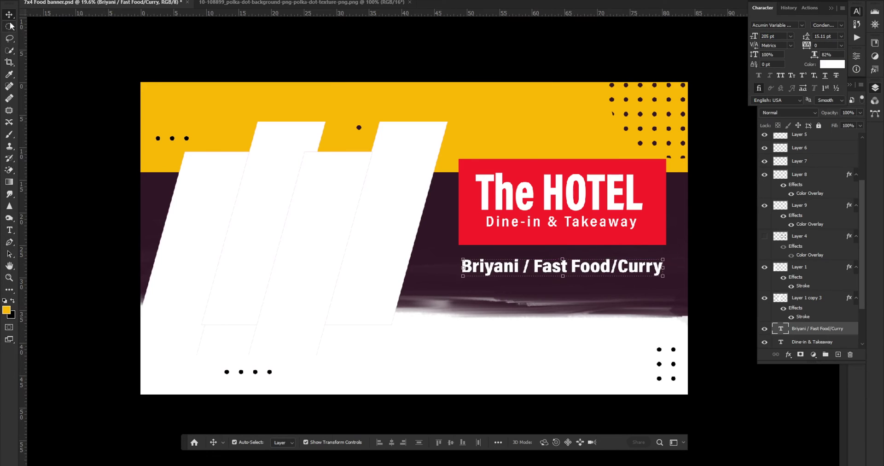
Step: Scale the food line to 73% horizontal and 113% vertical, then shift it slightly right
left_click(9, 230)
left_click(522, 267)
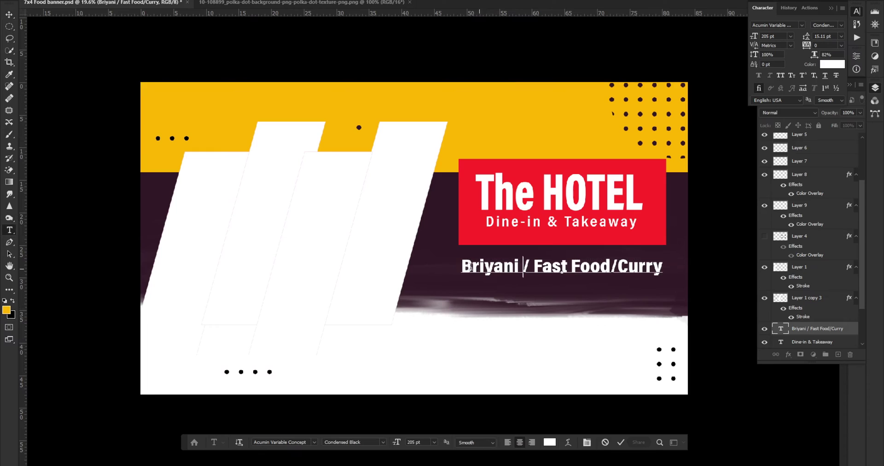
left_click_drag(461, 266, 663, 266)
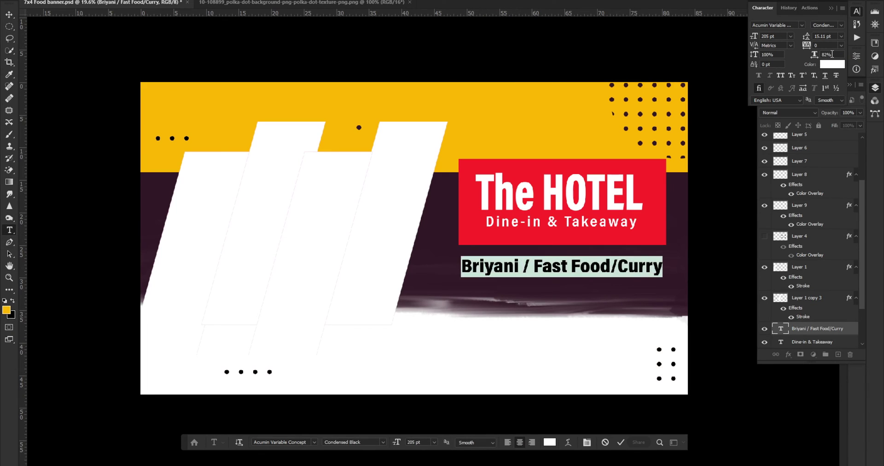
key("Down")
key("Down")
key("Down")
key("Down")
key("Down")
key("Down")
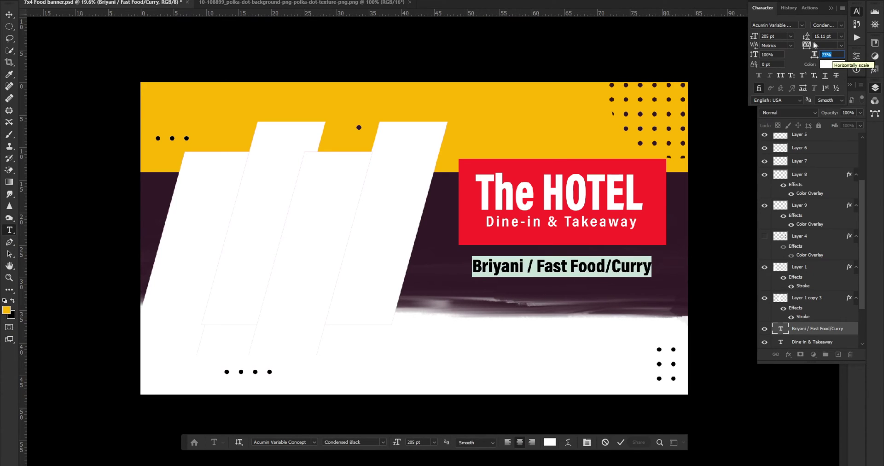
left_click(767, 55)
key("Up")
key("Up")
key("Up")
key("Up")
key("Up")
key("Up")
key("Up")
key("Up")
key("Up")
key("Up")
key("Up")
key("Up")
key("Down")
key("Down")
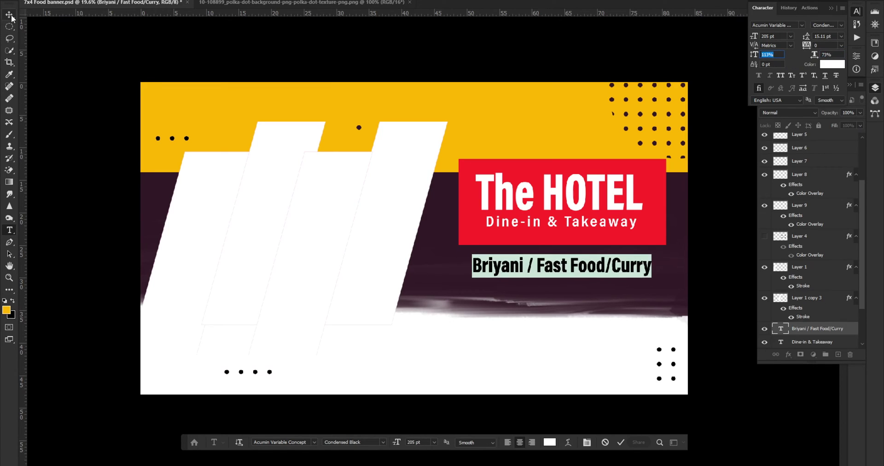
left_click(9, 14)
left_click_drag(581, 270, 594, 271)
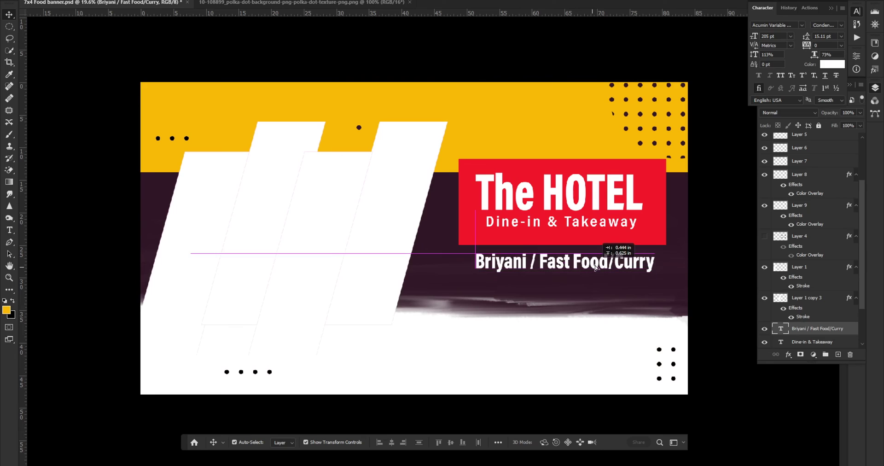
Step: Place a copy of the Dine-in & Takeaway tagline beneath the food line
left_click(724, 282)
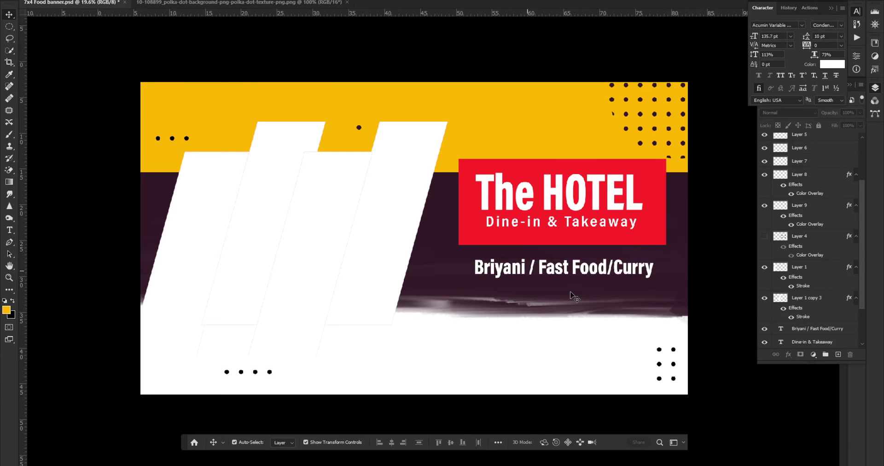
scroll(575, 272, "up", 3, "alt")
left_click_drag(563, 203, 568, 285, "alt")
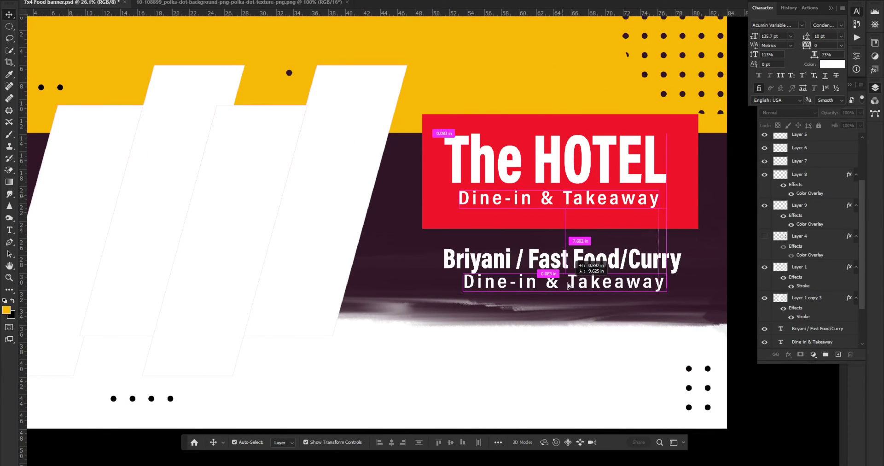
Step: Shrink the tagline copy and retype it as 'HEALTHY AND TASTY FOOD RECIPES'
key("ctrl+t")
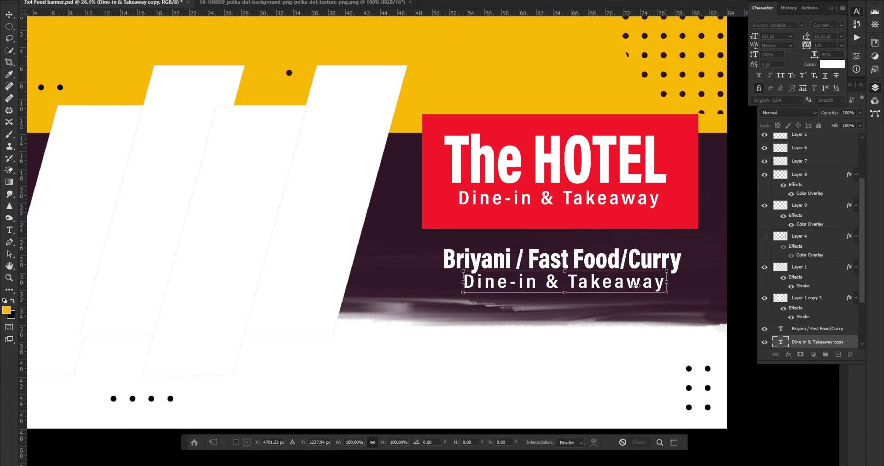
left_click_drag(666, 291, 593, 287)
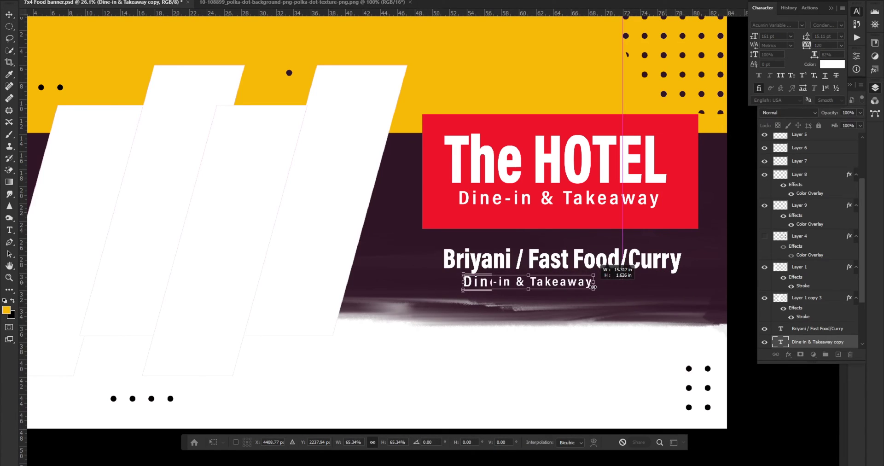
key("Return")
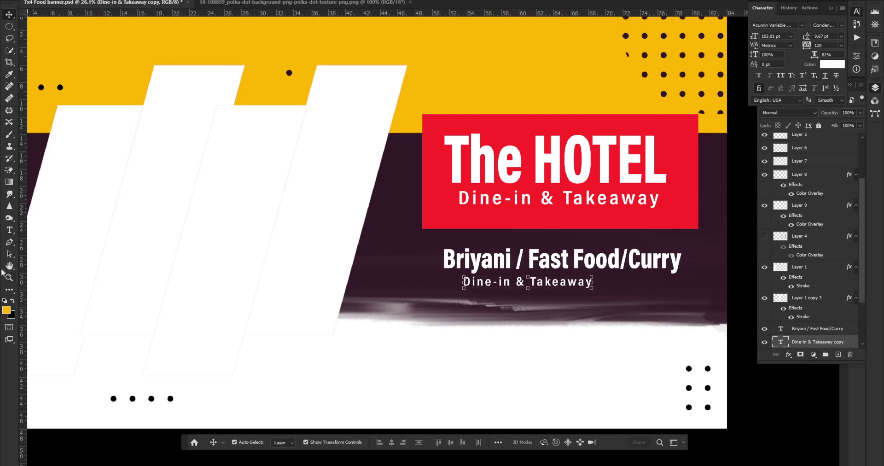
left_click(10, 229)
left_click(466, 282)
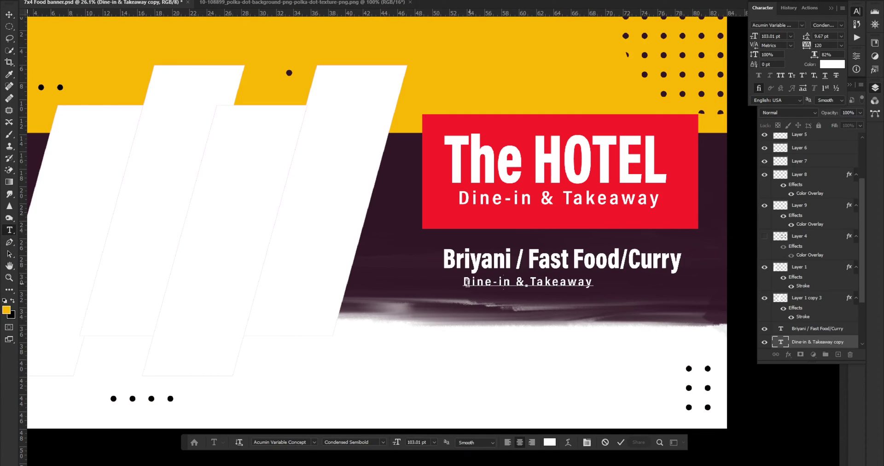
key("ctrl+a")
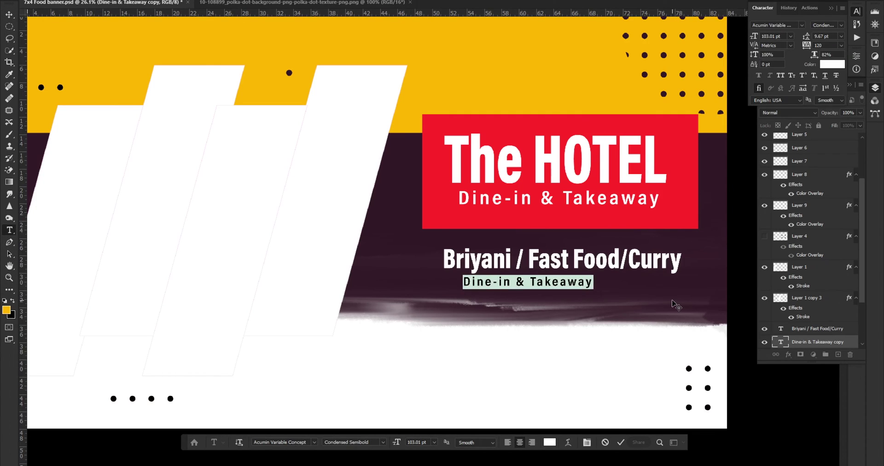
type("HEALTHY AND TASTY FOOD ")
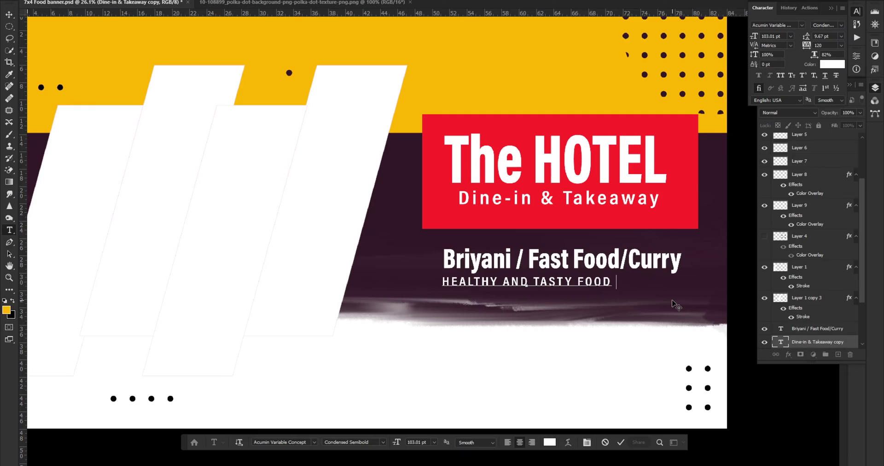
type("RECIPES")
key("ctrl+Return")
Step: Resize the new line to about 87% wide and 71% tall, fitted beneath the heading
key("v")
key("ctrl+t")
left_click_drag(420, 281, 481, 281)
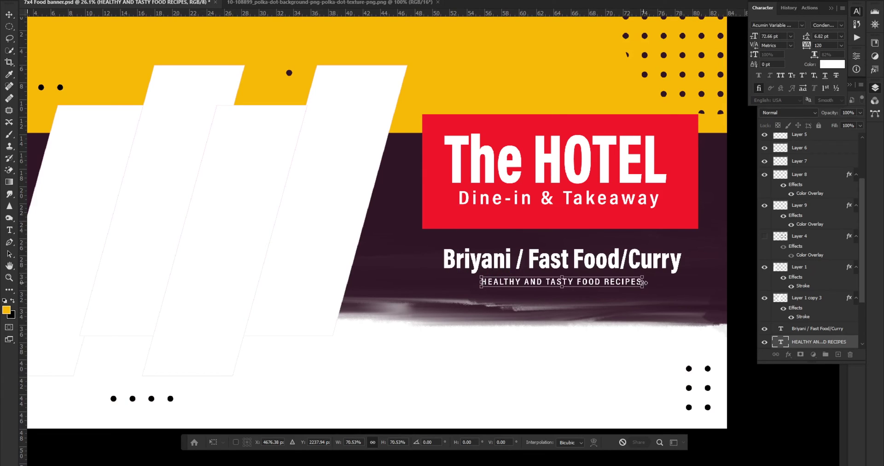
left_click_drag(645, 282, 661, 282)
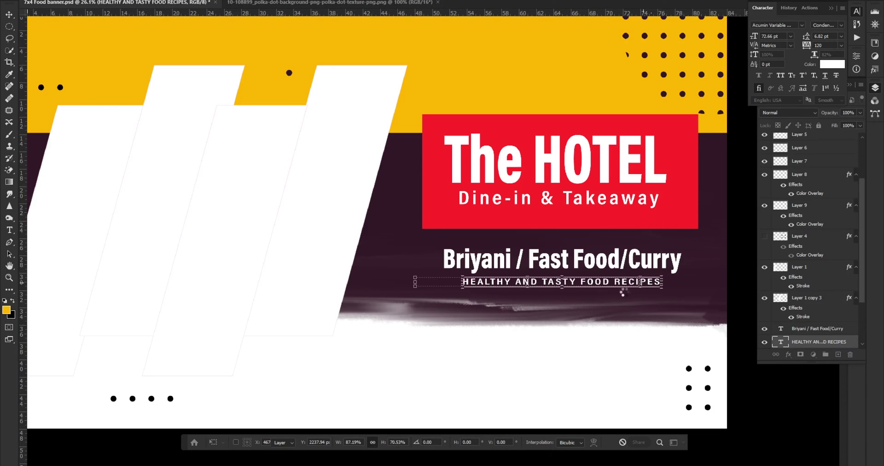
key("Return")
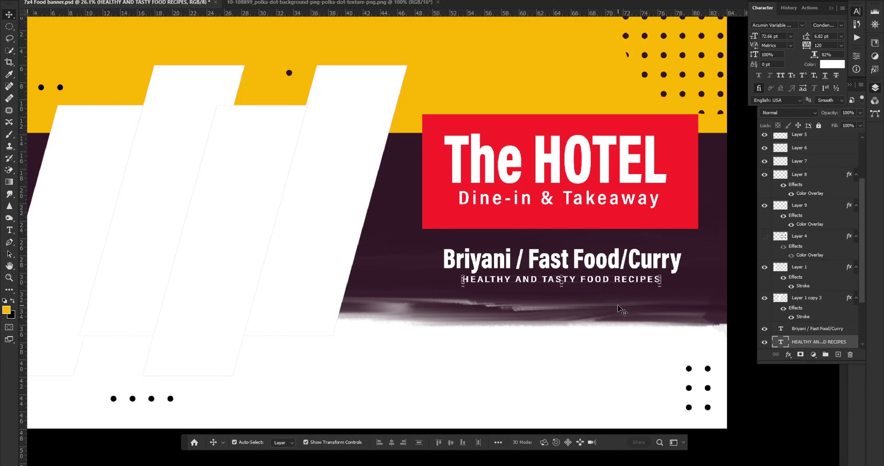
left_click(683, 401)
Step: Pan the banner view and drop another tagline copy lower down
scroll(528, 313, "down", 5)
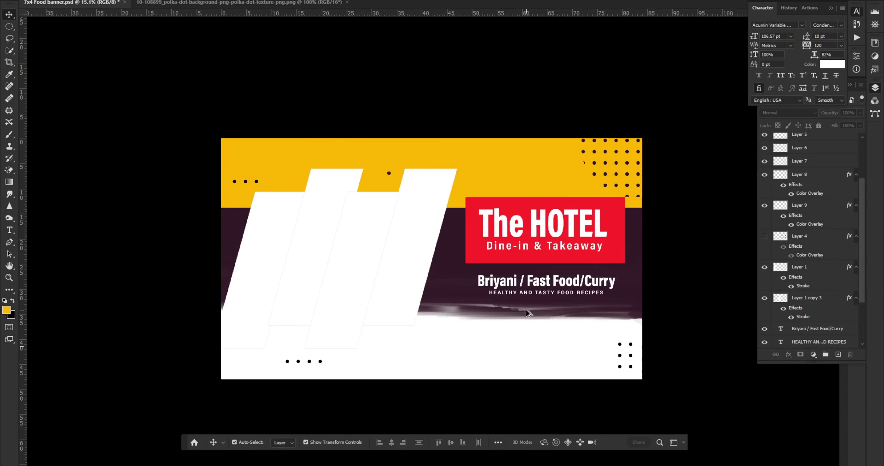
mouse_move(502, 311)
left_mouse_down()
mouse_move(533, 285)
mouse_move(534, 267)
left_mouse_up()
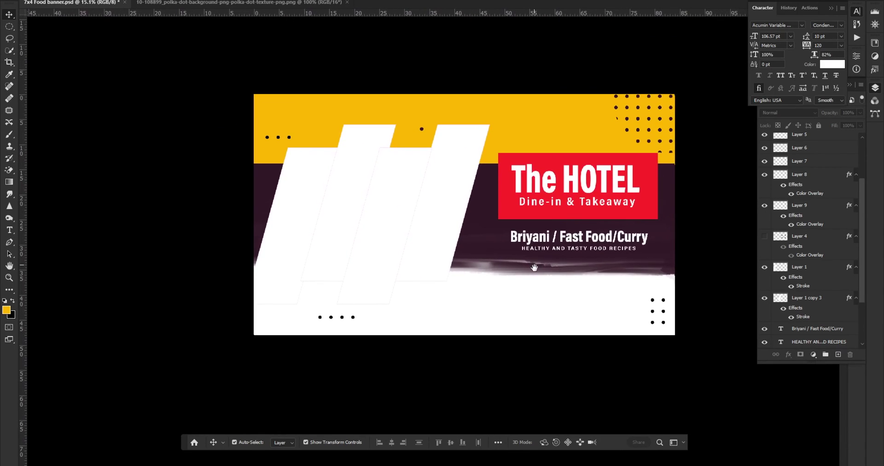
scroll(531, 249, "up", 2)
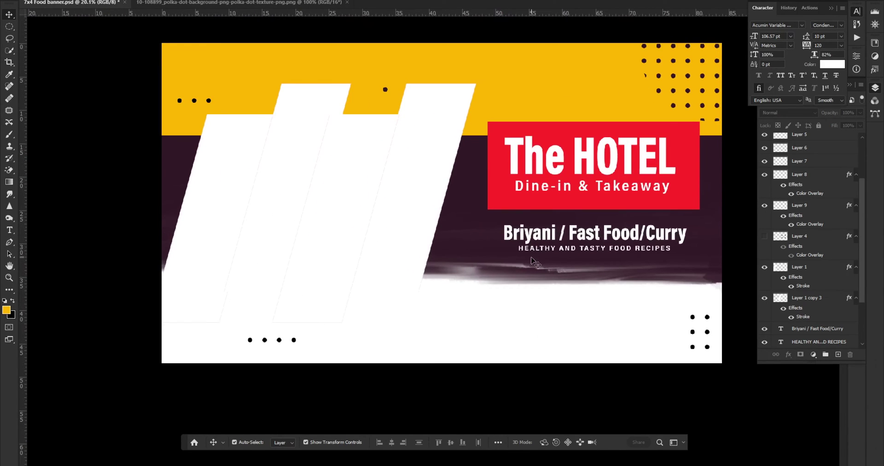
left_click_drag(534, 262, 99, 305)
Step: Add a dark purple text line in the white area reading 'Contact No :' plus the phone number
left_click(10, 230)
left_click(533, 281)
left_click(554, 442)
type("4c1717")
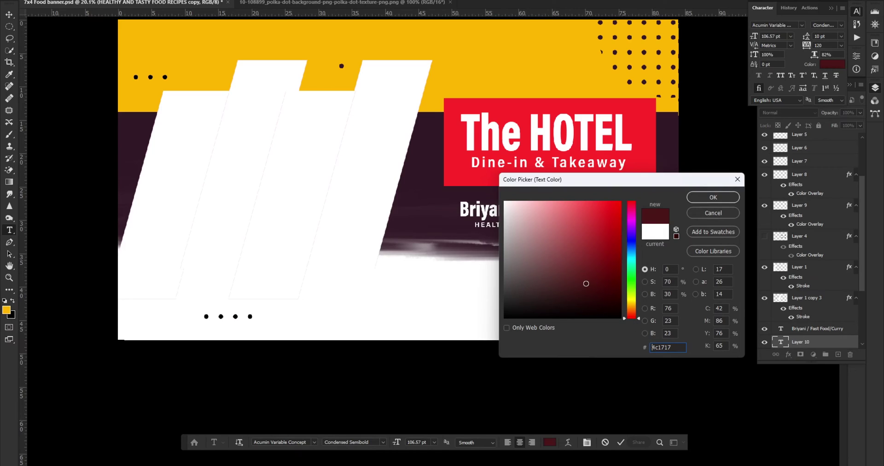
left_click(422, 189)
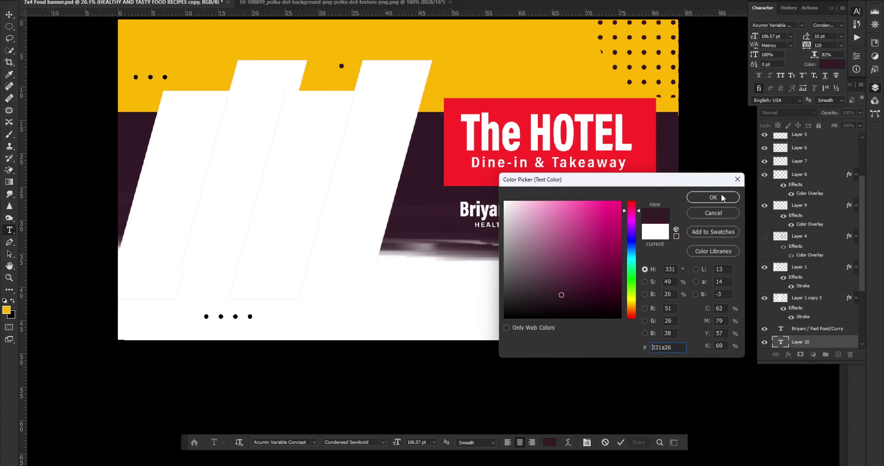
left_click(721, 197)
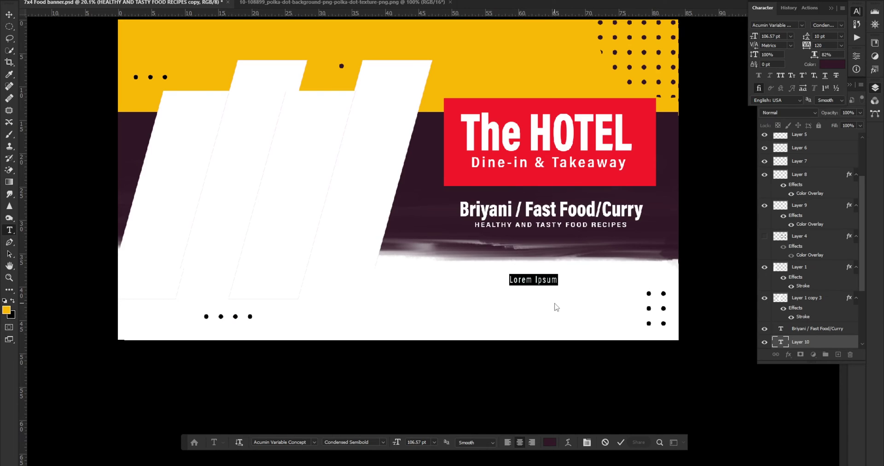
type("co")
type("Co")
type("act No :")
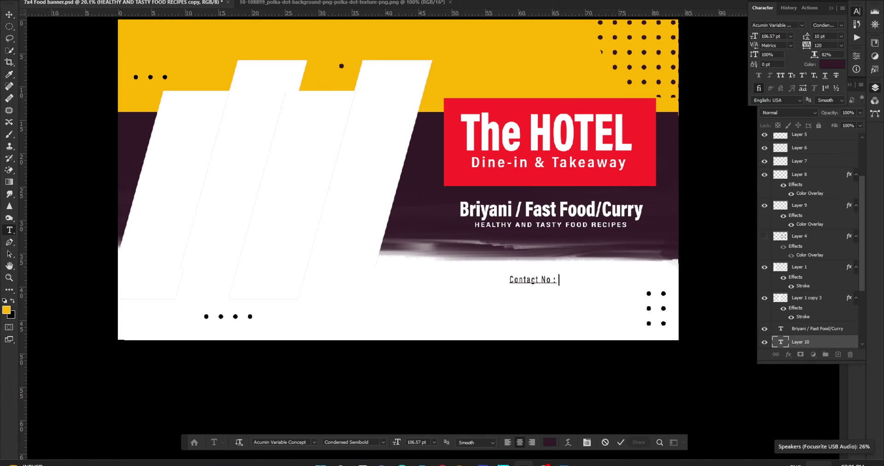
type("+91 0000 1111")
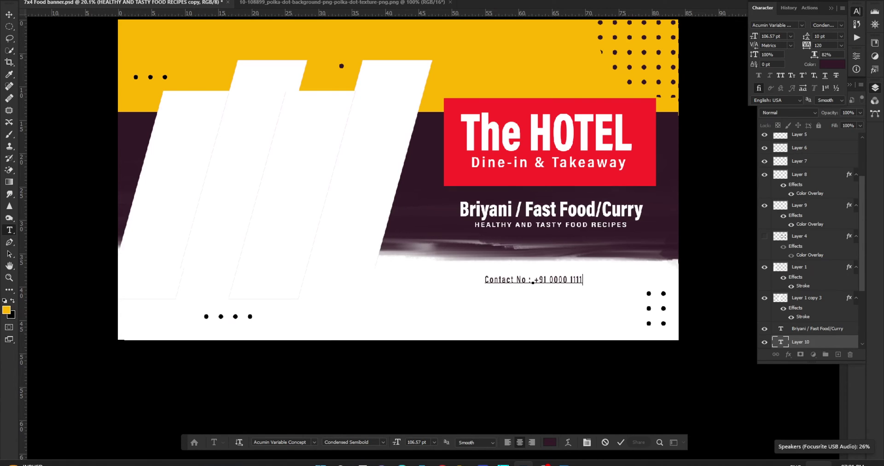
Step: Set the contact line to tracking 0 and Condensed Black, then enlarge and centre it under the red box
key("ctrl+a")
left_click(841, 45)
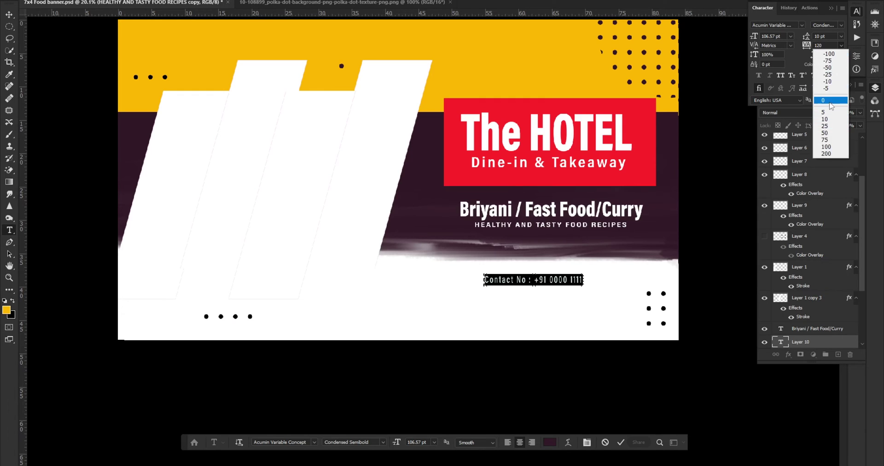
left_click(831, 101)
left_click_drag(814, 54, 843, 57)
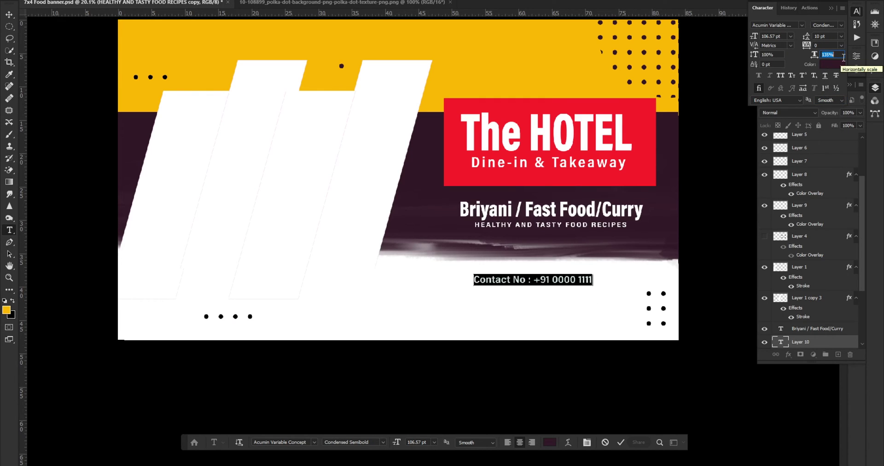
left_click(383, 442)
left_click(437, 233)
key("ctrl+Return")
key("v")
mouse_move(593, 285)
left_mouse_down()
mouse_move(612, 284)
mouse_move(573, 296)
mouse_move(574, 309)
left_mouse_up()
scroll(573, 296, "up", 2)
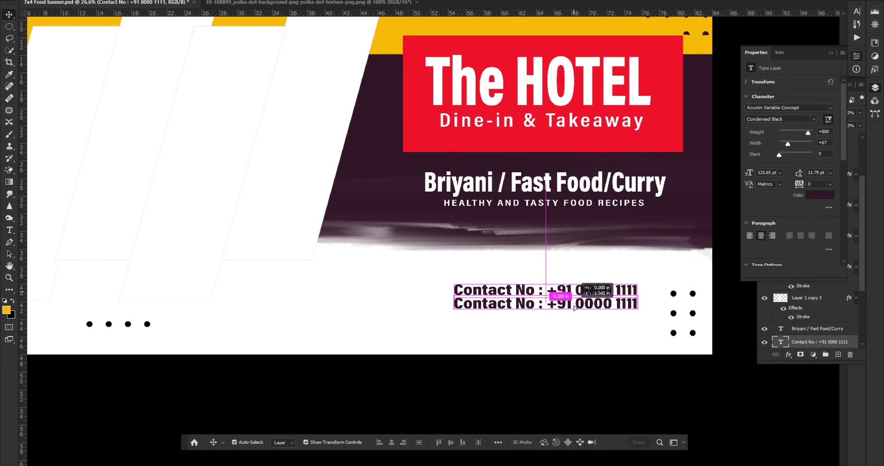
Step: Retype the contact copy as 'Home Delivery' and resize it under the contact line
double_click(552, 304)
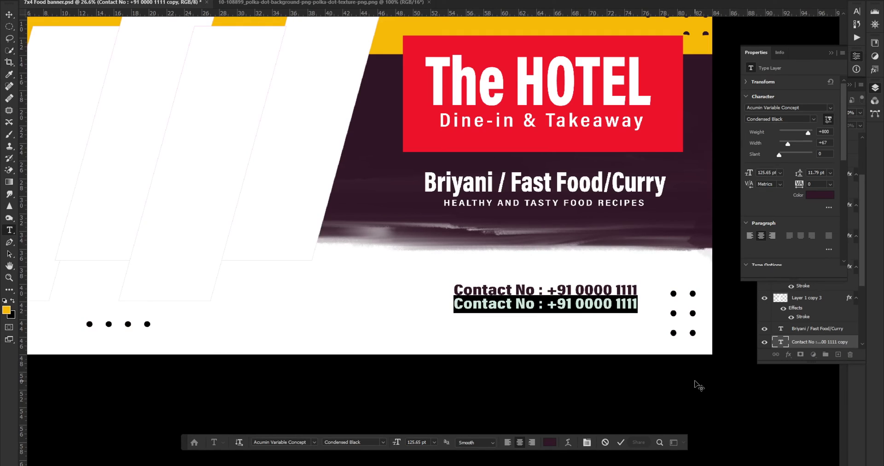
type("Mok")
key("BackSpace")
type("ome Delivery")
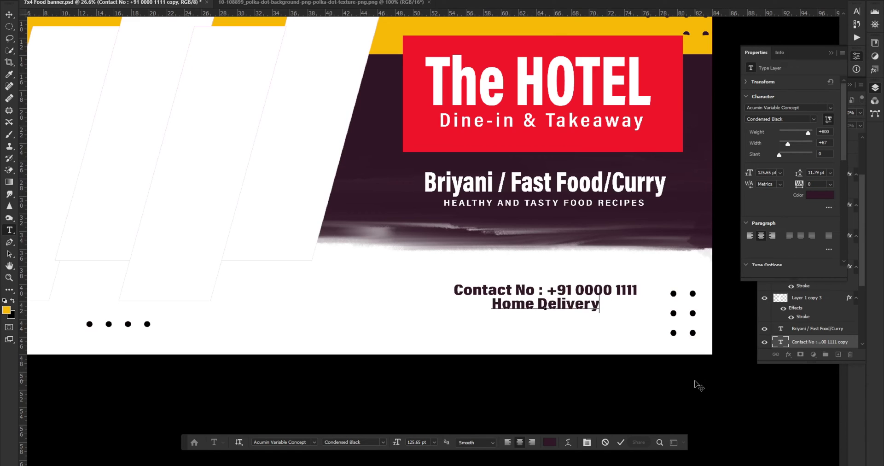
key("ctrl+Return")
key("ctrl+t")
mouse_move(491, 305)
left_mouse_down()
mouse_move(455, 305)
mouse_move(476, 315)
left_mouse_up()
key("Return")
key("ctrl+t")
left_click_drag(599, 310, 582, 309)
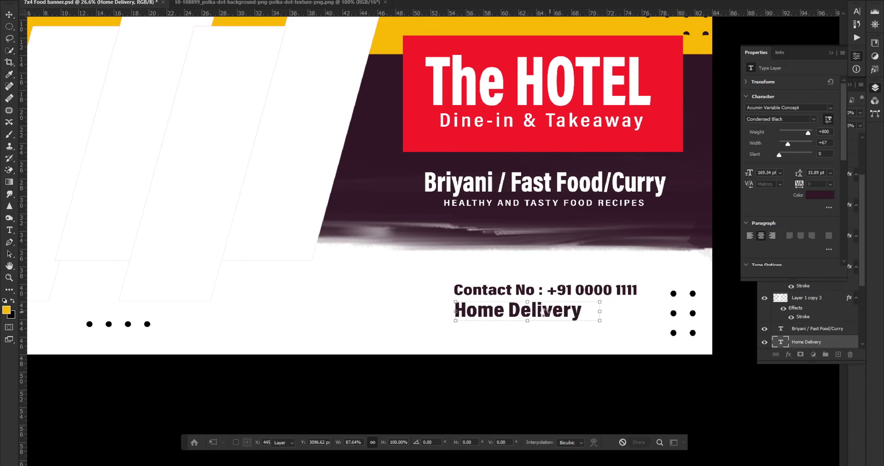
key("Return")
Step: Add a copy below Home Delivery retyped as the Mumbai address, nudged right
scroll(536, 339, "up", 2)
left_click_drag(518, 253, 522, 309)
double_click(511, 308)
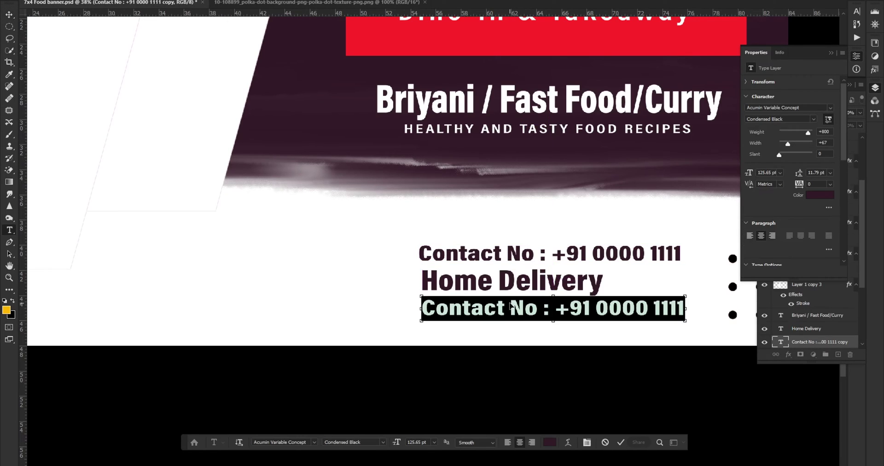
type("Mo")
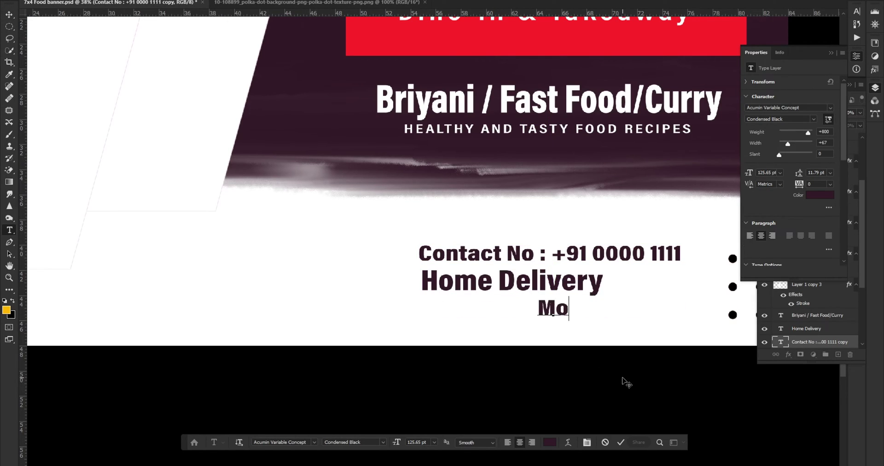
type("usima Chowk, Mum")
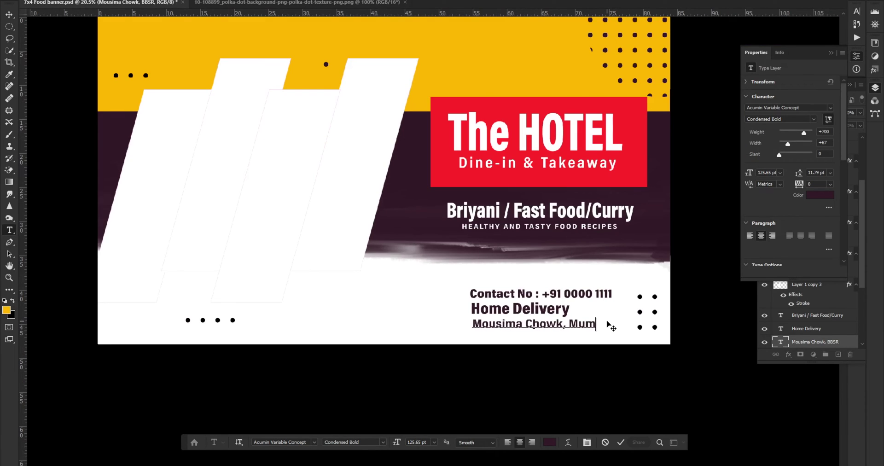
key("ctrl+Return")
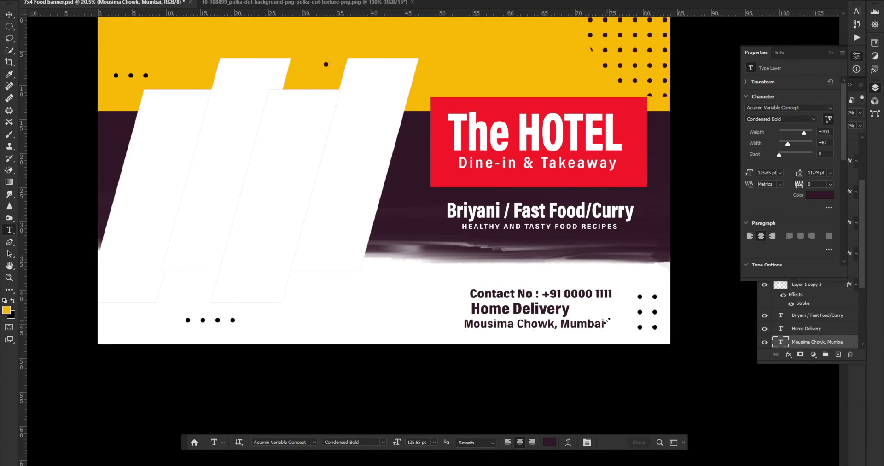
key("v")
key("shift+Right")
key("shift+Right")
key("shift+Right")
key("shift+Right")
key("shift+Right")
key("shift+Right")
key("shift+Right")
key("shift+Right")
key("shift+Right")
scroll(506, 343, "up", 3)
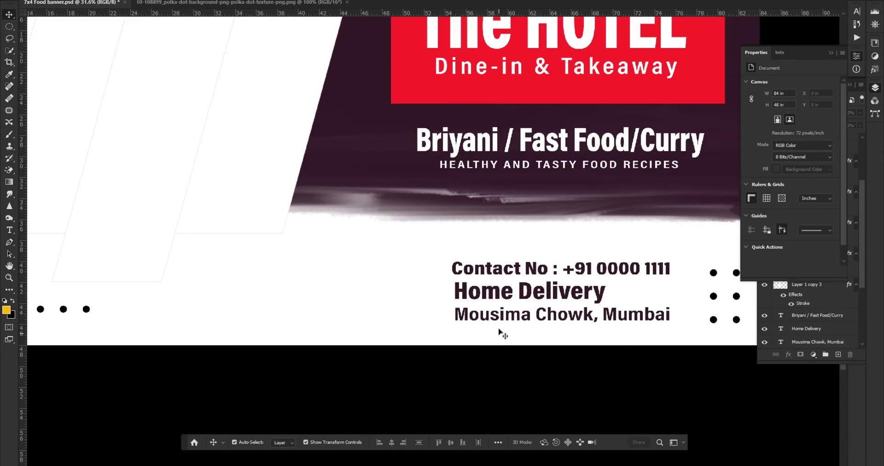
left_click(535, 378)
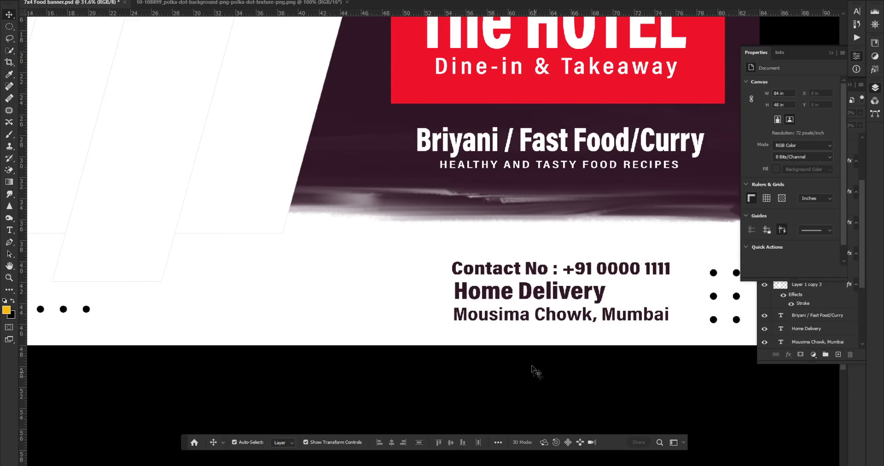
Step: Copy the address line up to the banner's top-left in the yellow band
scroll(531, 364, "up", 2)
scroll(403, 334, "down", 4)
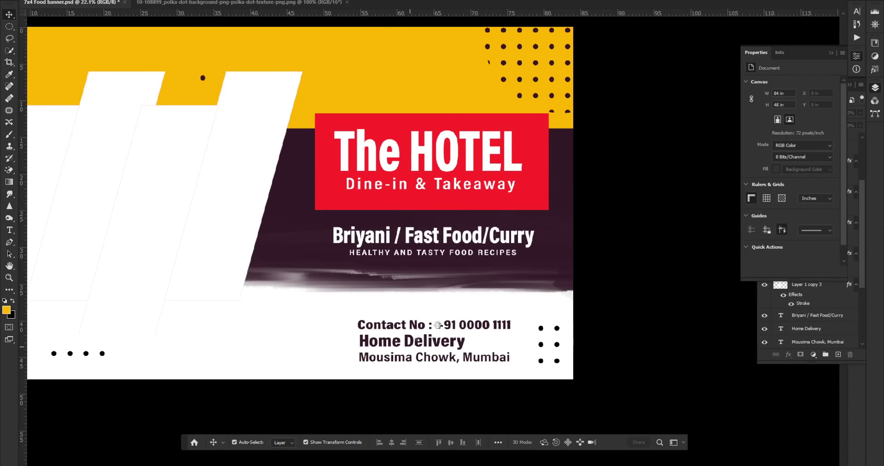
scroll(516, 334, "down", 2)
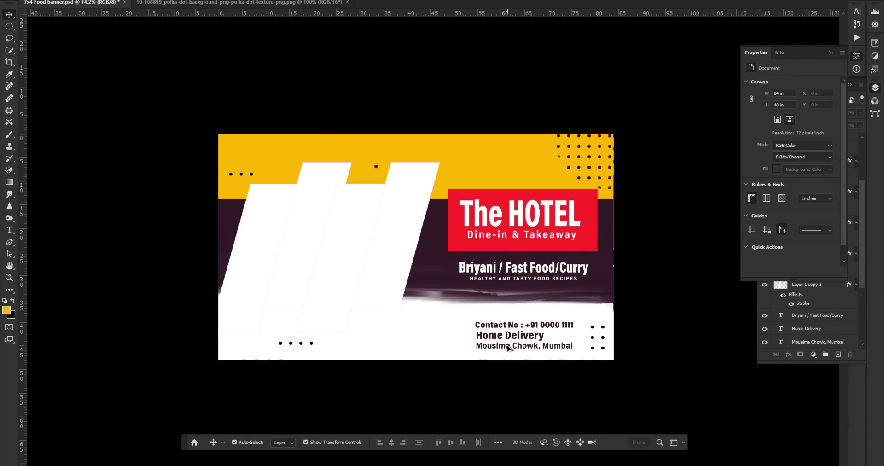
mouse_move(508, 348)
left_mouse_down()
mouse_move(255, 144)
mouse_move(258, 137)
left_mouse_up()
scroll(256, 144, "up", 2)
scroll(258, 140, "up", 2)
Step: Replace the top-left address copy with left-aligned menu text for HOME, SERVICES, ABOUT US, CONTACT US
double_click(260, 135)
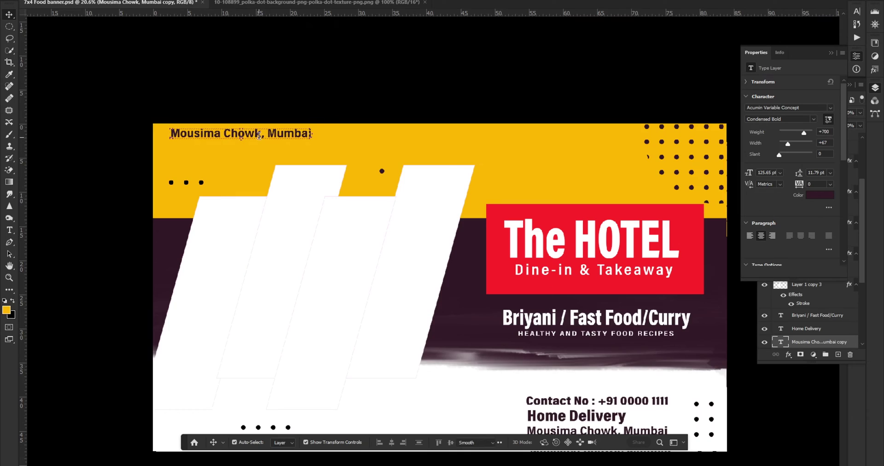
key("ctrl+a")
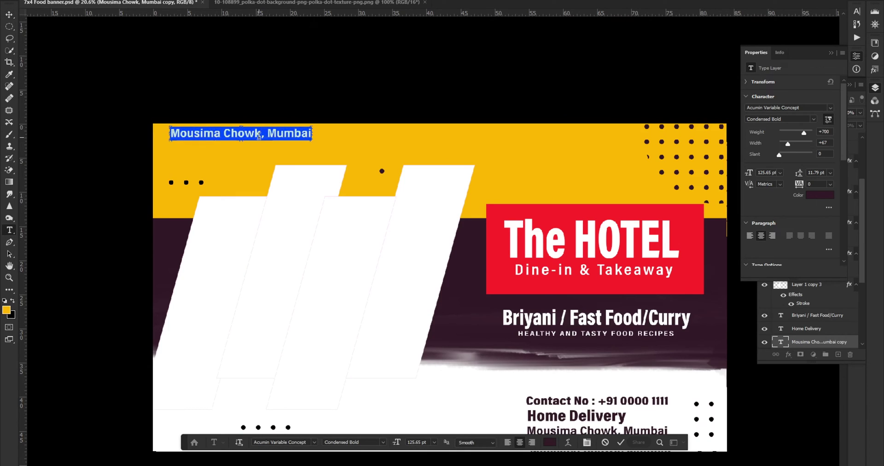
key("ctrl+shift+l")
type("HOM")
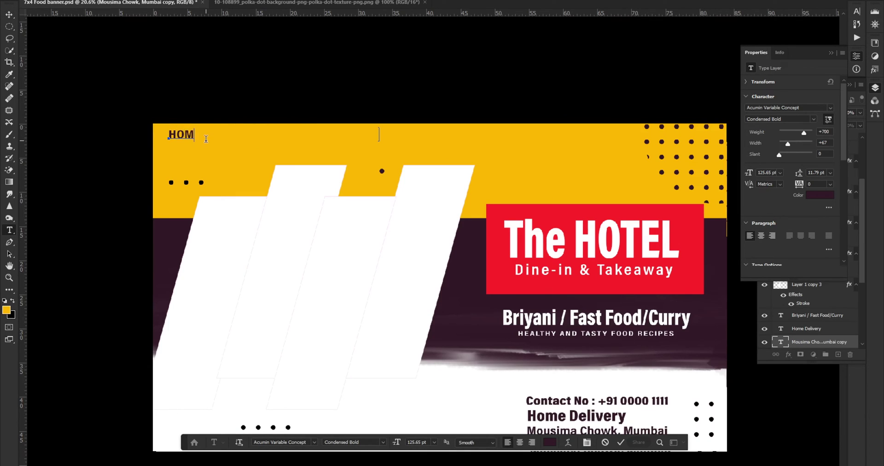
type("ES   ABOUR")
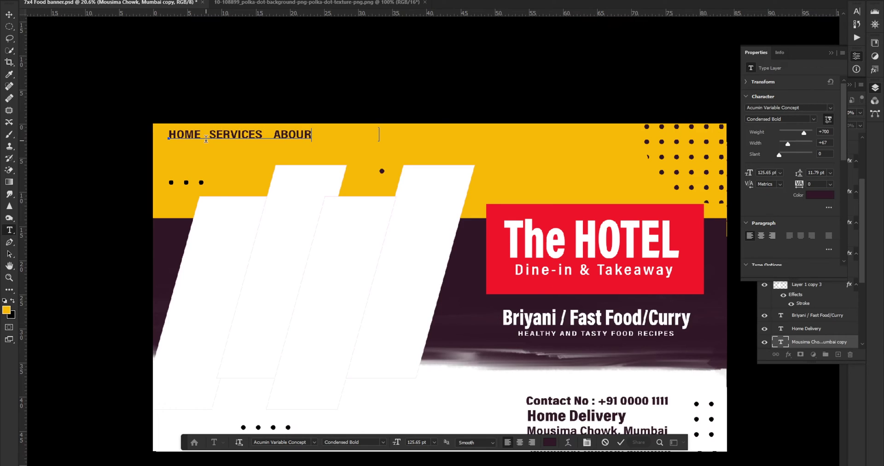
type("US   ")
type("CONTAC")
type(" US")
Step: Set the menu to Condensed Semibold at 98 pt, widen the gaps between items, and nudge it
key("ctrl+a")
left_click(383, 442)
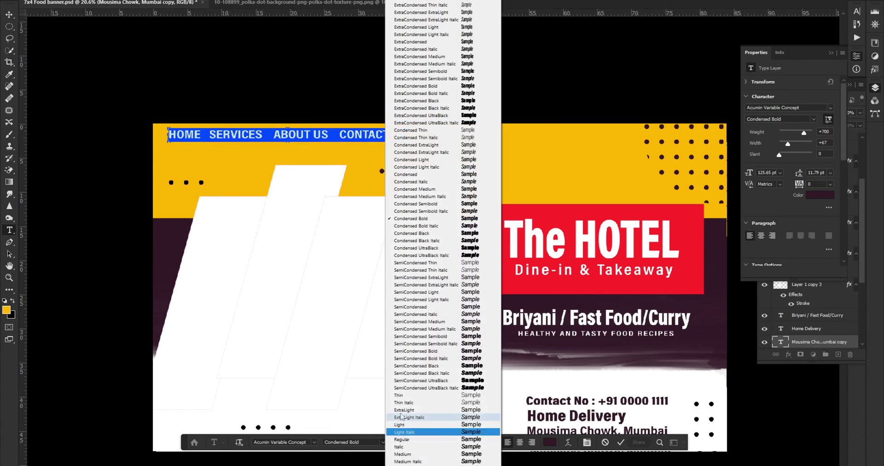
left_click(458, 203)
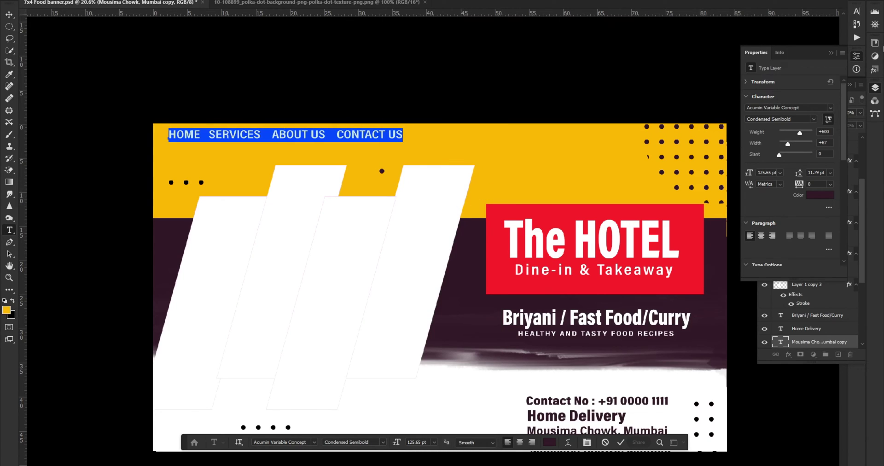
left_click(856, 11)
scroll(778, 36, "down", 20)
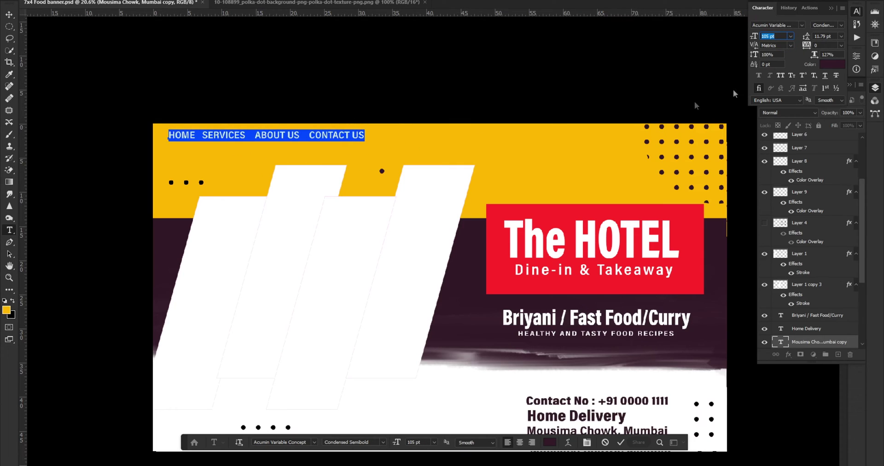
scroll(774, 35, "down", 4)
scroll(773, 35, "down", 3)
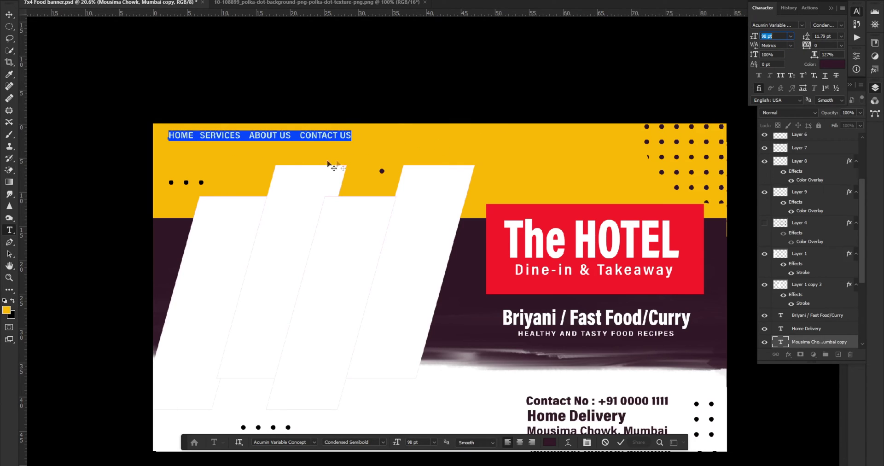
left_click(200, 135)
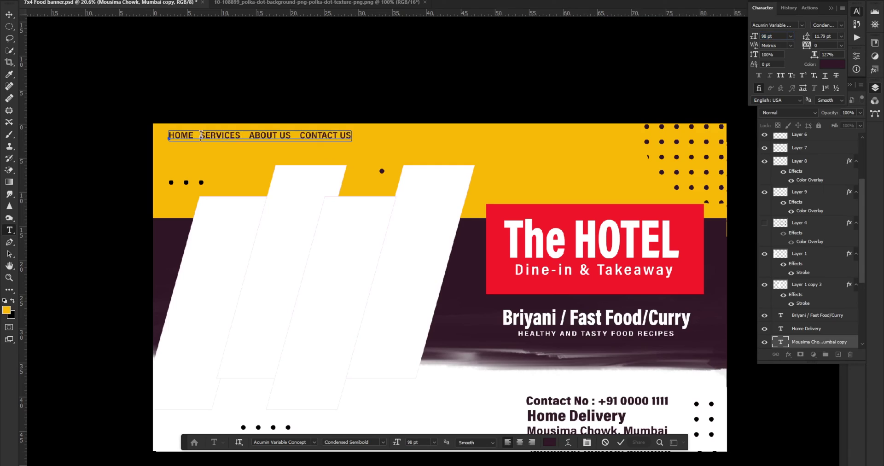
left_click(248, 135)
left_click(306, 135)
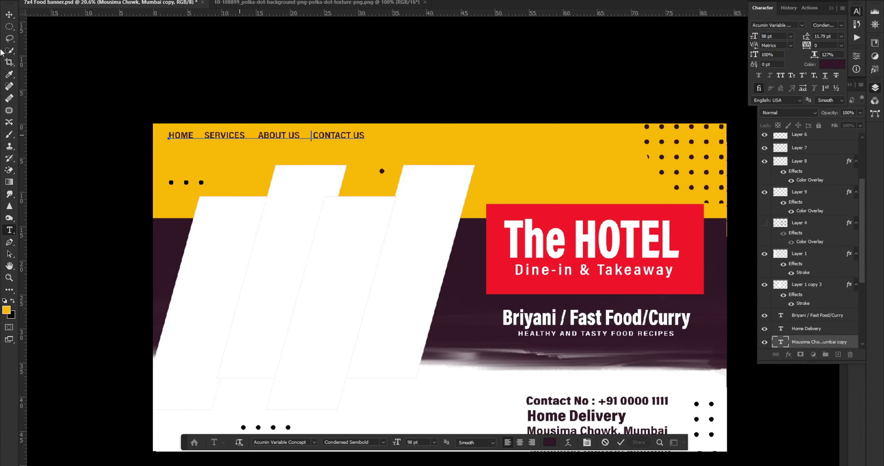
left_click(9, 15)
left_click_drag(235, 135, 239, 137)
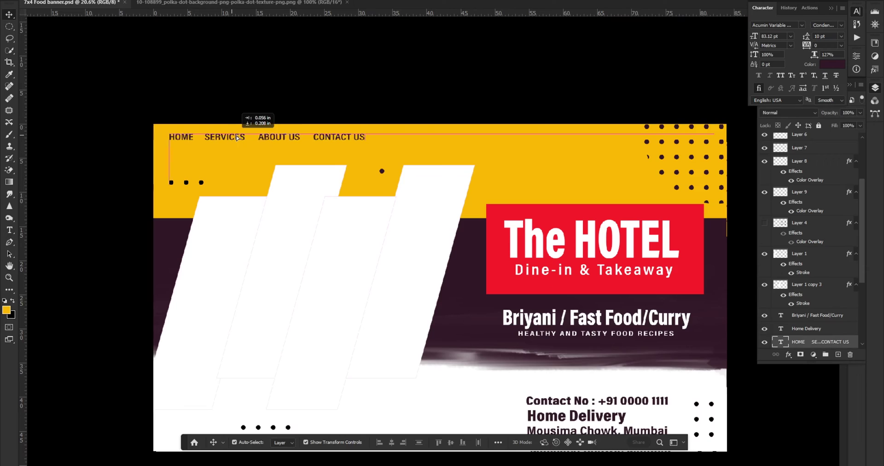
Step: Make the word HOME Condensed Bold in the menu
left_click(9, 231)
double_click(195, 136)
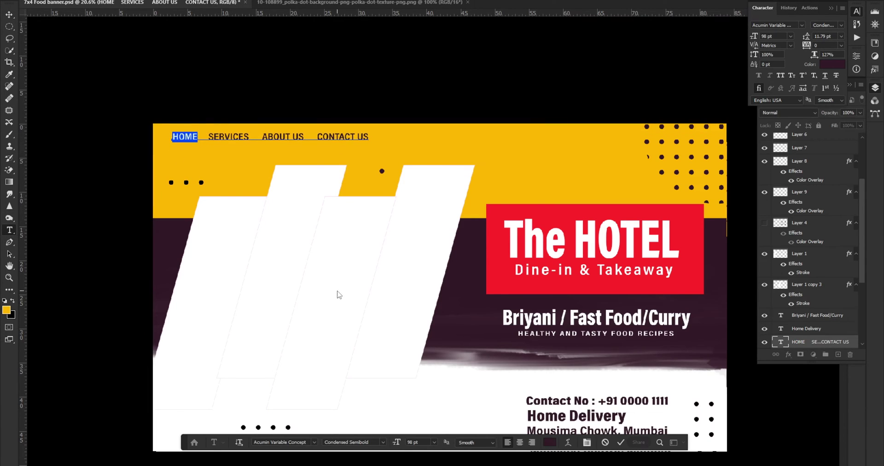
left_click(384, 442)
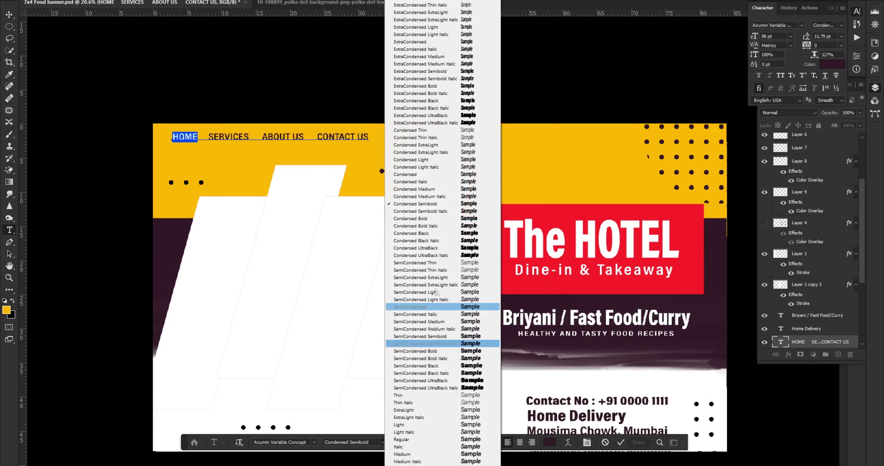
left_click(423, 219)
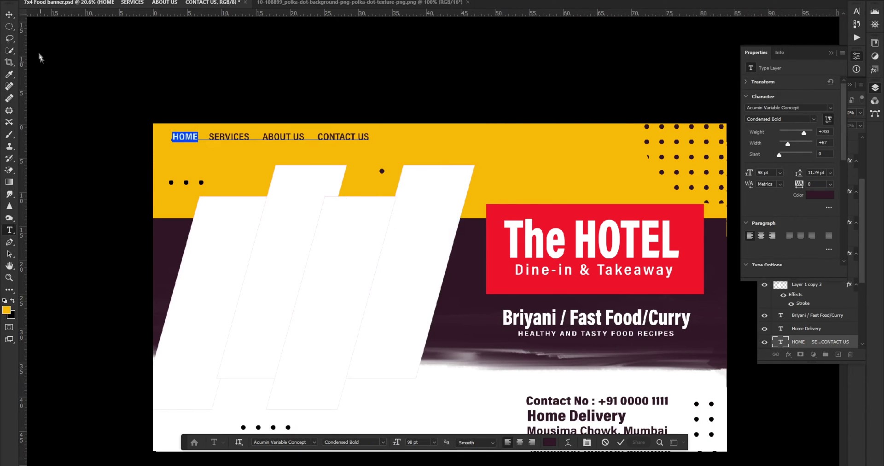
left_click(8, 16)
left_click(78, 40)
scroll(190, 143, "down", 2)
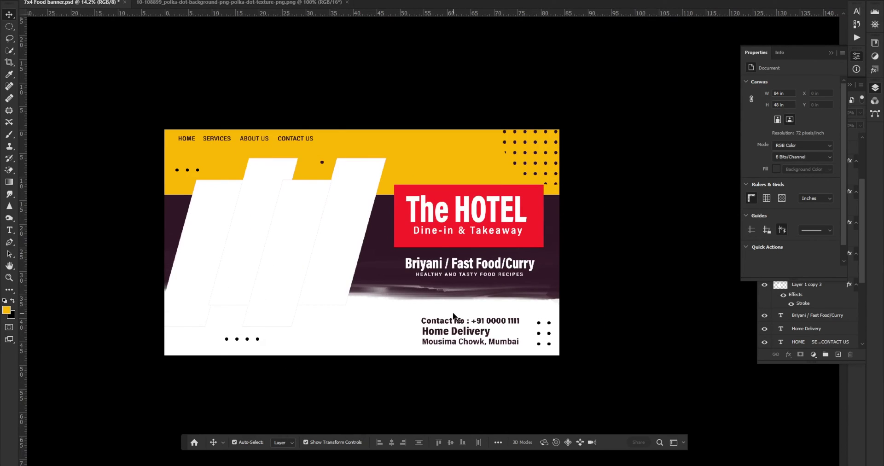
Step: Duplicate the dot grid above The HOTEL box and give it a white (#ffffff) Color Overlay
left_click_drag(540, 325, 411, 147)
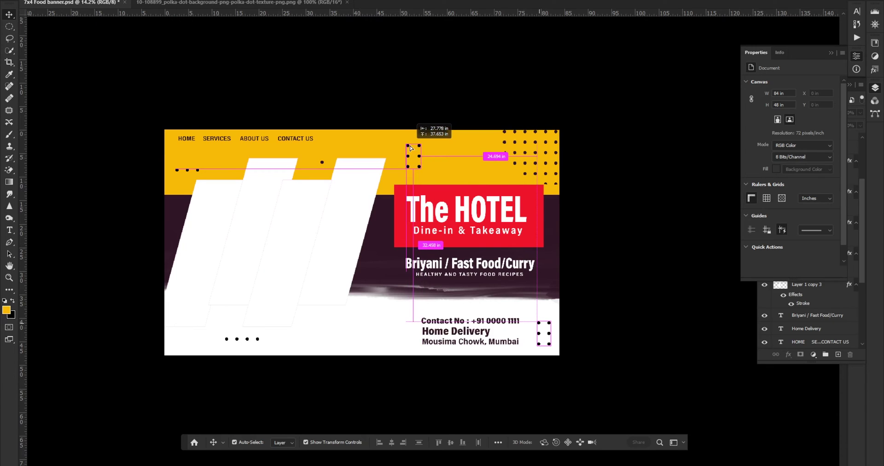
left_click_drag(411, 147, 415, 148)
left_click(874, 90)
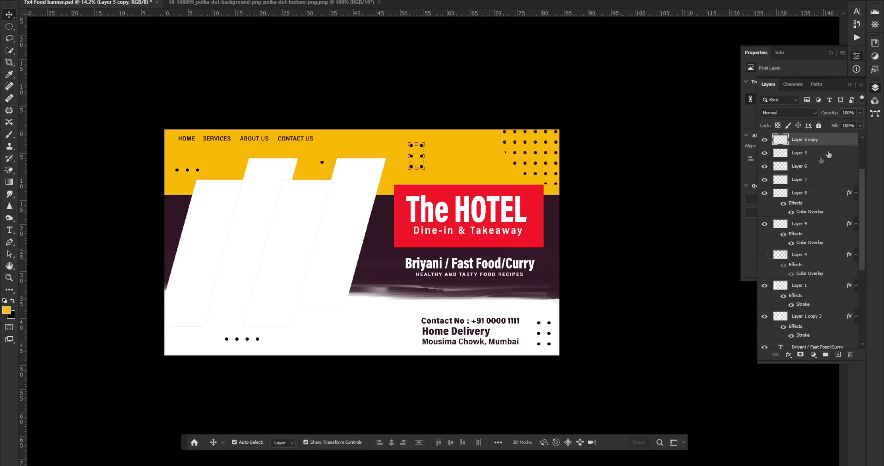
double_click(833, 140)
left_click(532, 296)
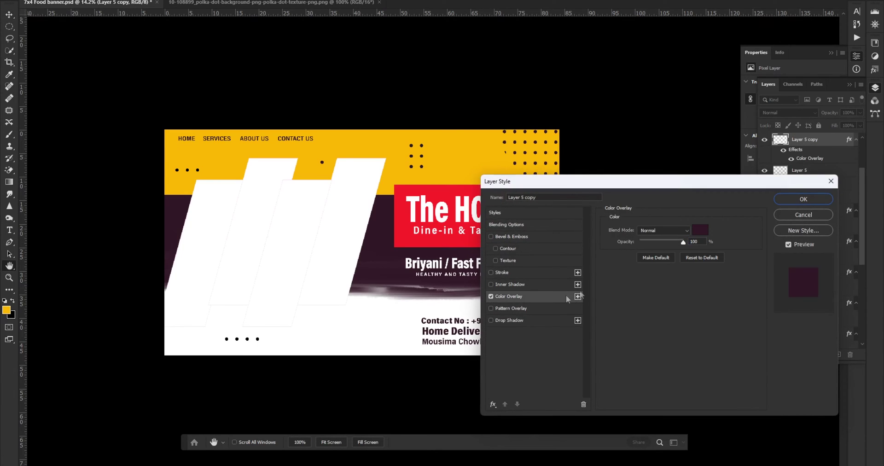
left_click(699, 230)
type("ffffff")
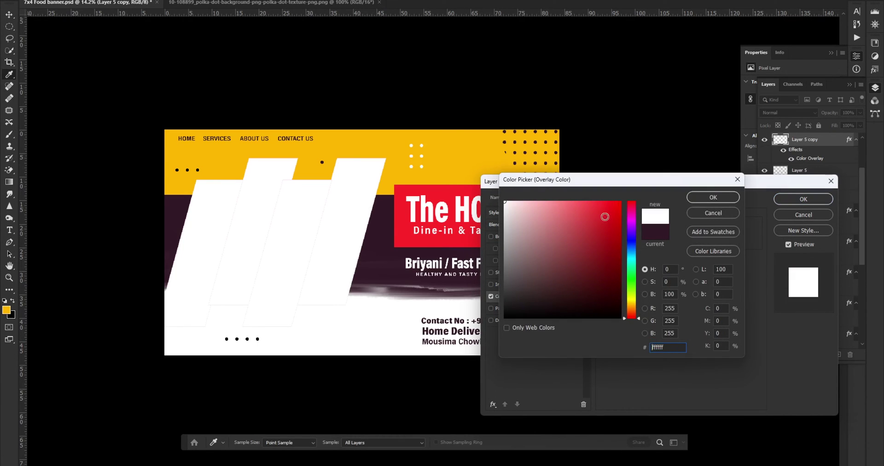
left_click(712, 197)
left_click(803, 198)
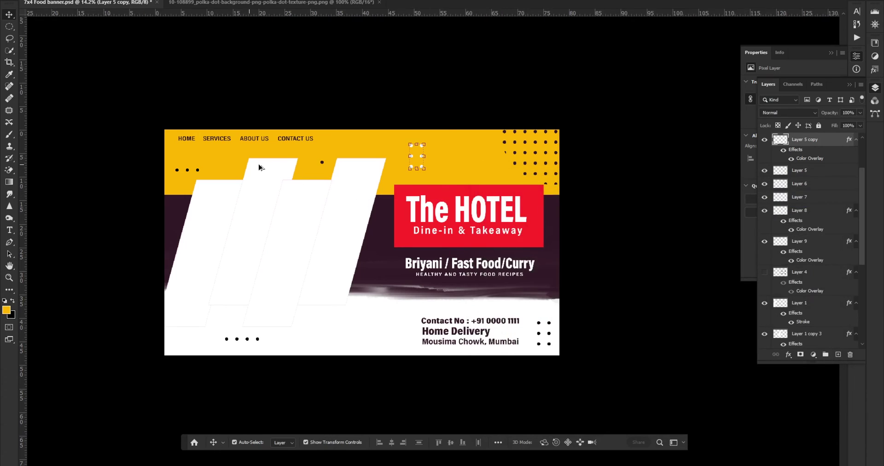
scroll(342, 170, "up", 2)
Step: Duplicate a single dot, turn it white with Color Overlay, and copy it toward the upper left
left_click_drag(351, 162, 543, 177, "alt")
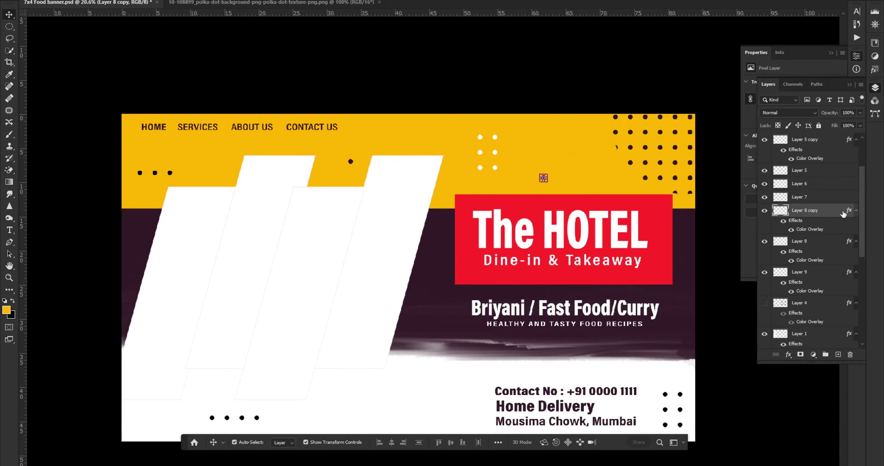
double_click(843, 213)
left_click(511, 296)
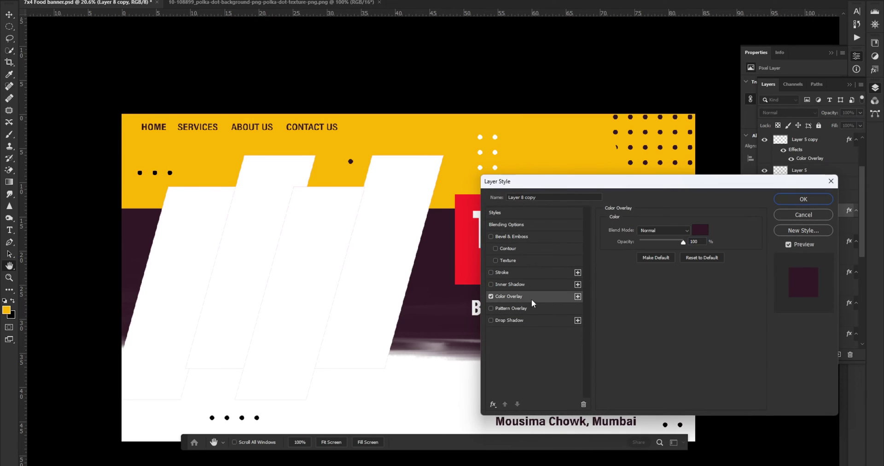
left_click(700, 233)
left_click(399, 183)
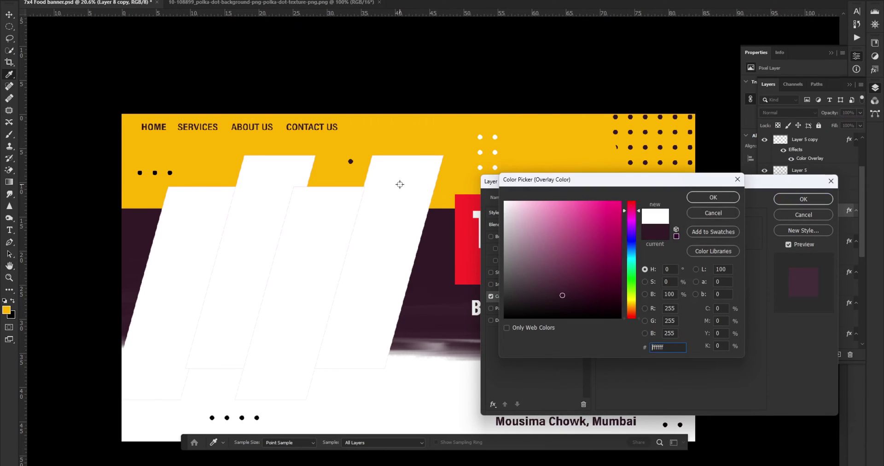
left_click(731, 199)
left_click(792, 199)
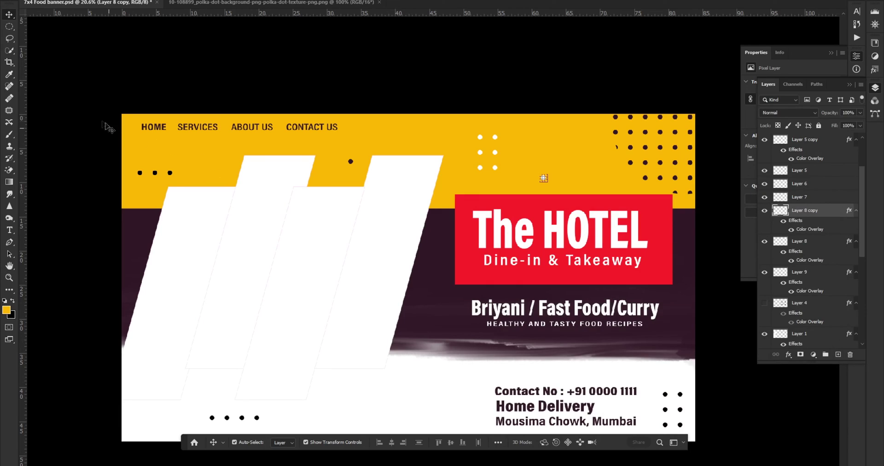
left_click(543, 178)
left_click_drag(543, 178, 228, 153)
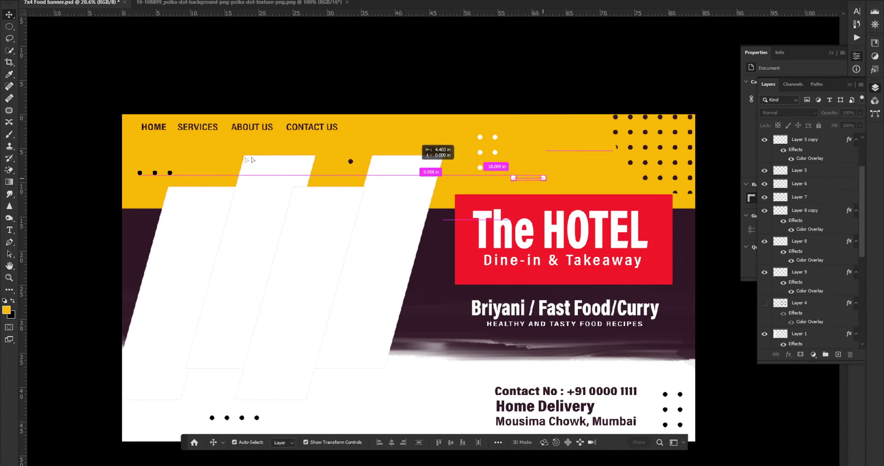
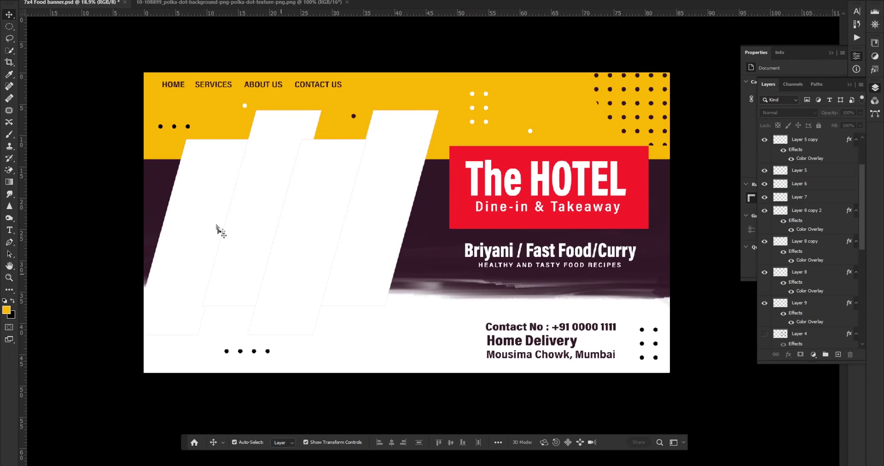
Step: With the leftmost white stripe selected, drop the hotel Av photo onto the banner
scroll(265, 332, "down", 1)
left_click(216, 200)
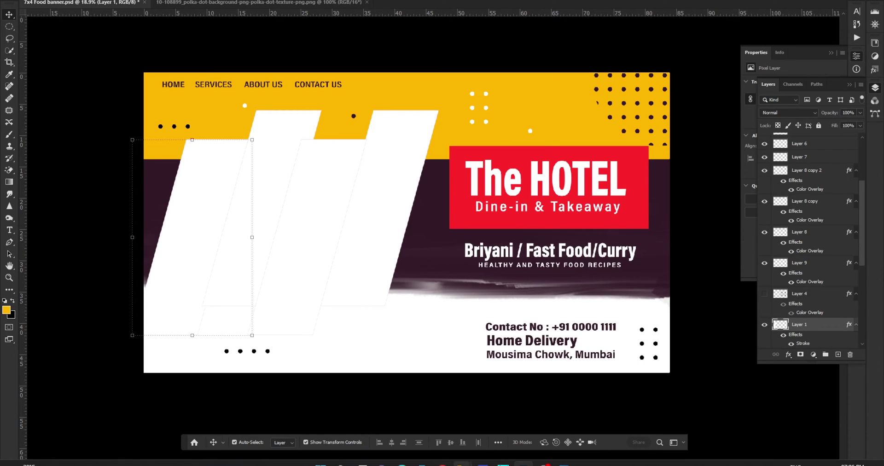
mouse_move(339, 460)
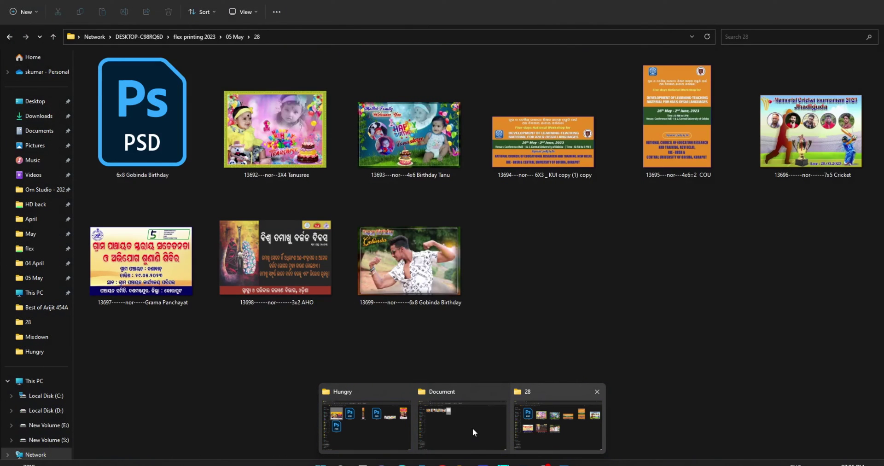
left_click(474, 432)
left_click_drag(103, 81, 539, 387)
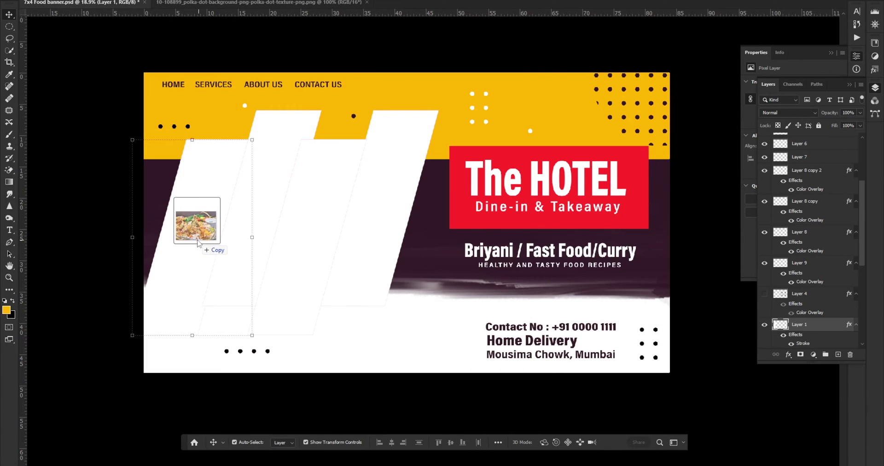
left_click_drag(539, 387, 219, 237)
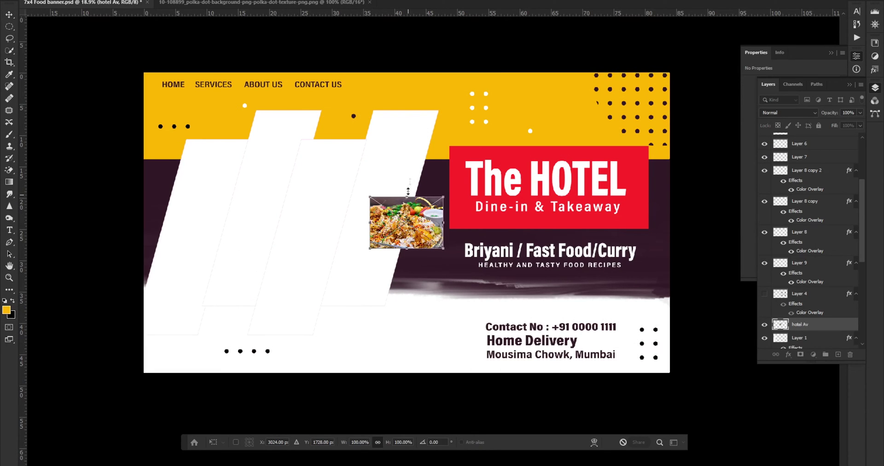
Step: Enlarge the biryani photo and clip it inside the leftmost stripe, positioned to fill it
mouse_move(441, 197)
left_mouse_down()
mouse_move(235, 272)
mouse_move(215, 228)
left_mouse_up()
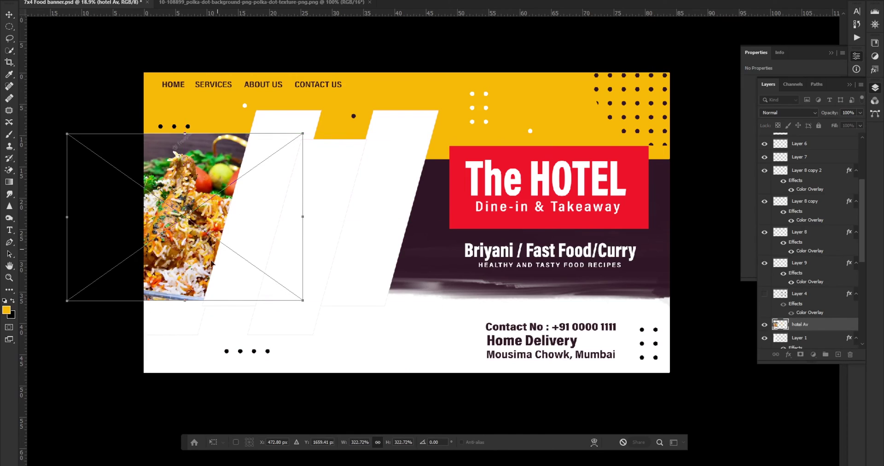
left_click_drag(183, 303, 184, 347)
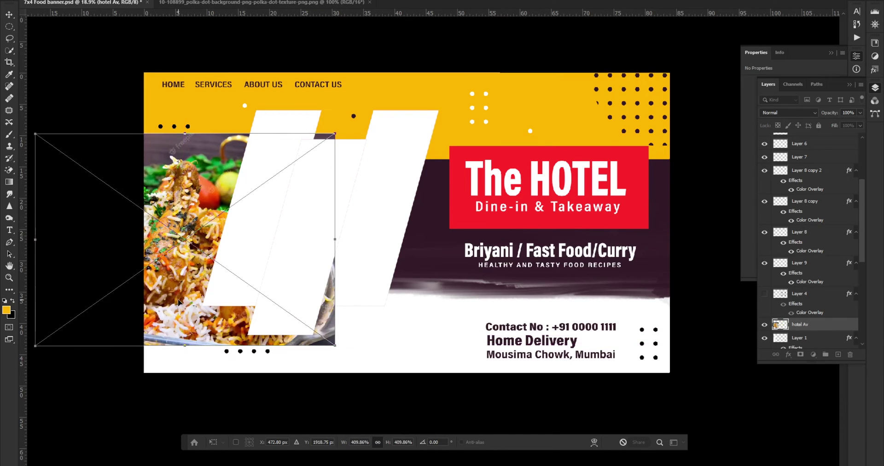
key("Return")
right_click(837, 328)
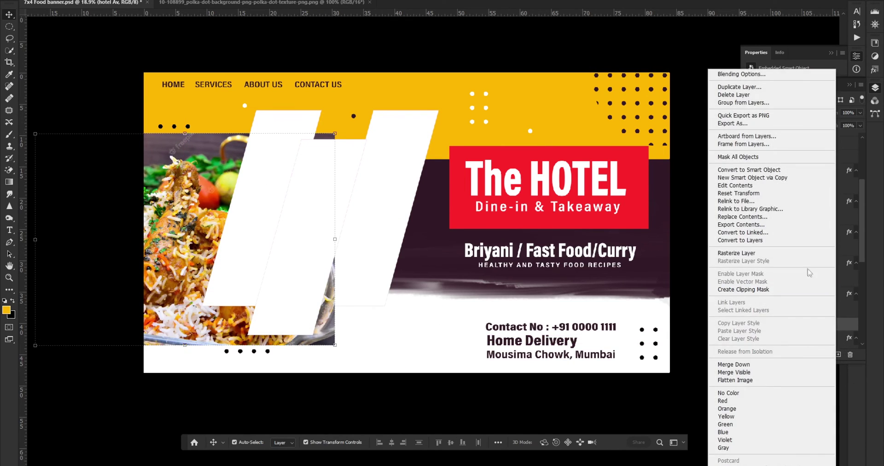
left_click(755, 289)
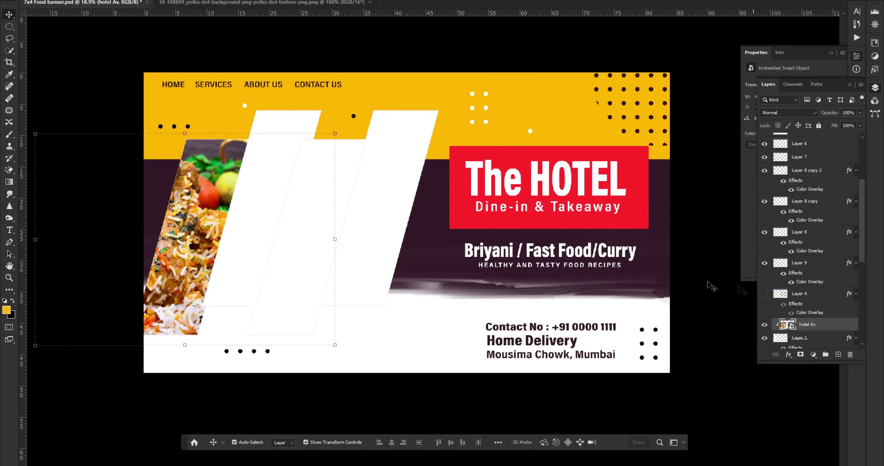
mouse_move(204, 232)
left_mouse_down()
mouse_move(221, 215)
mouse_move(217, 240)
left_mouse_up()
left_click(258, 208)
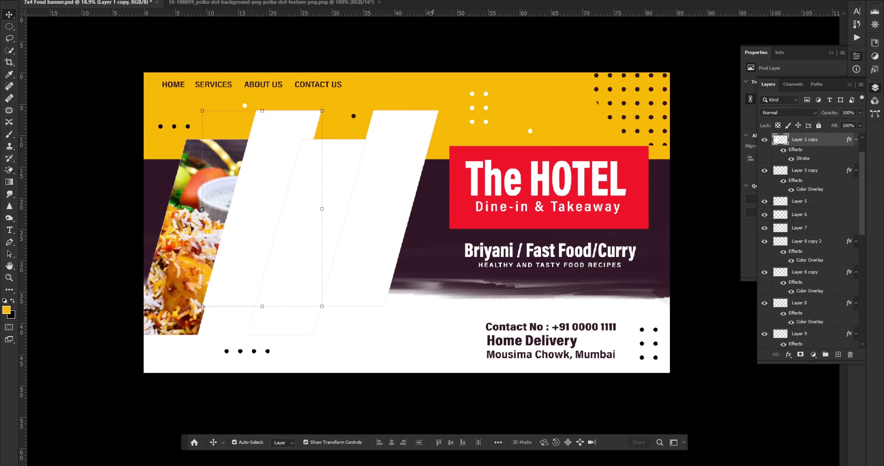
Step: Drop the hotel B photo onto the banner and enlarge it over the second stripe
mouse_move(461, 463)
left_click(479, 428)
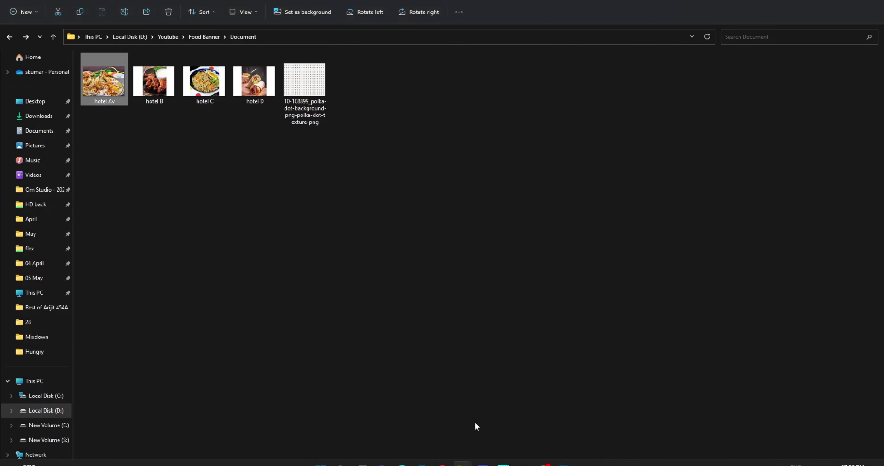
left_click_drag(163, 90, 386, 279)
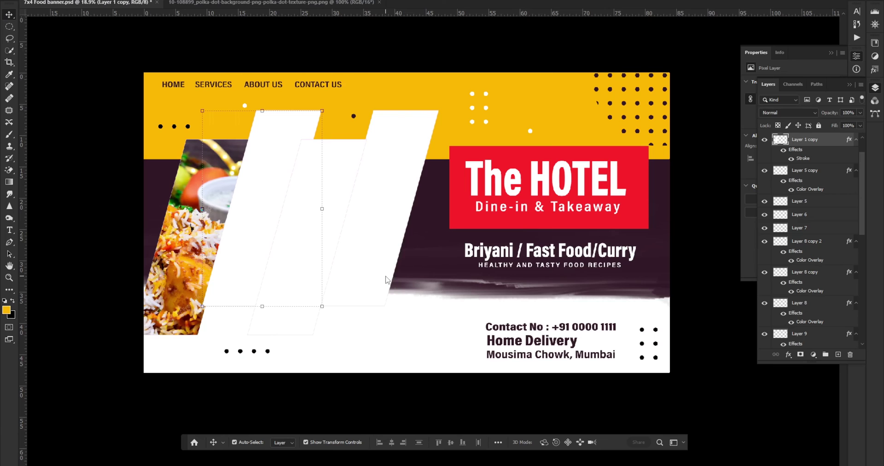
left_click_drag(386, 279, 246, 269)
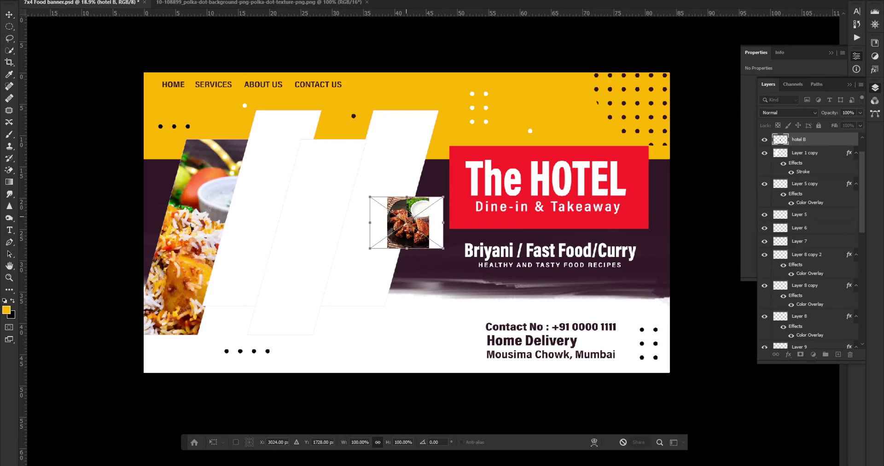
left_click_drag(369, 196, 214, 86)
left_click_drag(334, 120, 275, 138)
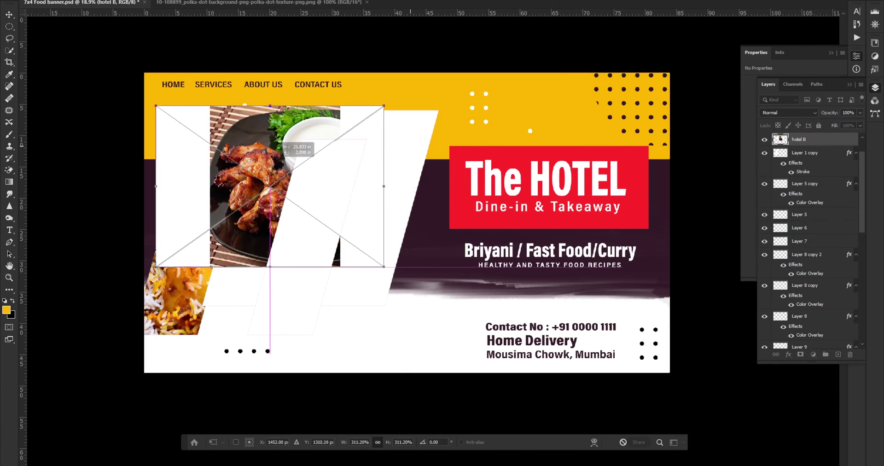
left_click_drag(269, 266, 269, 303)
left_click_drag(262, 319, 262, 324)
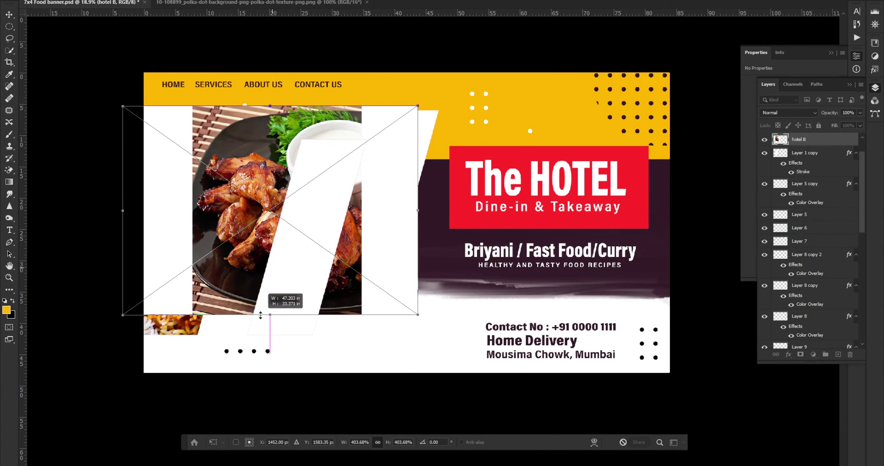
key("Return")
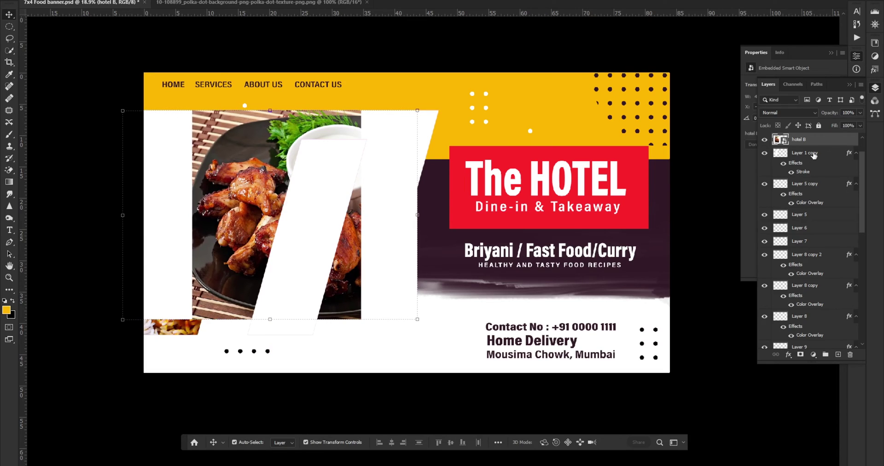
Step: Clip the grilled chicken photo to the second stripe and position it beside the biryani
left_click(827, 144, "alt")
left_click_drag(261, 227, 205, 243)
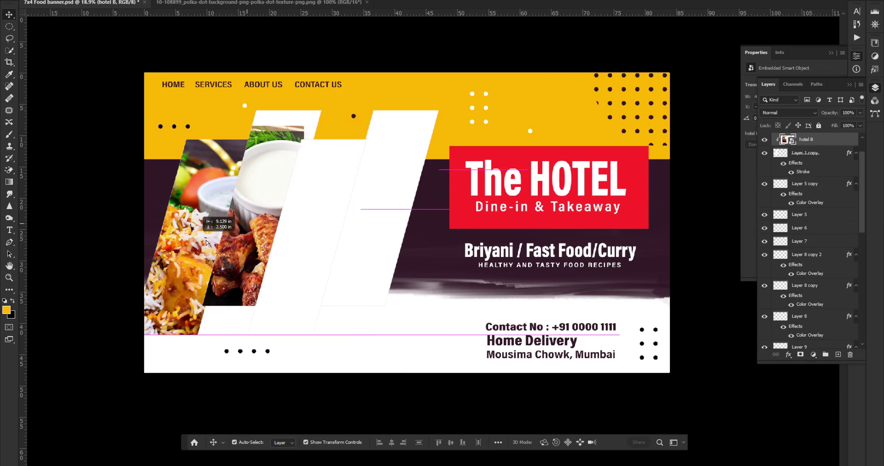
mouse_move(205, 242)
left_mouse_down()
mouse_move(261, 264)
mouse_move(265, 248)
left_mouse_up()
mouse_move(306, 227)
left_mouse_down()
mouse_move(373, 234)
mouse_move(399, 214)
left_mouse_up()
key("Escape")
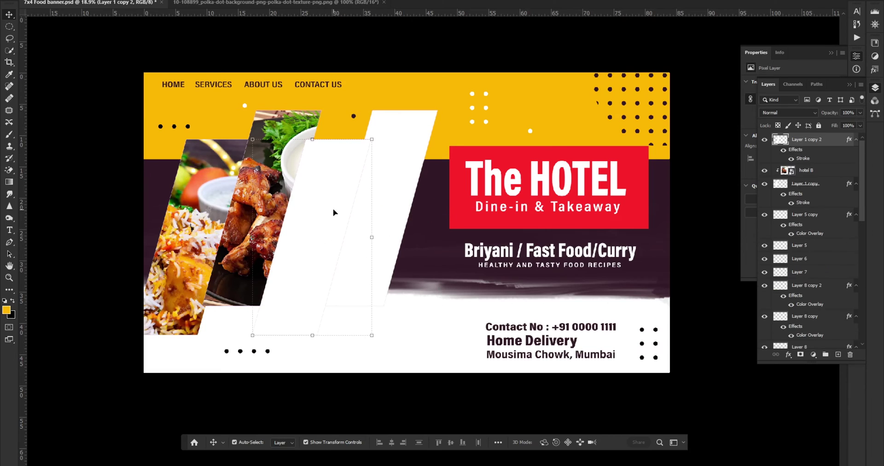
Step: Place the hotel C noodle photo, clip it to the third stripe, and stretch it taller
left_click(447, 414)
mouse_move(205, 80)
left_mouse_down()
mouse_move(547, 452)
mouse_move(391, 212)
left_mouse_up()
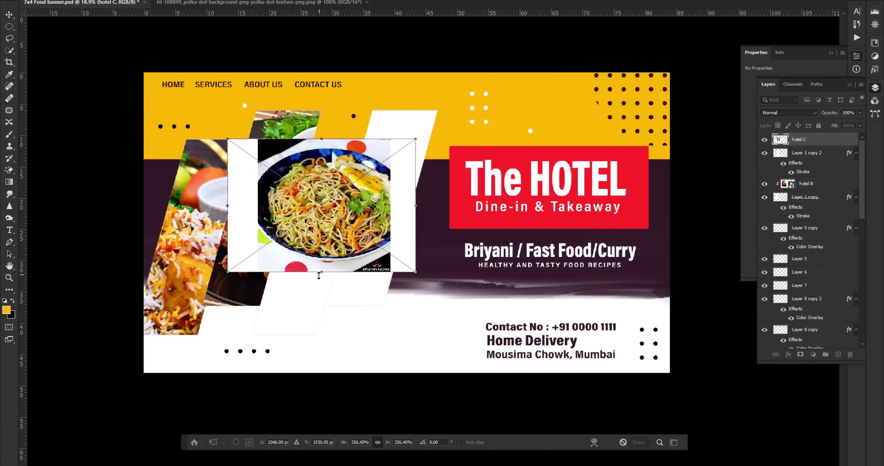
left_click_drag(318, 275, 312, 344)
key("Return")
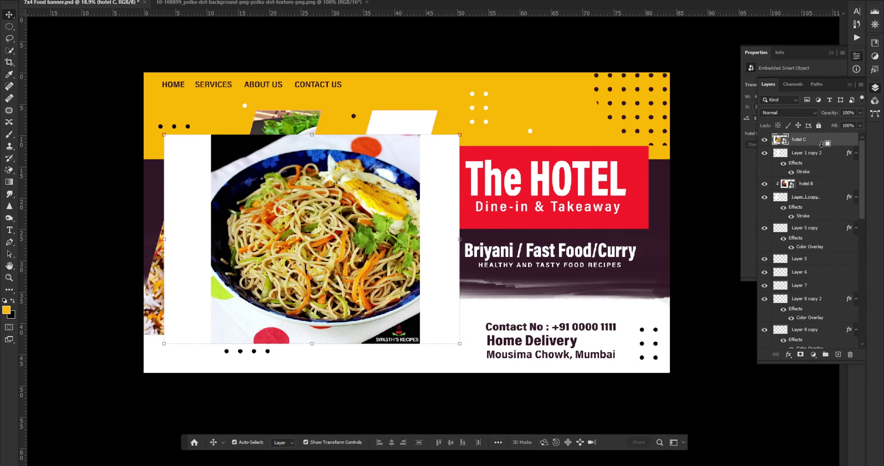
left_click(822, 145, "alt")
key("ctrl+t")
left_click_drag(312, 135, 312, 111)
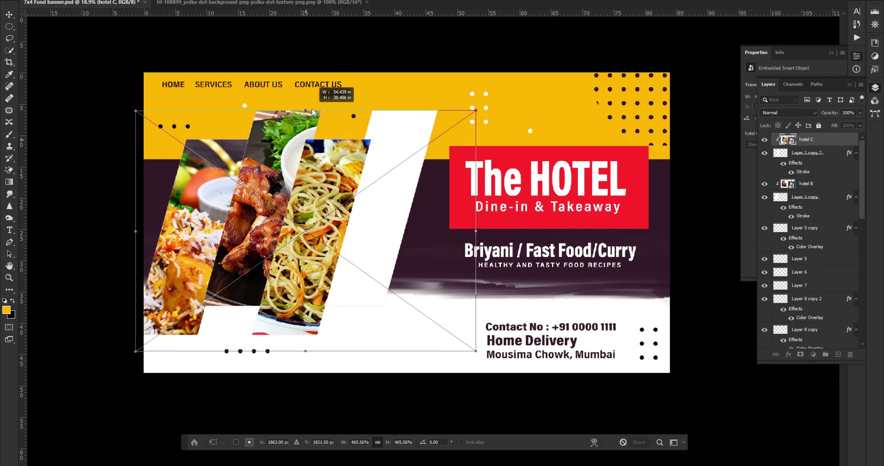
left_click_drag(305, 350, 305, 368)
key("Return")
Step: Place the hotel D wrap photo and clip it inside the fourth stripe
left_click(379, 235)
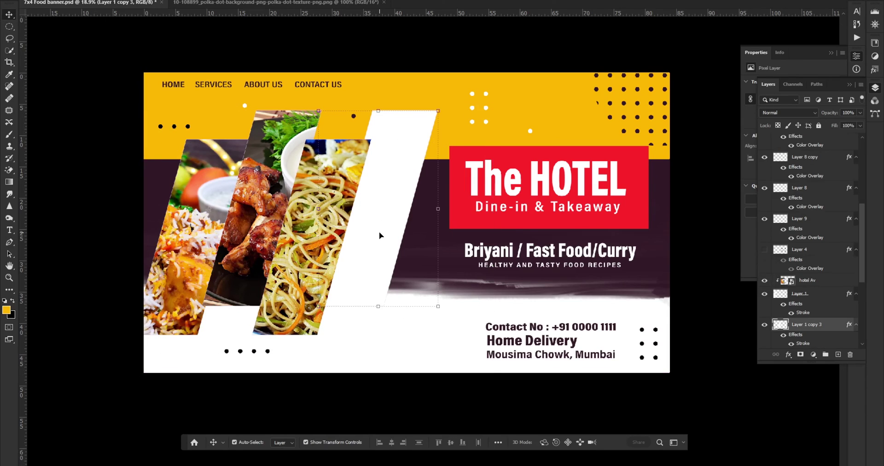
left_click_drag(378, 235, 382, 235)
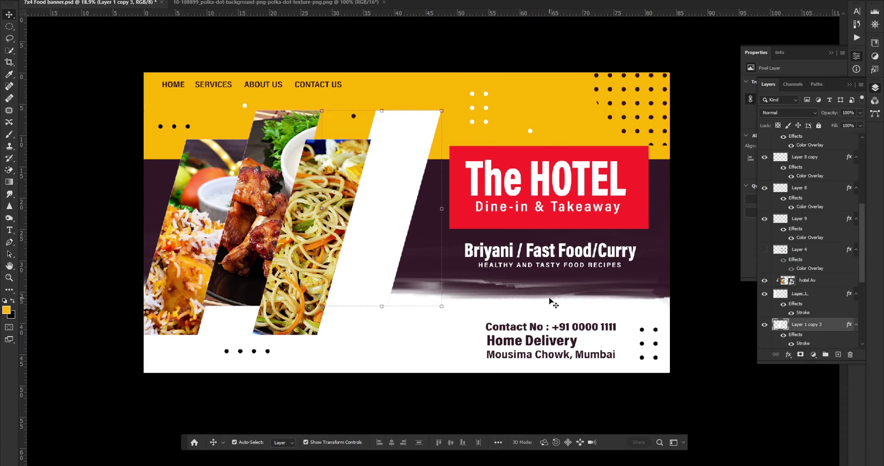
key("alt+Tab")
left_click_drag(253, 83, 407, 222)
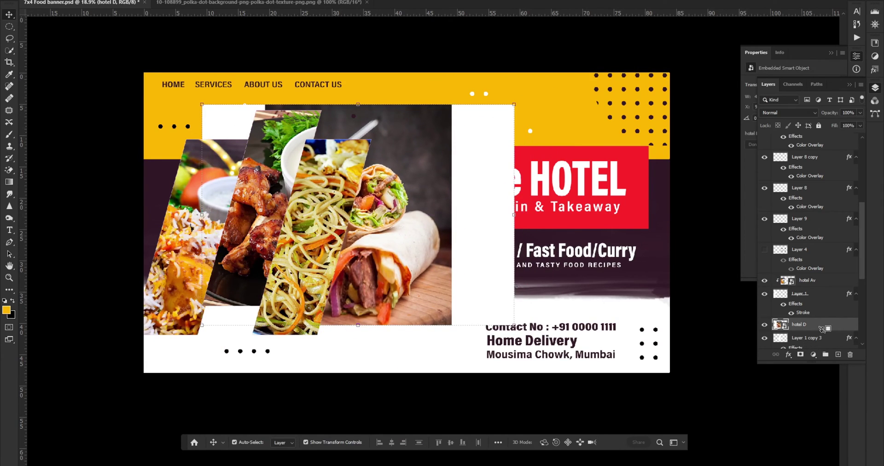
left_click(823, 328, "alt")
left_click_drag(370, 225, 374, 208)
key("ctrl+t")
left_click(138, 237)
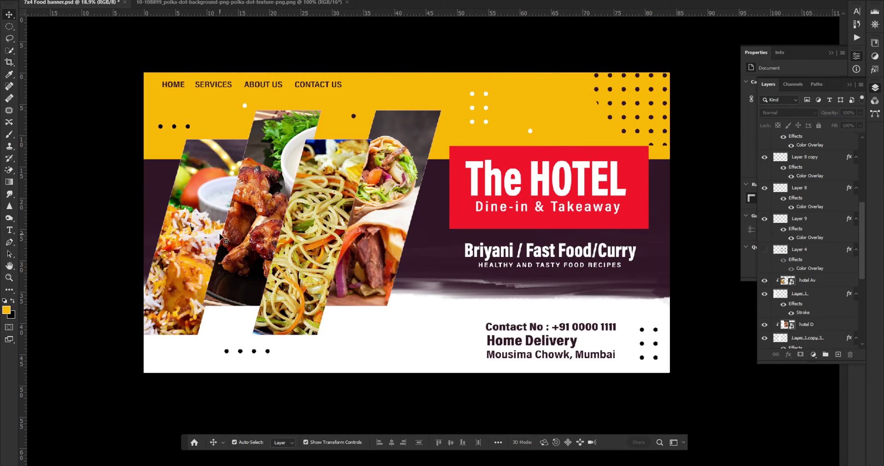
scroll(219, 235, "down", 3)
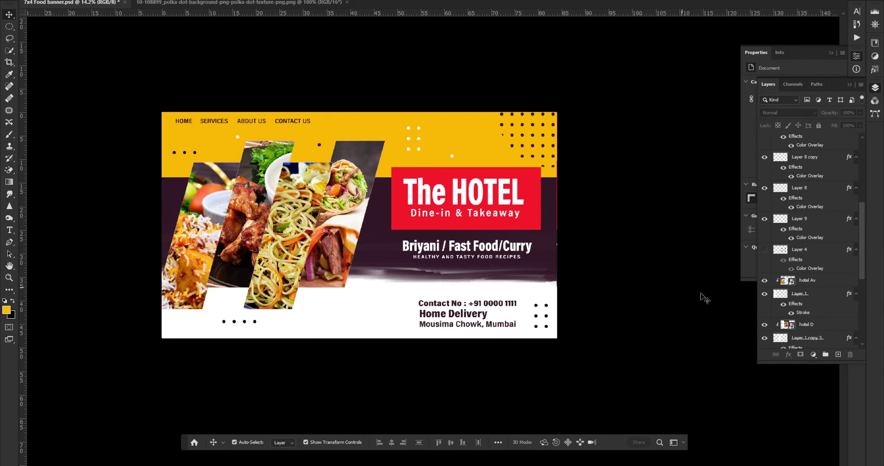
Step: Give Layer 1 a drop shadow with 64° angle, 34 px distance and 111 px size
left_click(824, 280)
left_click(835, 297)
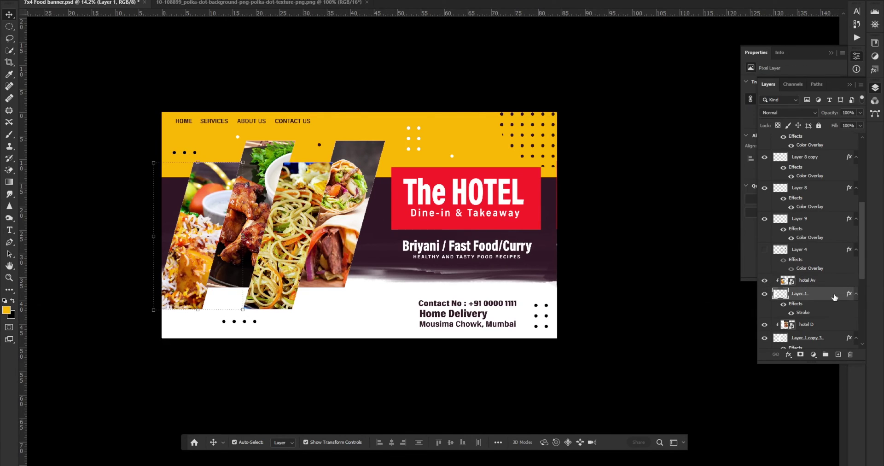
double_click(832, 298)
left_click(532, 321)
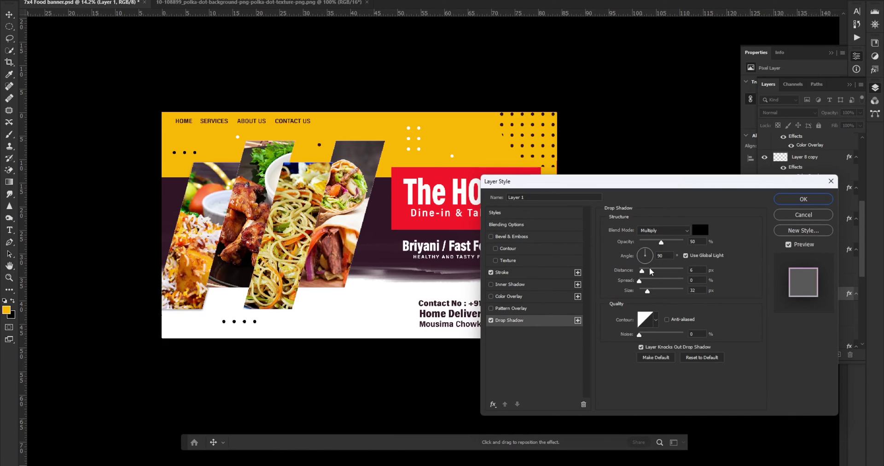
left_click(646, 253)
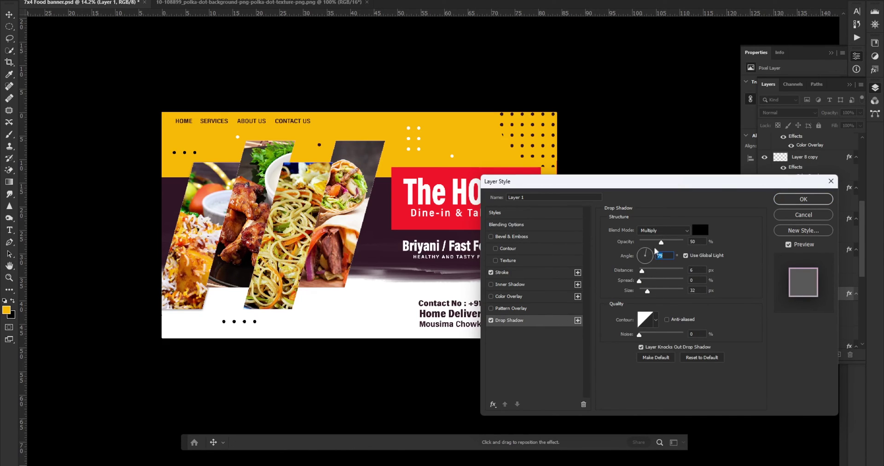
left_click_drag(647, 291, 655, 292)
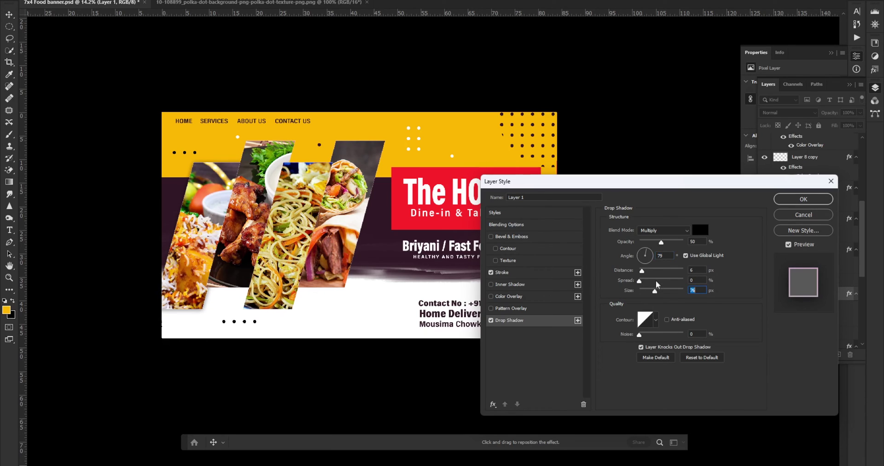
left_click_drag(641, 271, 640, 271)
left_click_drag(641, 272, 649, 273)
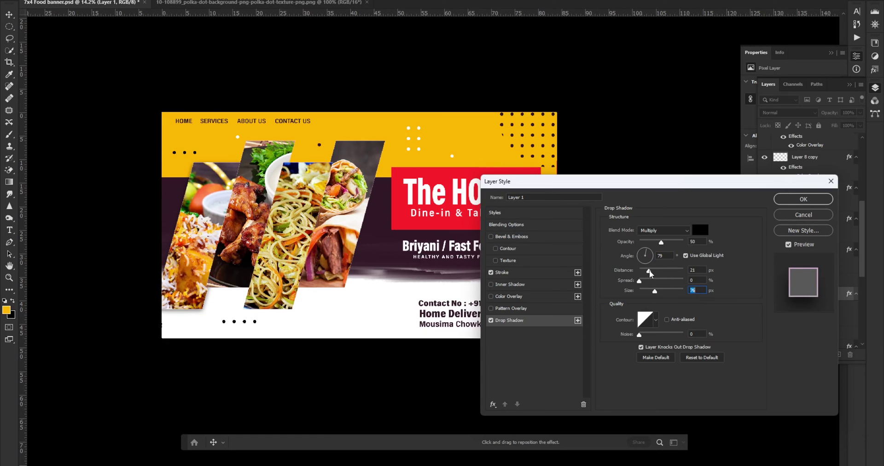
left_click(648, 252)
left_click_drag(648, 270, 658, 292)
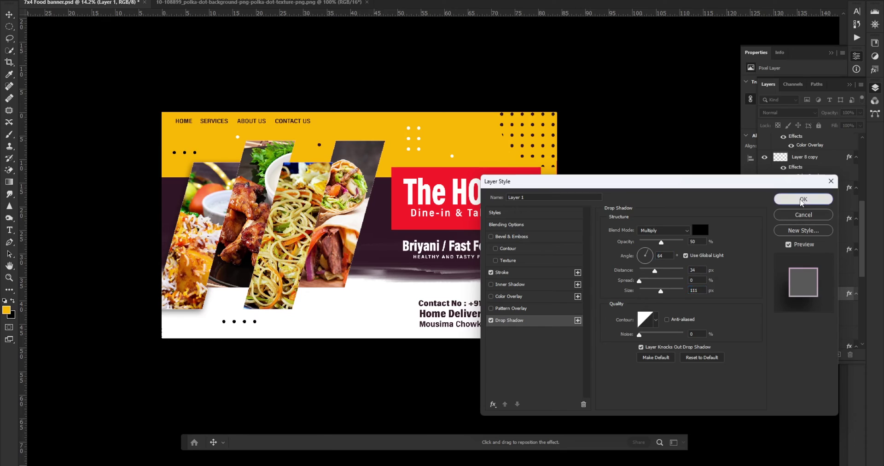
left_click(803, 199)
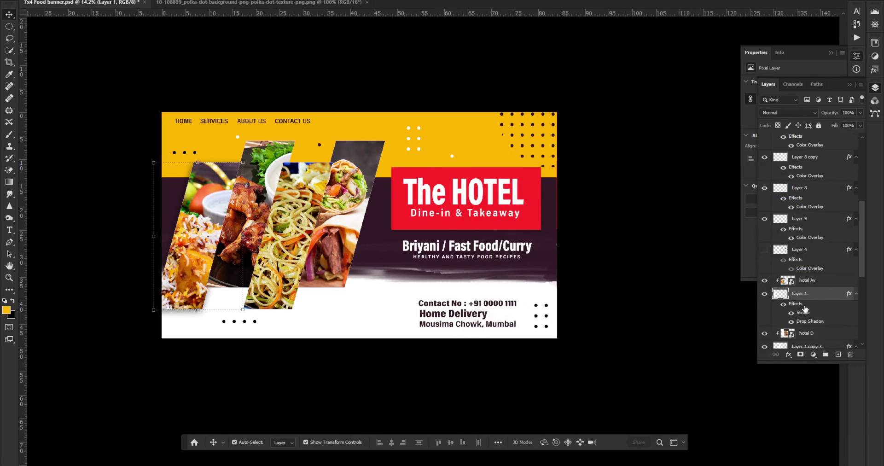
Step: Copy Layer 1's stroke and shadow style and paste it onto Layer 1 copy 3
right_click(804, 309)
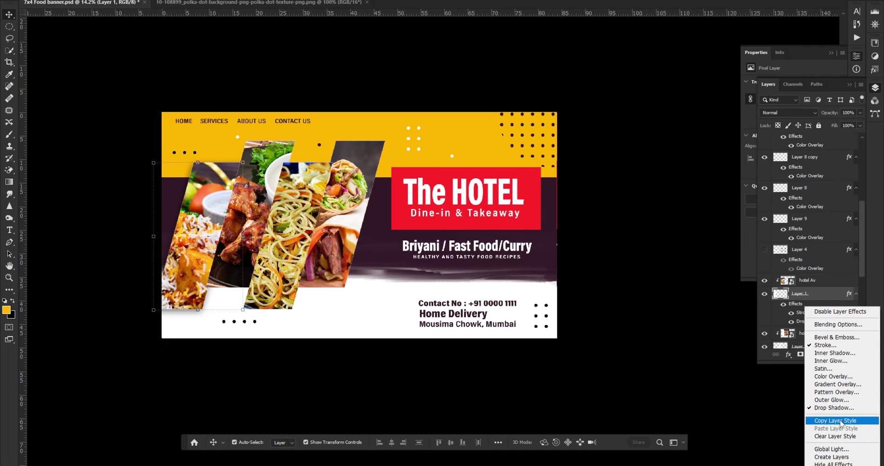
left_click(834, 420)
scroll(800, 332, "down", 2)
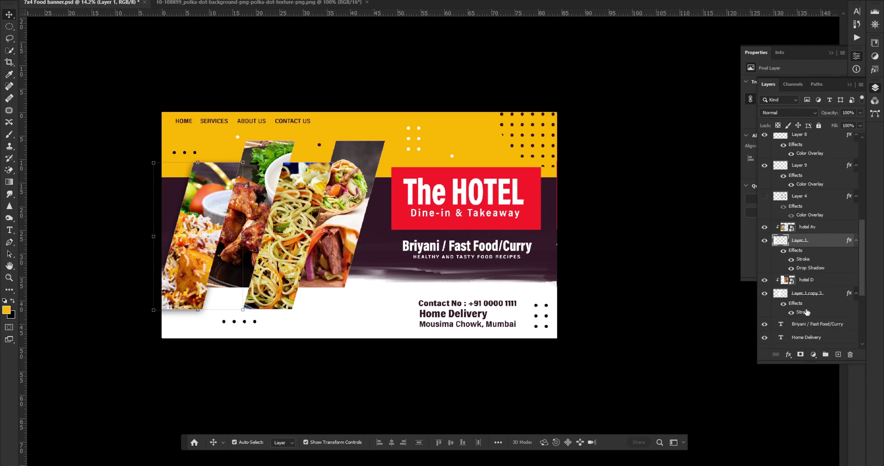
left_click(826, 295)
right_click(826, 295)
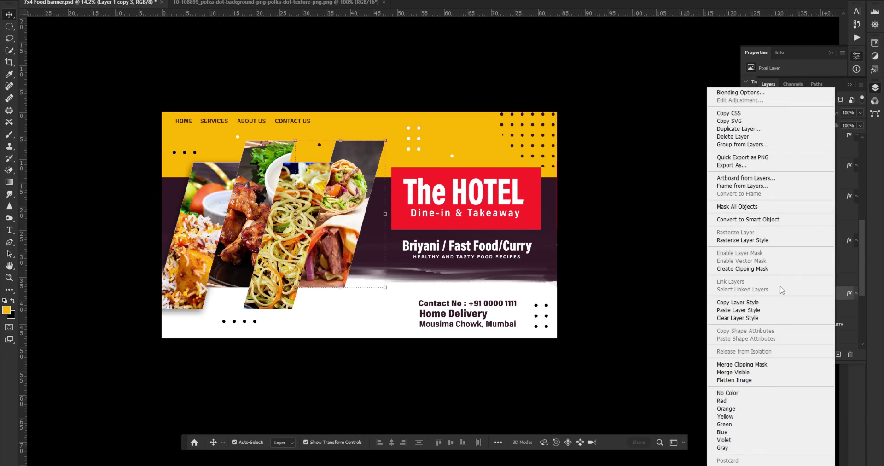
left_click(736, 310)
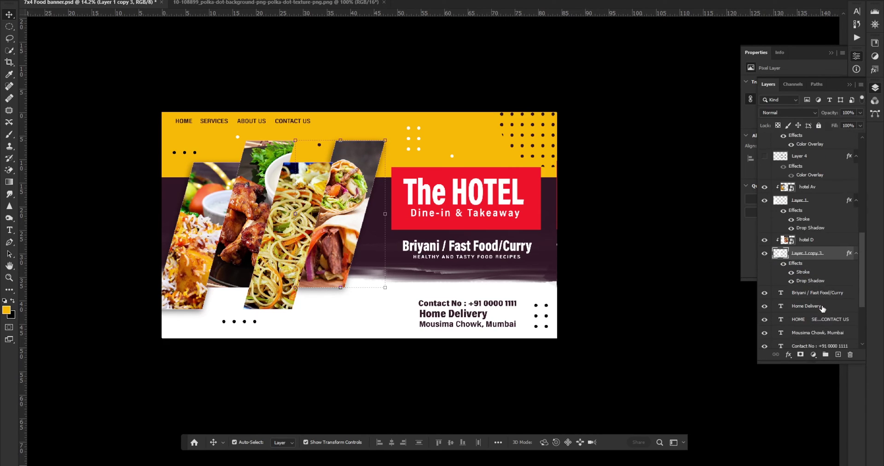
Step: Paste the copied layer style onto Layer 1 copy
scroll(810, 298, "up", 2)
scroll(810, 298, "up", 3)
scroll(810, 298, "up", 3)
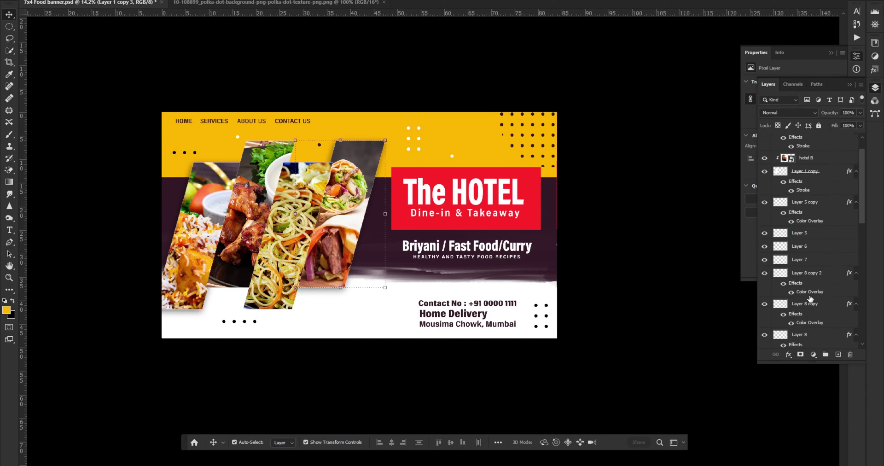
scroll(810, 299, "up", 2)
left_click(834, 197)
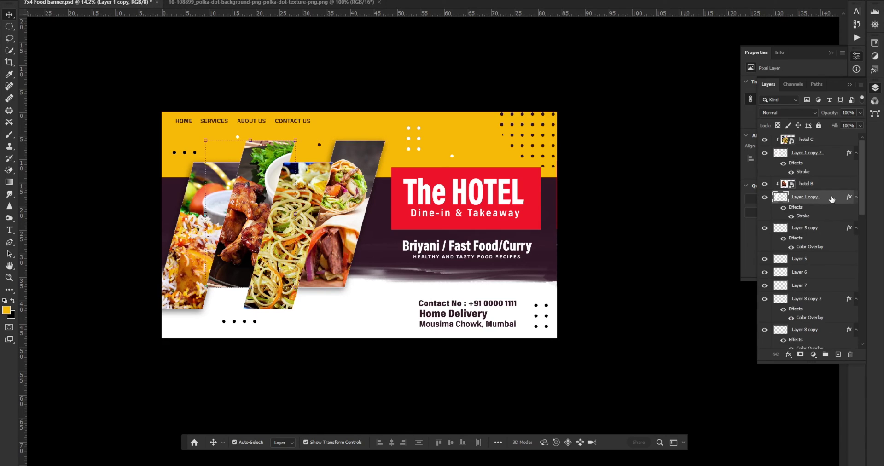
right_click(828, 200)
left_click(739, 310)
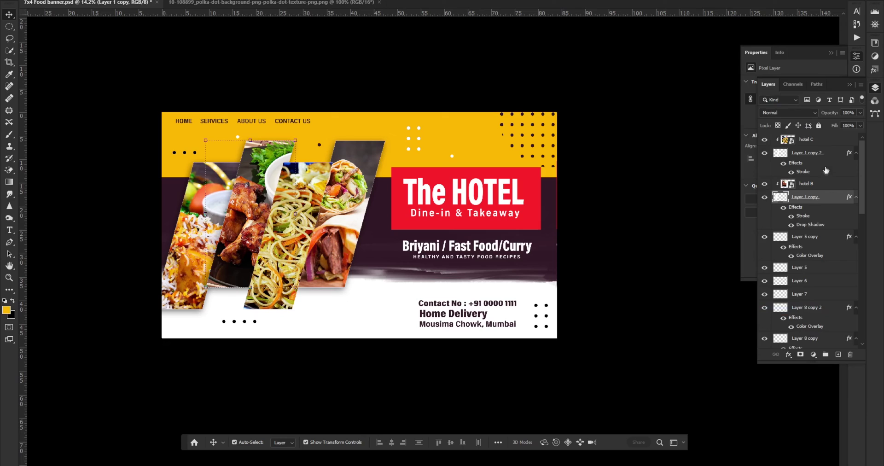
Step: Paste the copied layer style onto Layer 1 copy 2, then deselect all layers
left_click(831, 156)
right_click(831, 156)
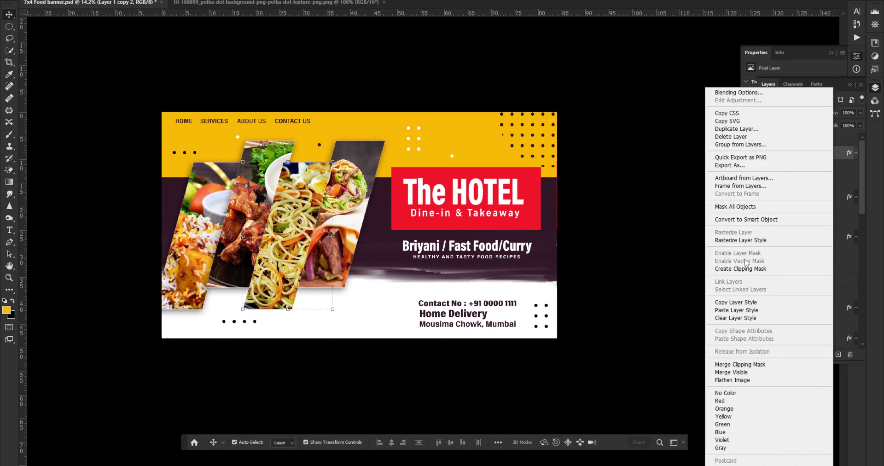
left_click(741, 311)
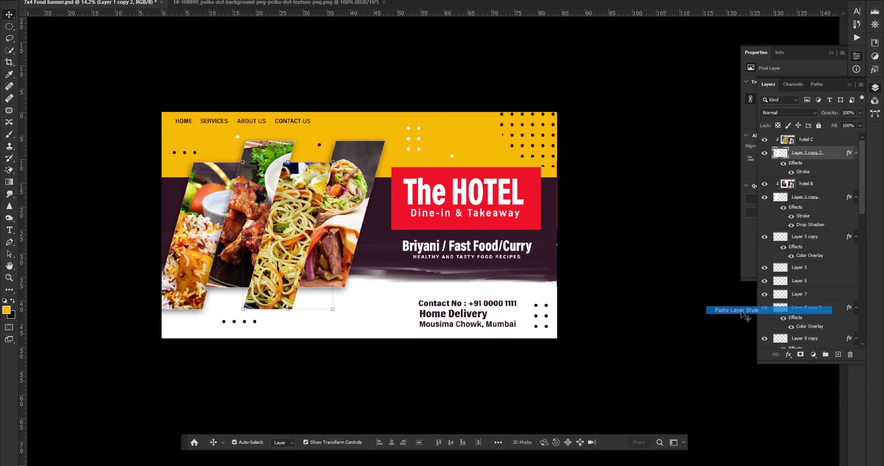
left_click(672, 296)
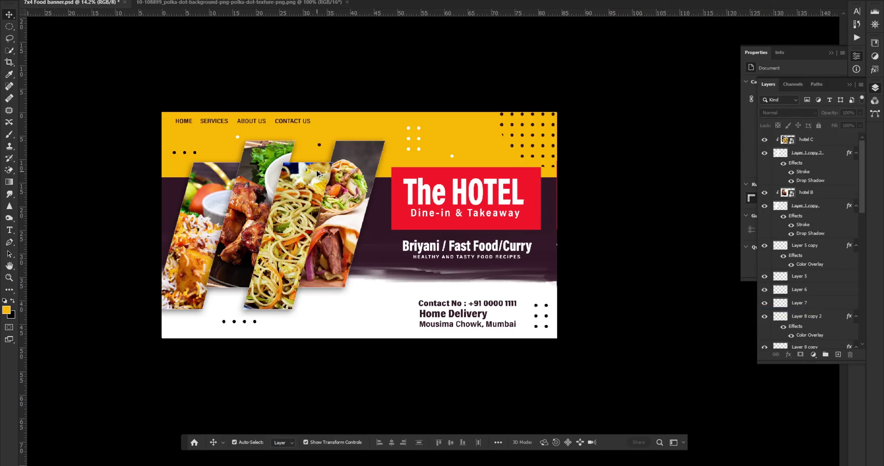
scroll(317, 173, "up", 2)
scroll(317, 173, "up", 1)
scroll(322, 172, "up", 2)
scroll(329, 171, "up", 2)
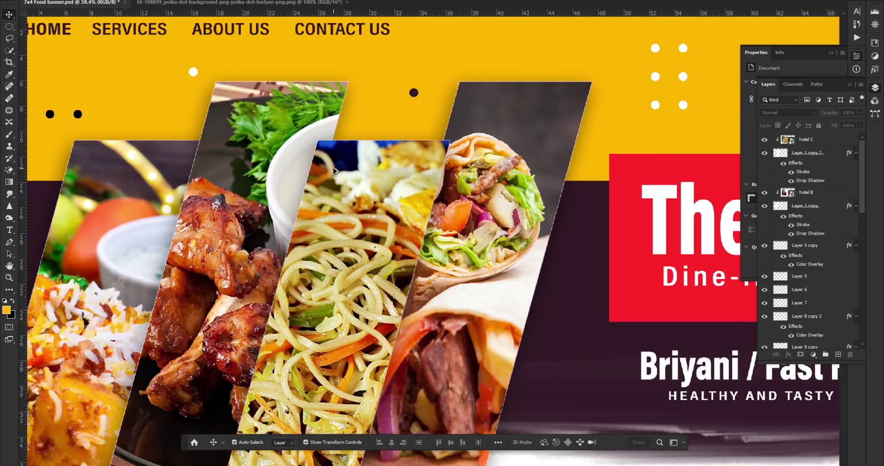
scroll(334, 170, "down", 3)
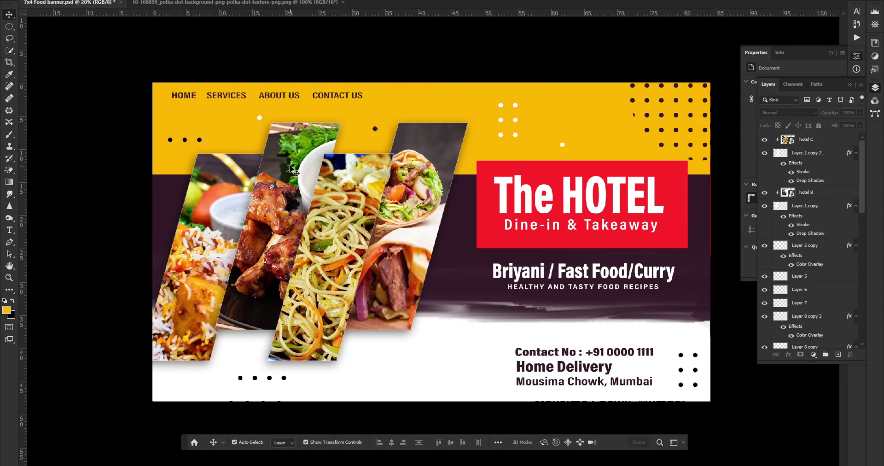
left_click(426, 205)
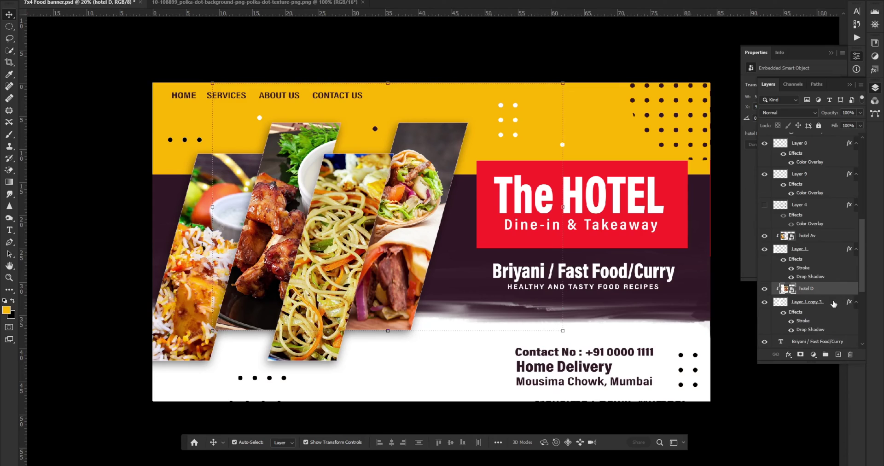
Step: Move hotel D with Layer 1 copy 3, and link hotel C with Layer 1 copy 2, nudging both right
left_click(834, 304, "shift")
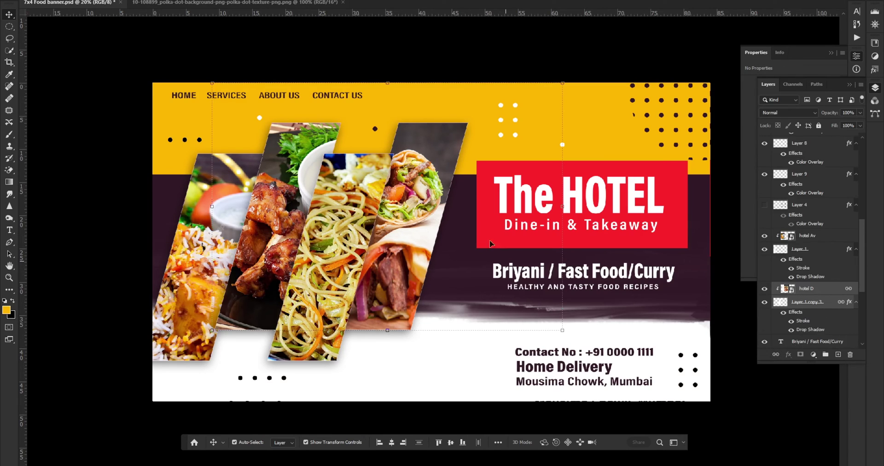
left_click_drag(425, 214, 428, 214)
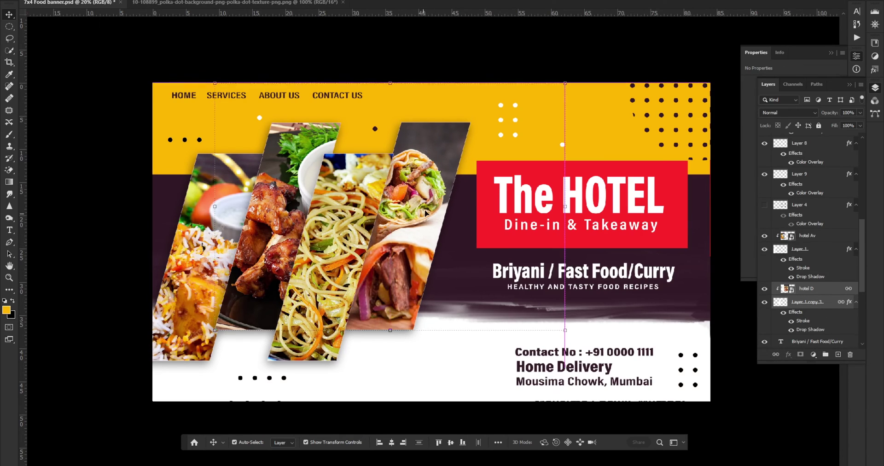
left_click(352, 210)
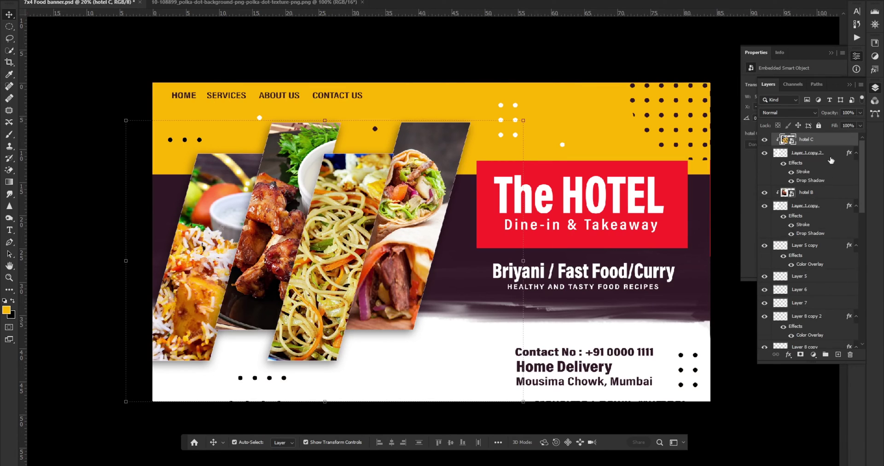
left_click(830, 156, "shift")
left_click(777, 355)
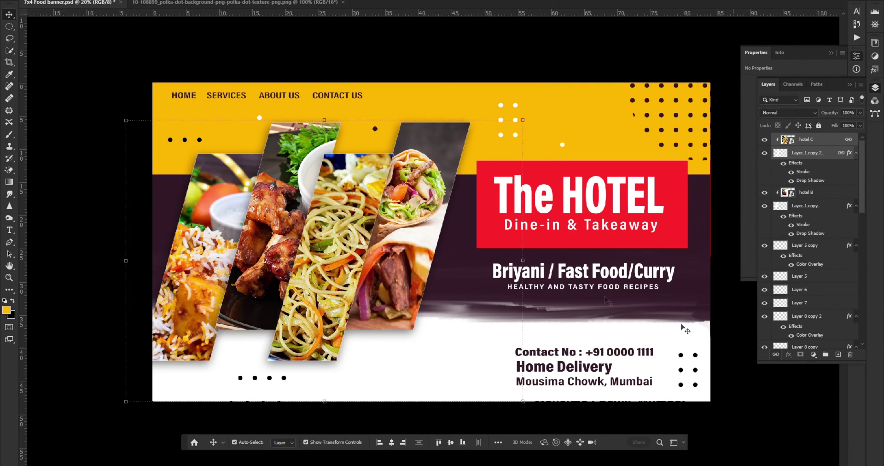
left_click_drag(350, 212, 354, 213)
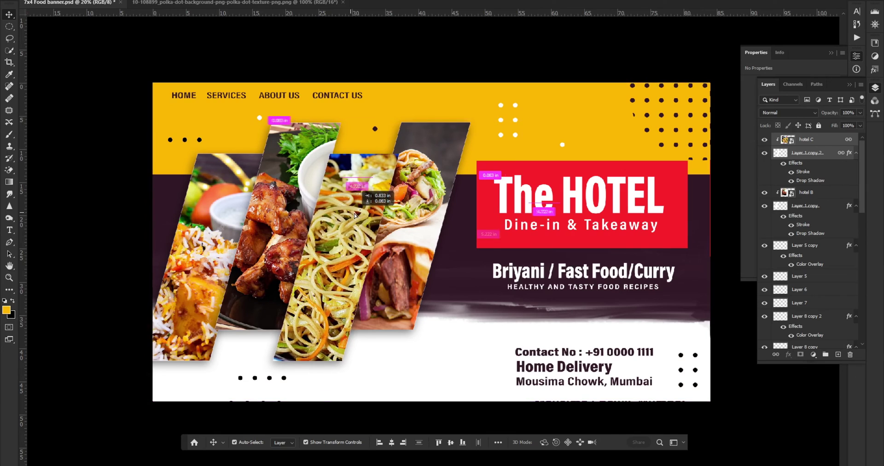
scroll(368, 212, "down", 3)
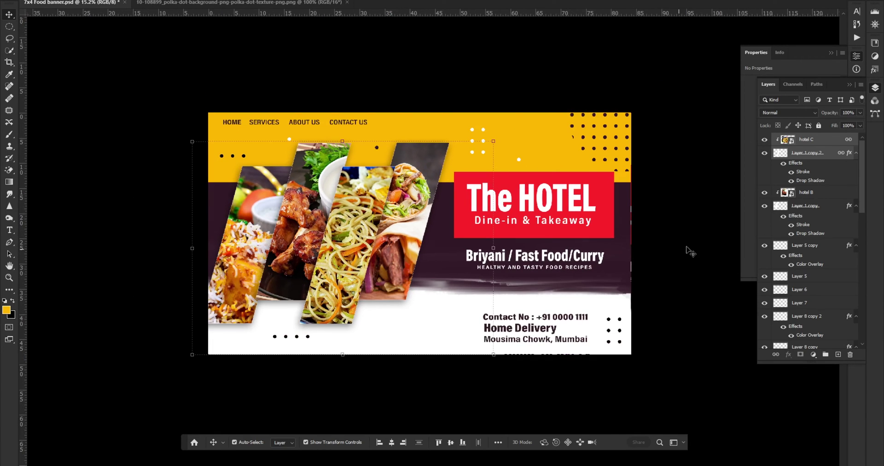
left_click(688, 252)
scroll(553, 263, "up", 1)
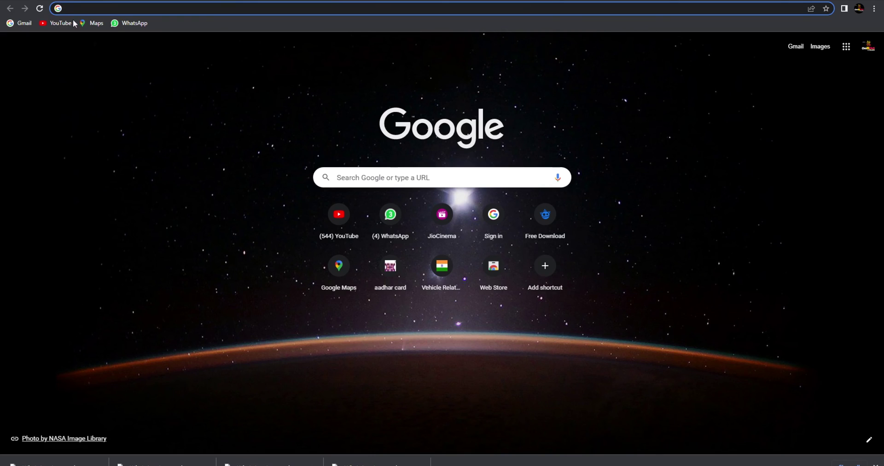
Step: Open Google Maps and zoom in near Anganwadi chulhadarho in Odisha
left_click(96, 23)
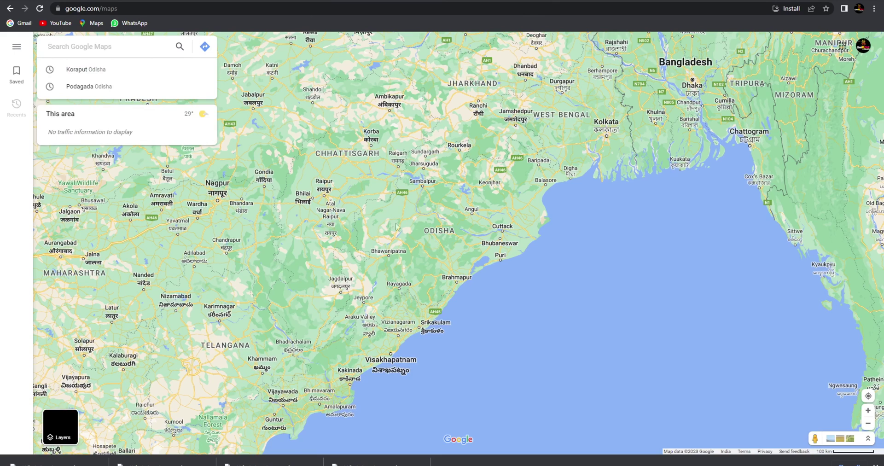
scroll(386, 224, "up", 3)
scroll(387, 224, "up", 3)
scroll(317, 229, "up", 3)
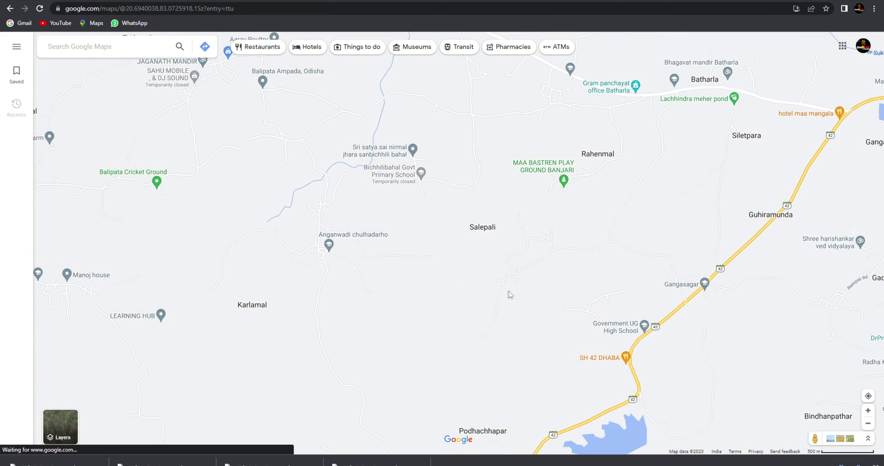
scroll(328, 258, "up", 2)
scroll(319, 247, "up", 3)
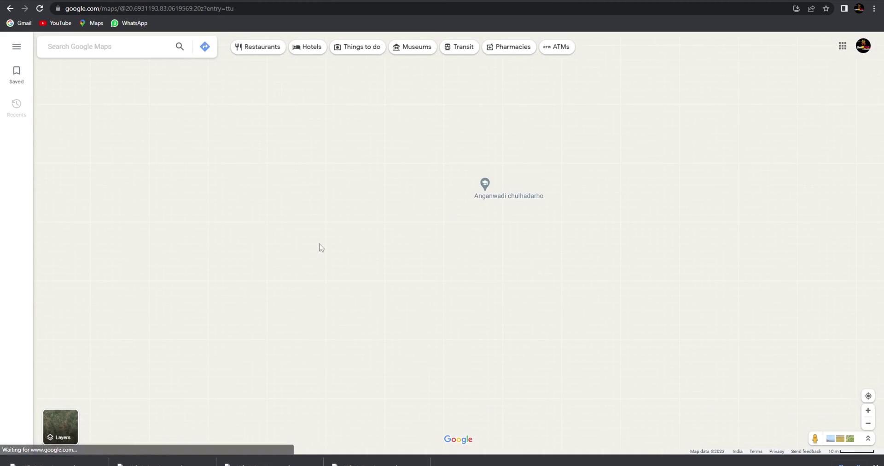
Step: Pan the map over the village road junctions and check the spot's coordinates
left_click_drag(303, 205, 584, 355)
left_click_drag(465, 263, 519, 338)
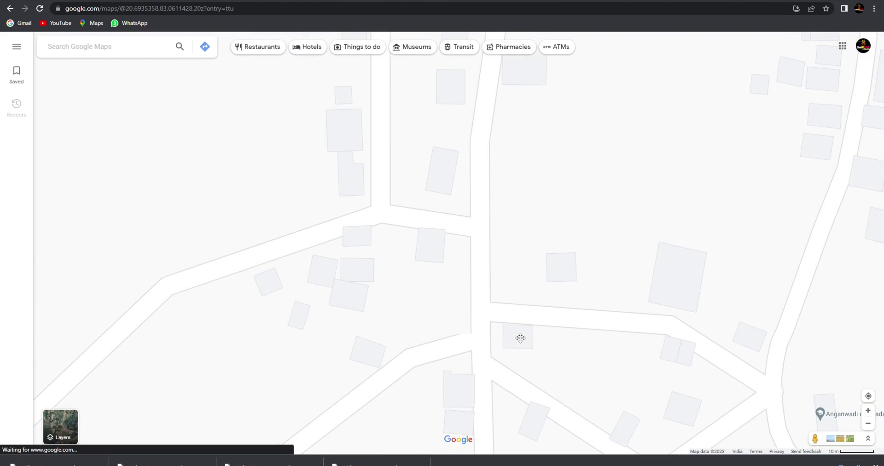
scroll(424, 276, "down", 2)
left_click_drag(397, 259, 428, 339)
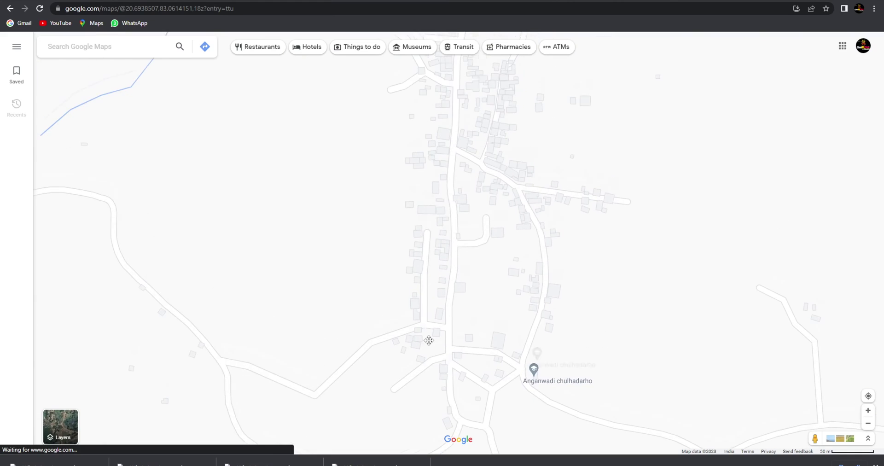
scroll(483, 175, "up", 2)
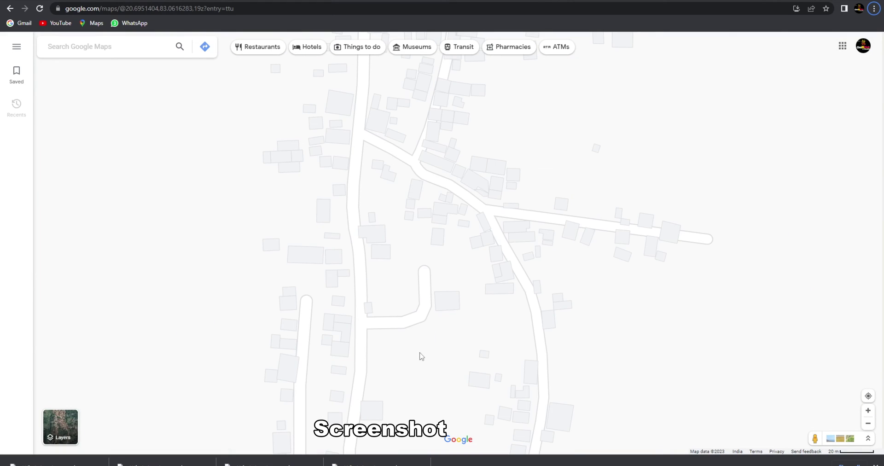
right_click(438, 283)
left_click(379, 220)
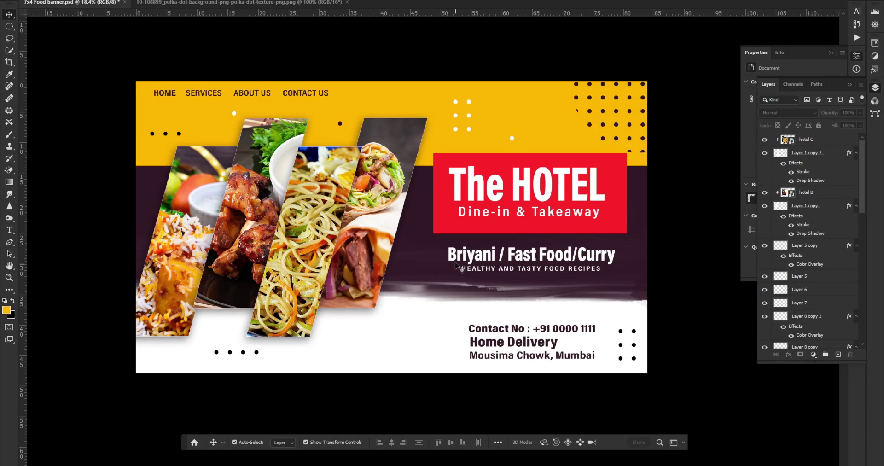
Step: Paste the Maps screenshot onto the banner, enlarged and tilted
key("ctrl+v")
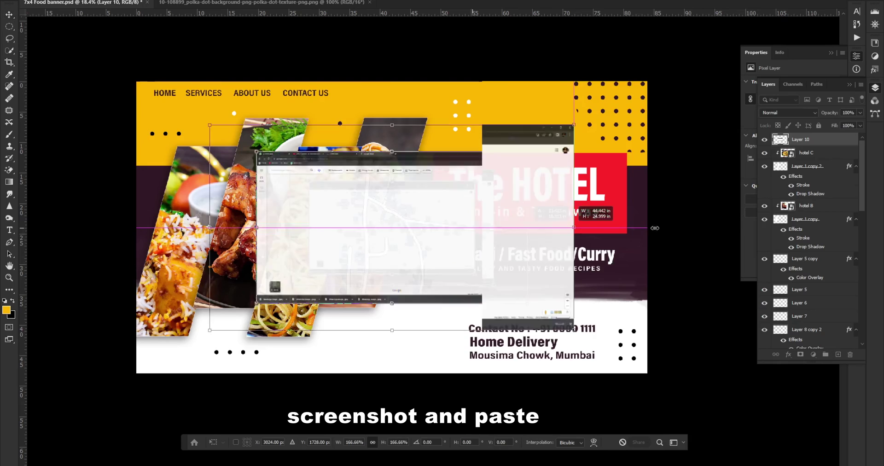
mouse_move(471, 229)
left_mouse_down()
mouse_move(475, 356)
mouse_move(460, 366)
left_mouse_up()
key("Return")
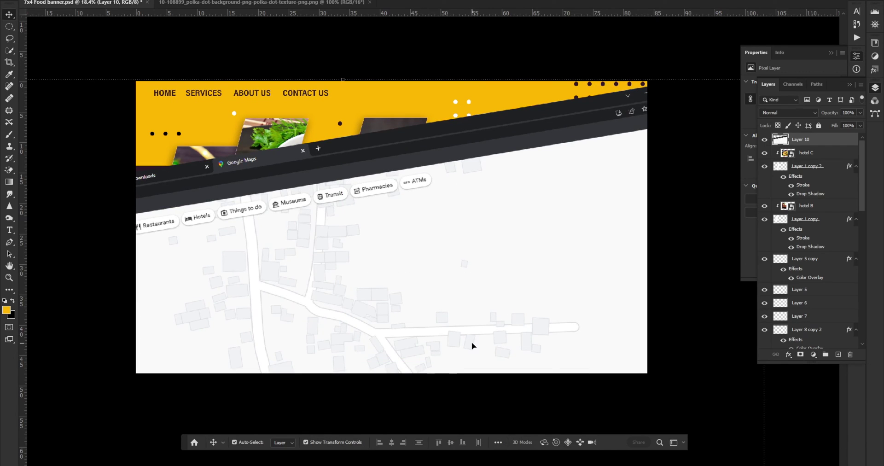
Step: Copy the screenshot's lower map area to Layer 11 and delete the full screenshot layer
key("m")
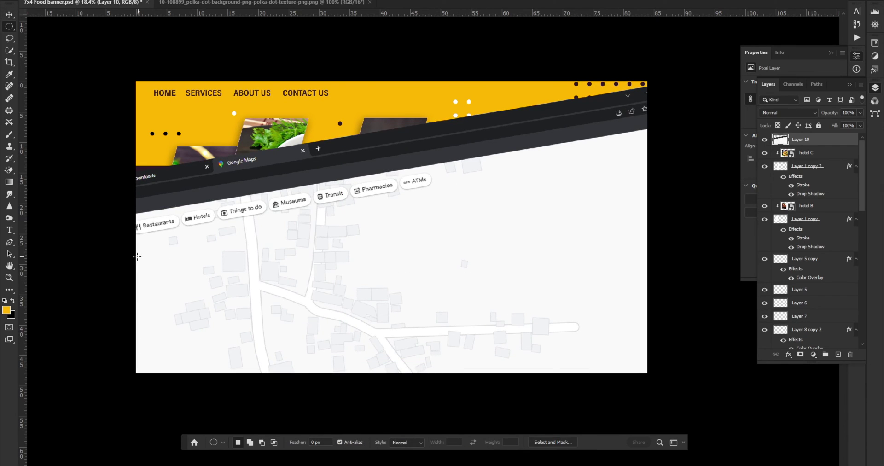
left_click_drag(132, 249, 552, 400)
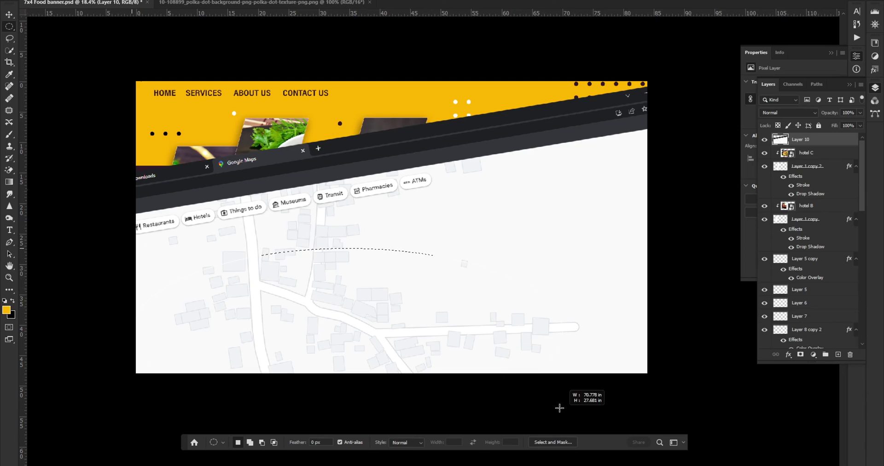
key("ctrl+d")
right_click(8, 29)
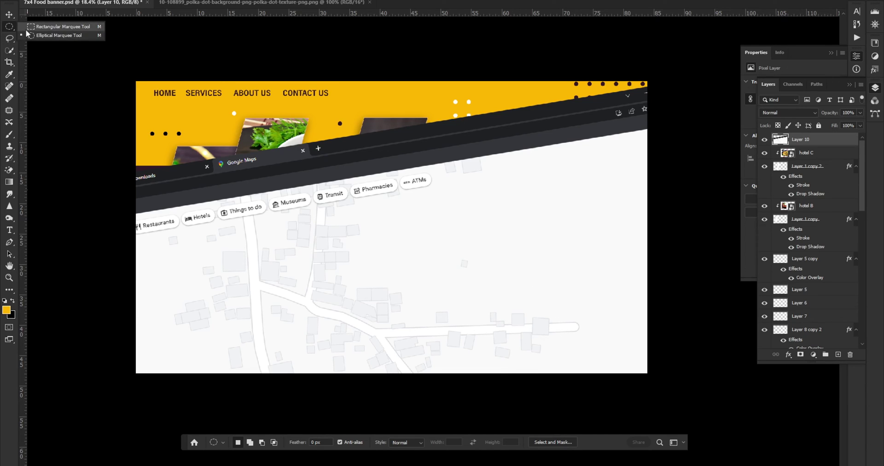
left_click(46, 26)
left_click_drag(128, 248, 699, 431)
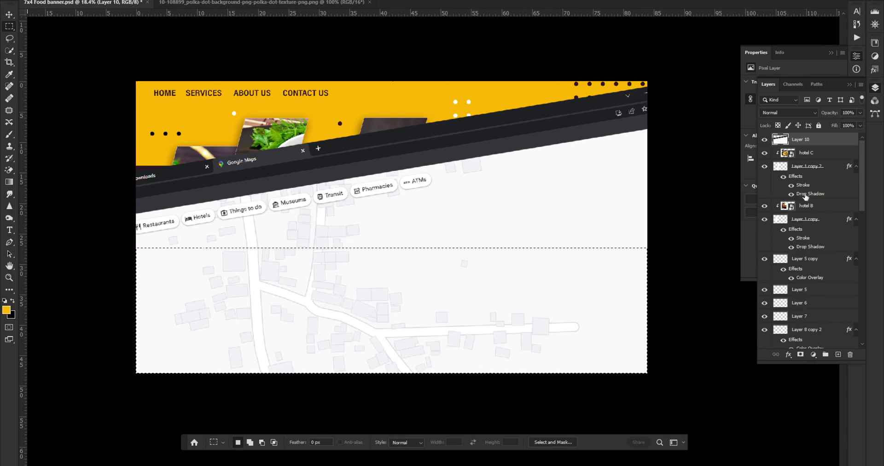
key("ctrl+j")
key("v")
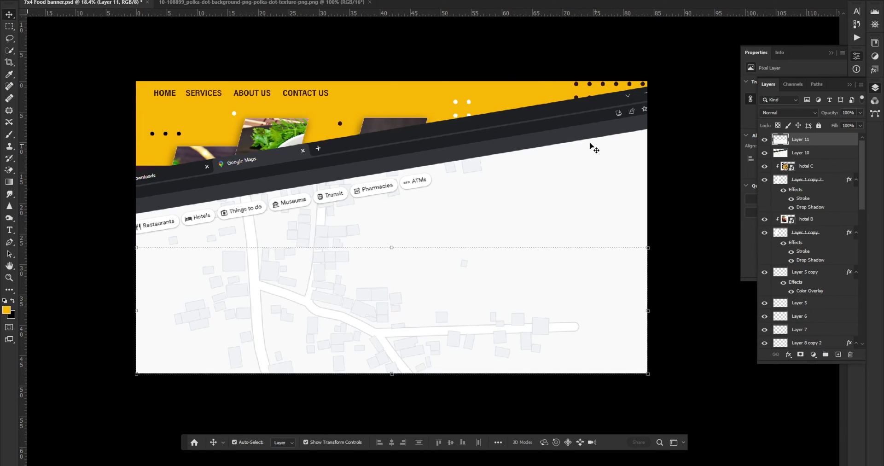
left_click(590, 139)
key("Delete")
left_click(565, 291)
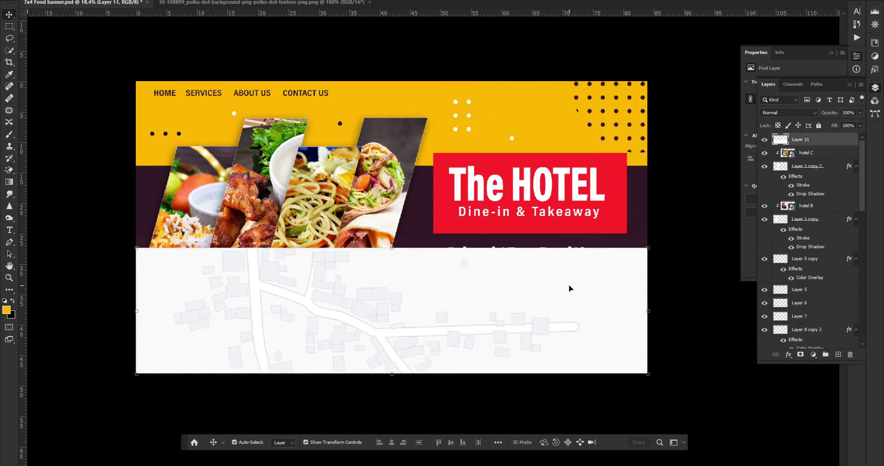
Step: Drag Layer 11 down to sit directly above the Background layer
left_click_drag(833, 139, 833, 429)
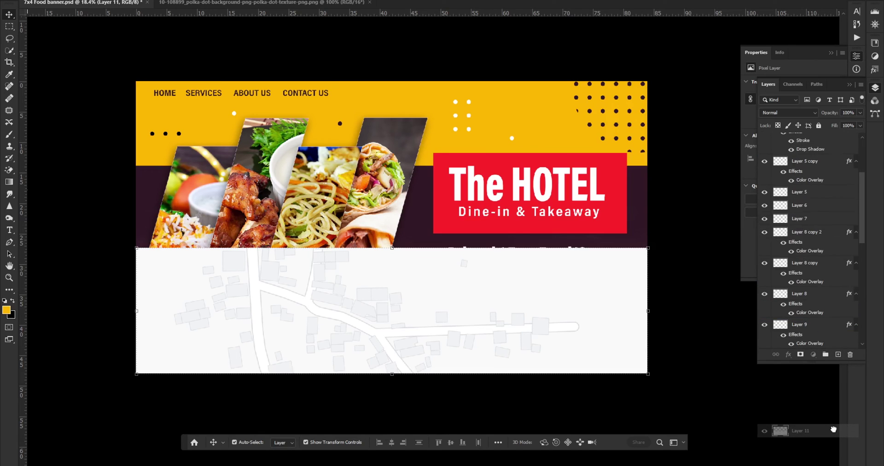
left_click_drag(833, 429, 824, 335)
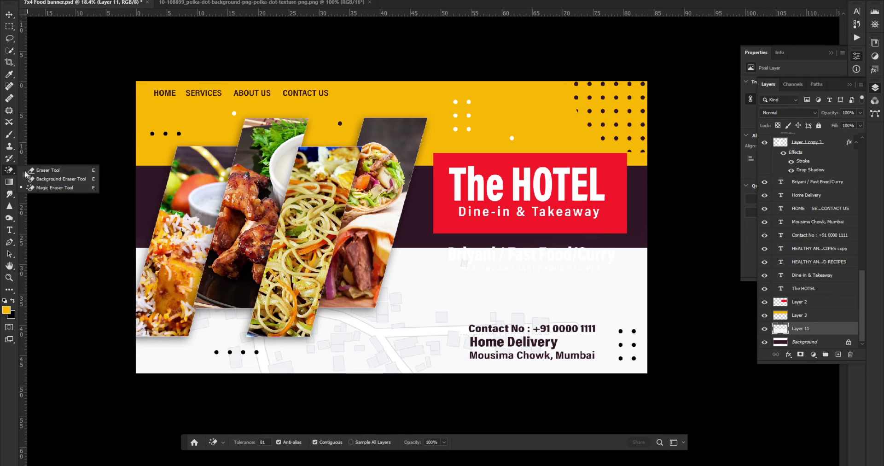
Step: Set up the Eraser with a soft round brush of about 491 px
left_click_drag(10, 172, 35, 170)
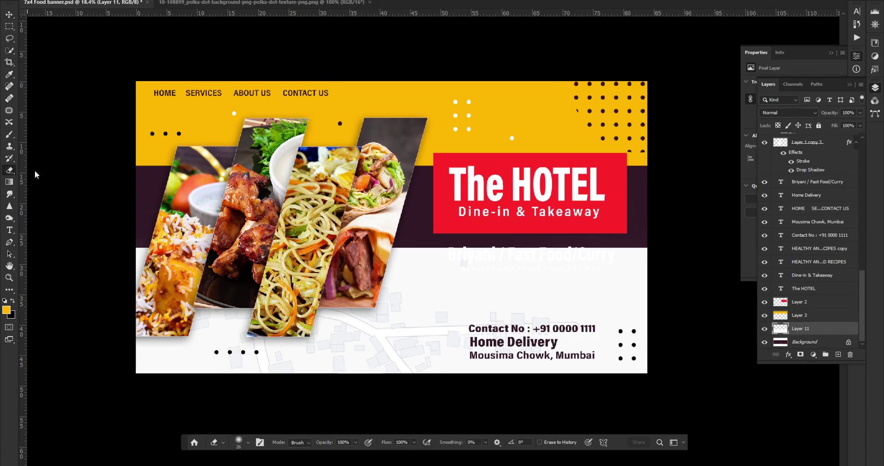
right_click(394, 269)
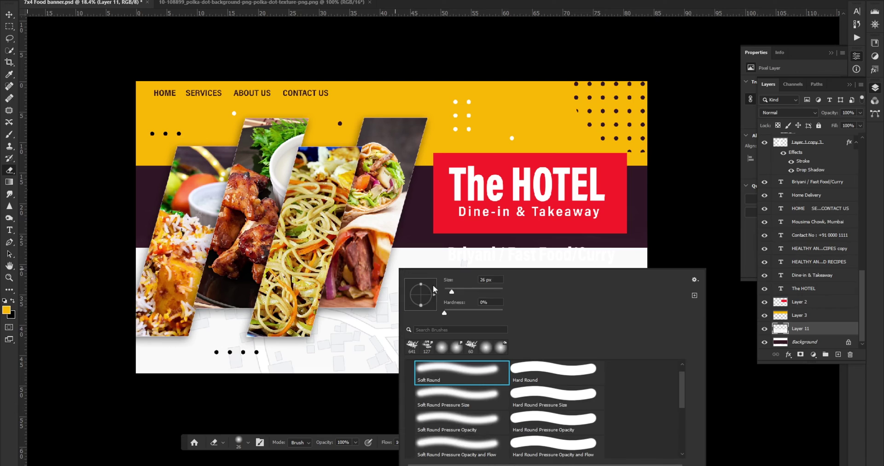
left_click(483, 291)
left_click(496, 289)
left_click_drag(495, 290, 502, 291)
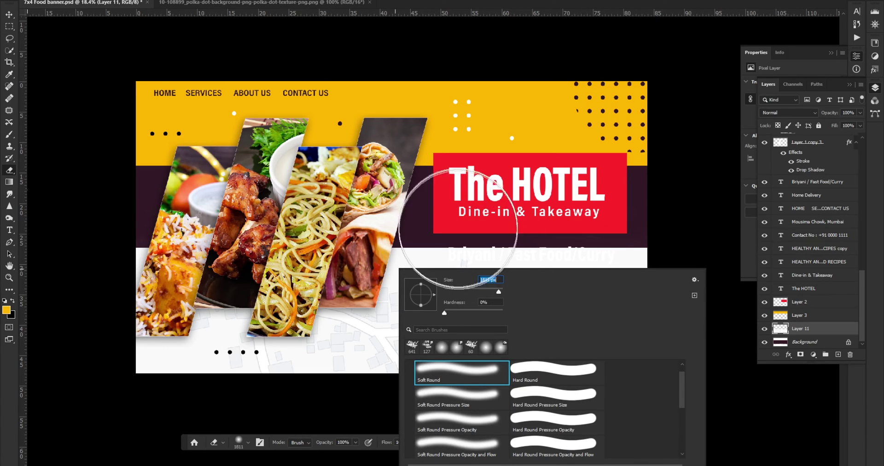
key("Return")
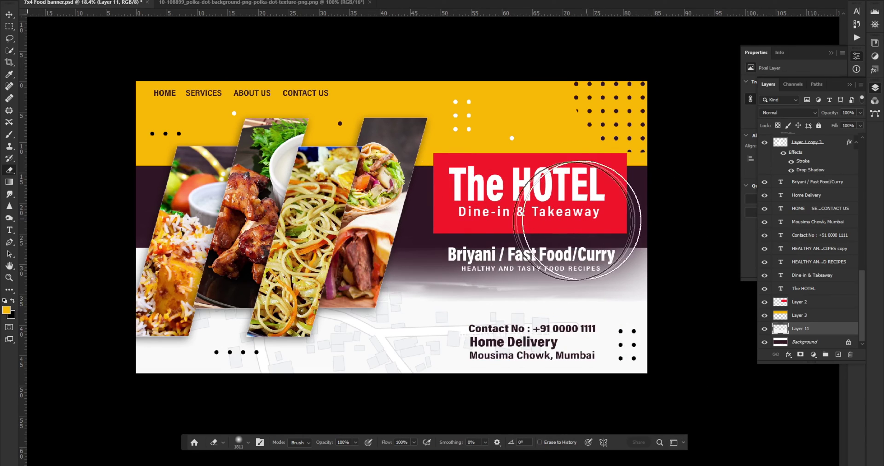
right_click(463, 267)
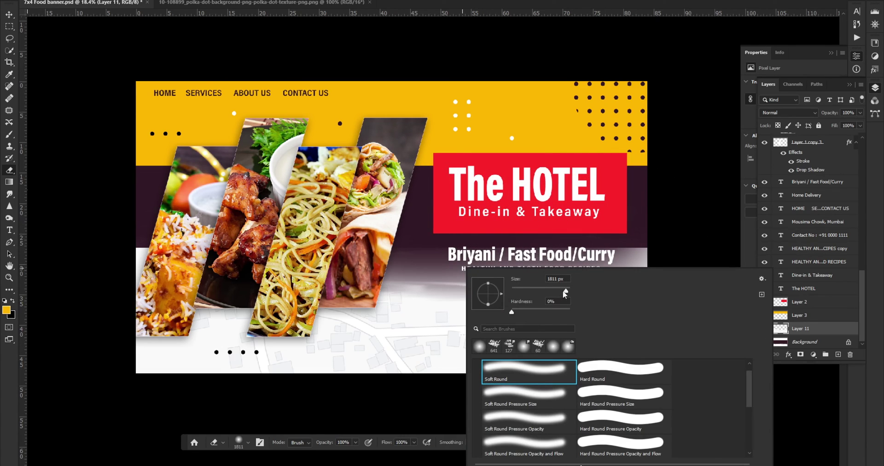
key("Return")
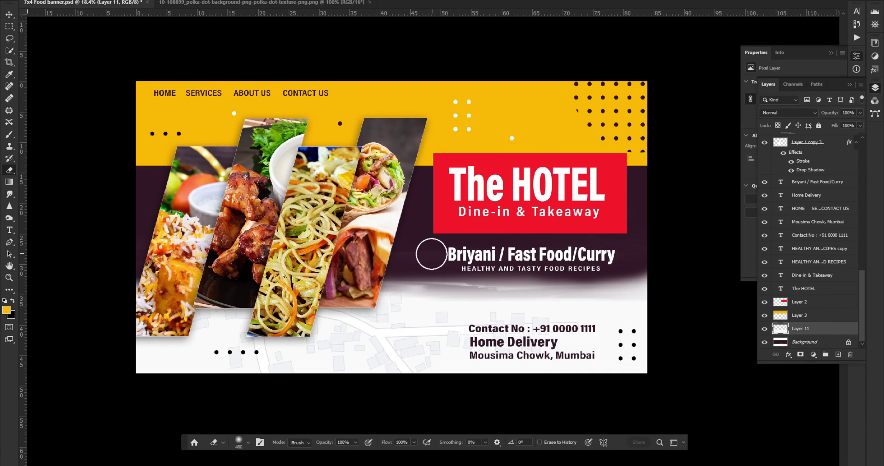
right_click(431, 253, "alt")
Step: Erase along the top edge of the map layer so it fades into the purple band
left_click_drag(439, 251, 661, 271)
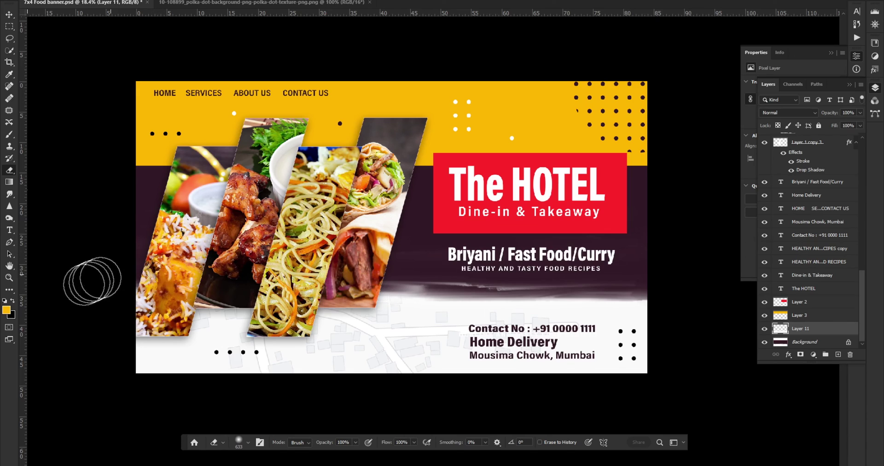
scroll(241, 229, "down", 3)
scroll(414, 307, "up", 3)
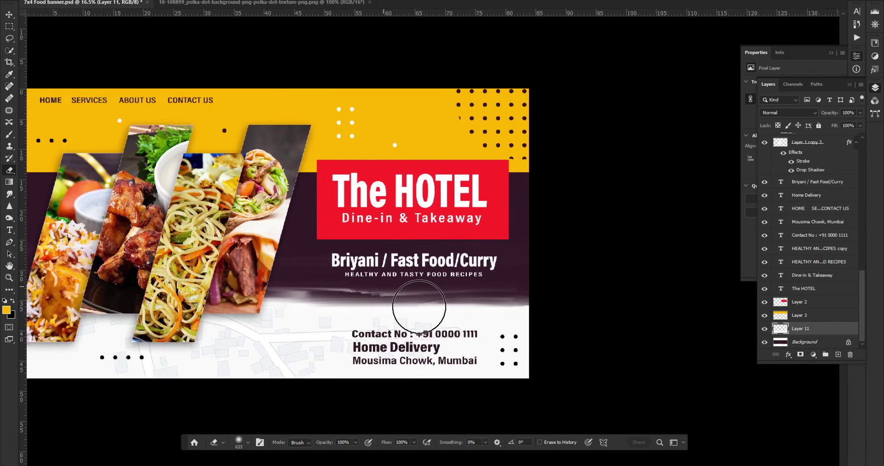
scroll(586, 365, "up", 2)
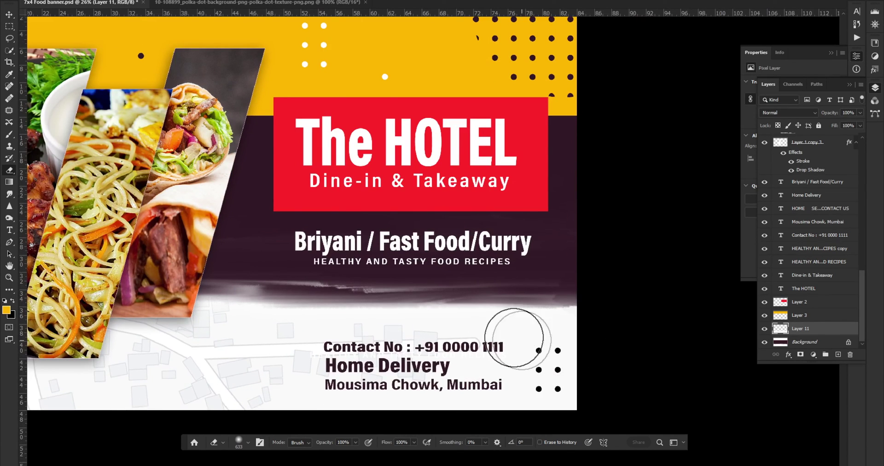
scroll(434, 302, "down", 3)
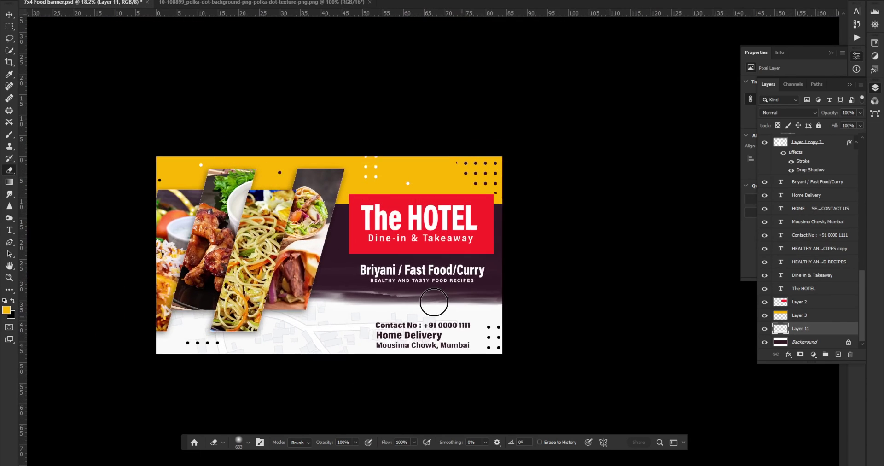
left_click(9, 14)
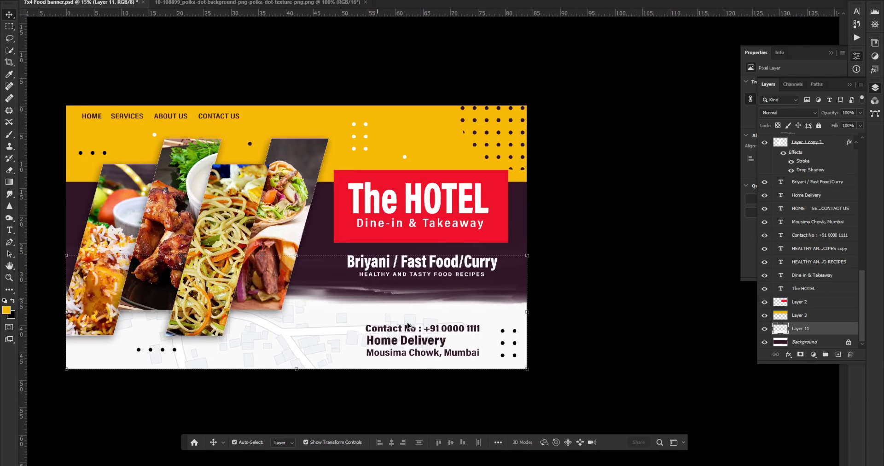
scroll(518, 299, "up", 2)
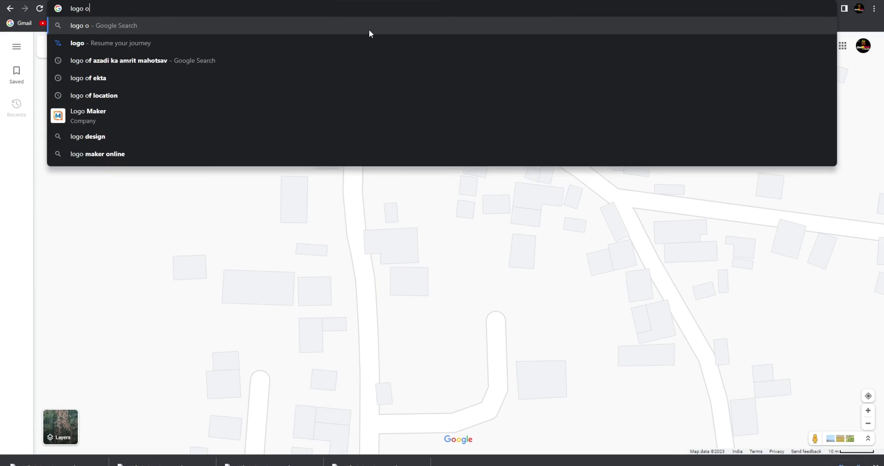
Step: Search Google Images for a landmark logo and copy the red map-pin image
type("f landa")
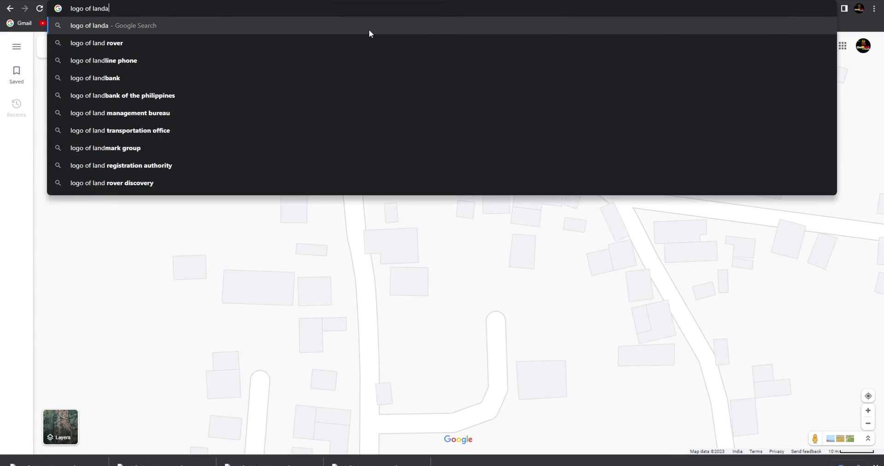
key("BackSpace")
type(" mar")
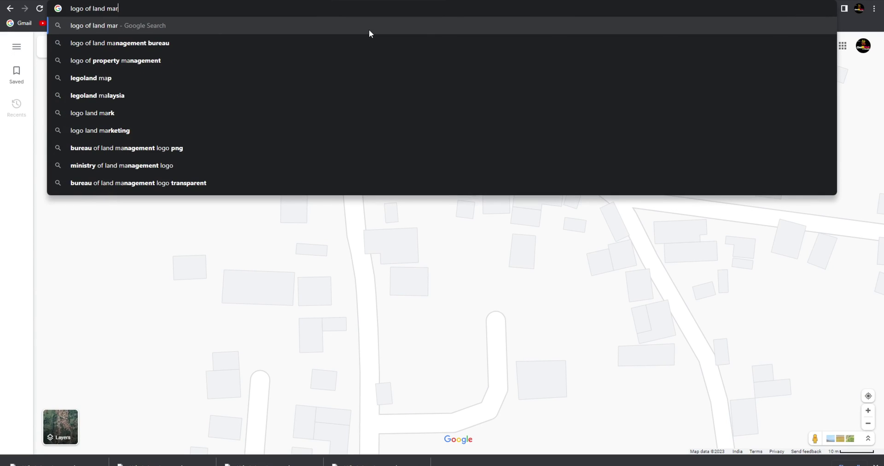
type("k")
key("Return")
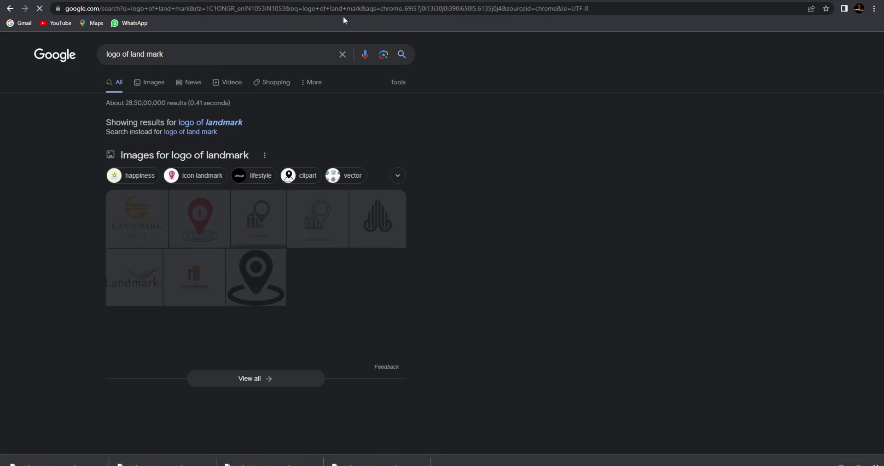
left_click(154, 84)
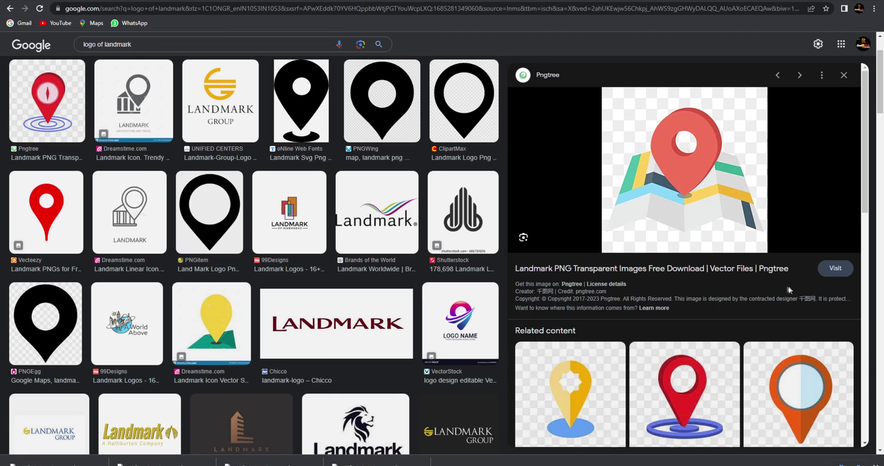
scroll(735, 276, "down", 4)
scroll(736, 258, "up", 4)
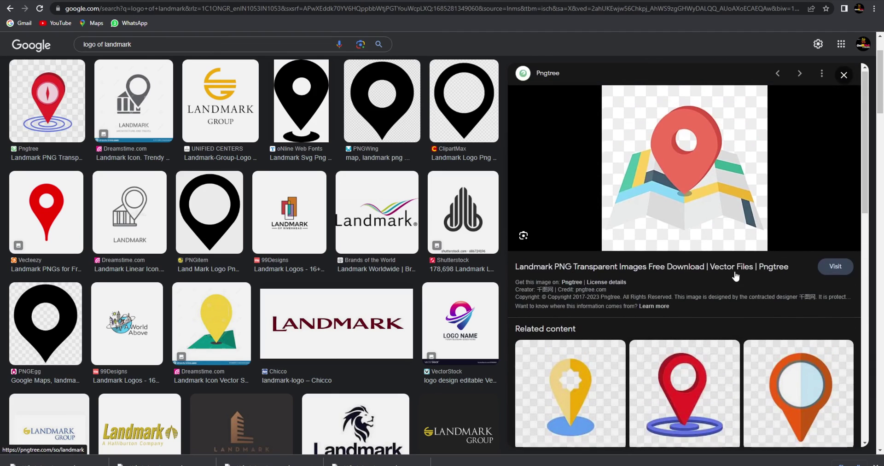
right_click(690, 183)
left_click(722, 292)
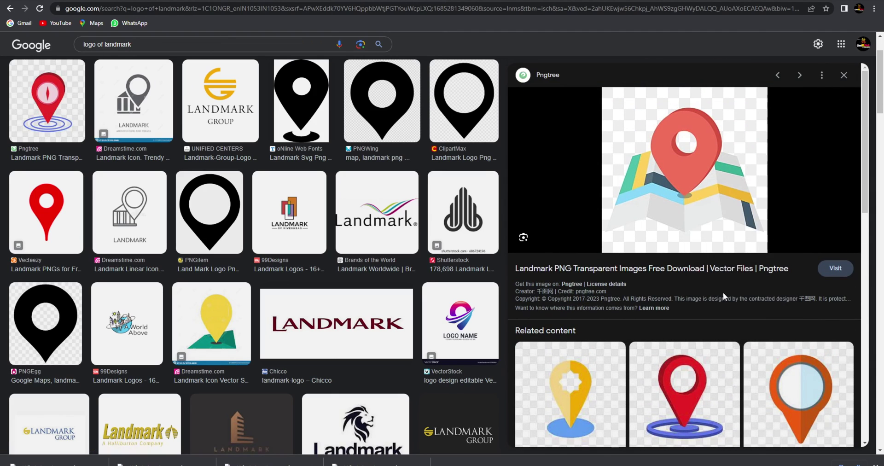
key("alt+Tab")
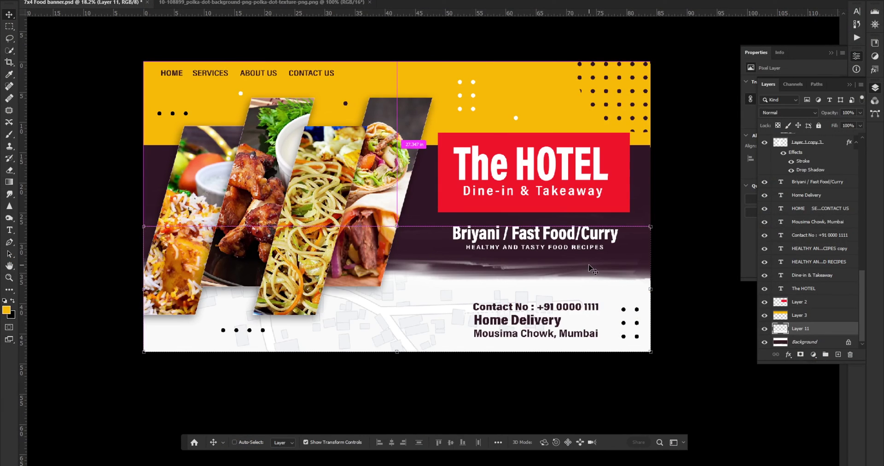
Step: Paste the map-pin image, shrink it, and place it beside the Mousima Chowk, Mumbai address
key("ctrl+v")
left_click_drag(408, 214, 460, 351)
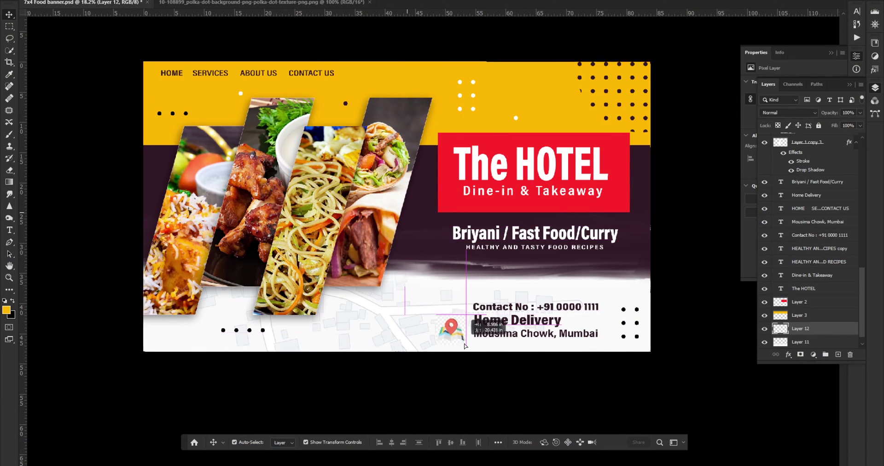
scroll(446, 340, "up", 5)
scroll(473, 272, "up", 2)
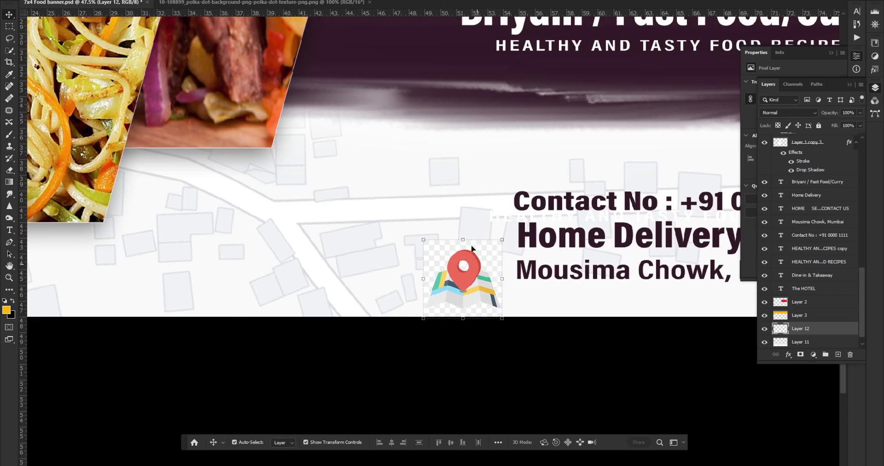
left_click_drag(464, 238, 463, 269)
left_click_drag(471, 297, 492, 268)
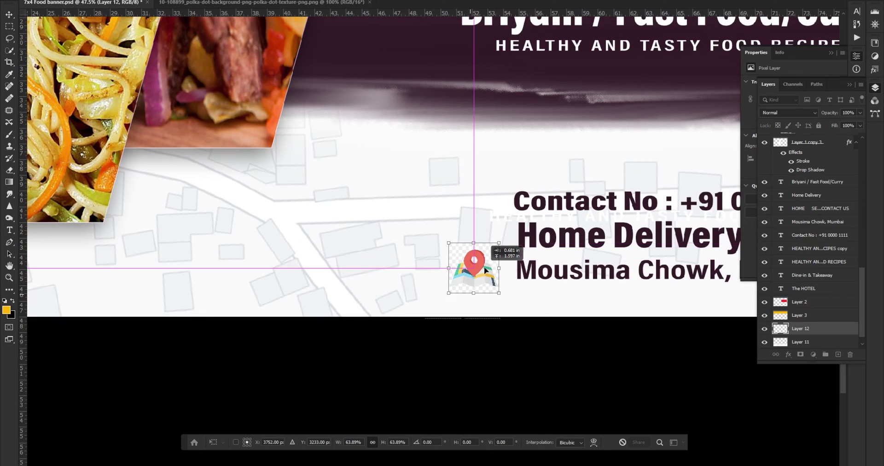
key("Return")
Step: Erase the leftover background edges around the map pin with a smaller eraser brush
scroll(484, 270, "up", 4)
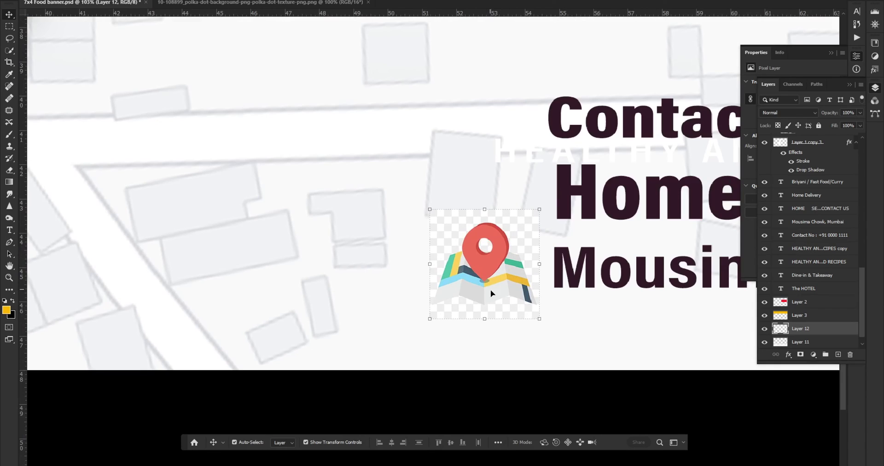
left_click(8, 170)
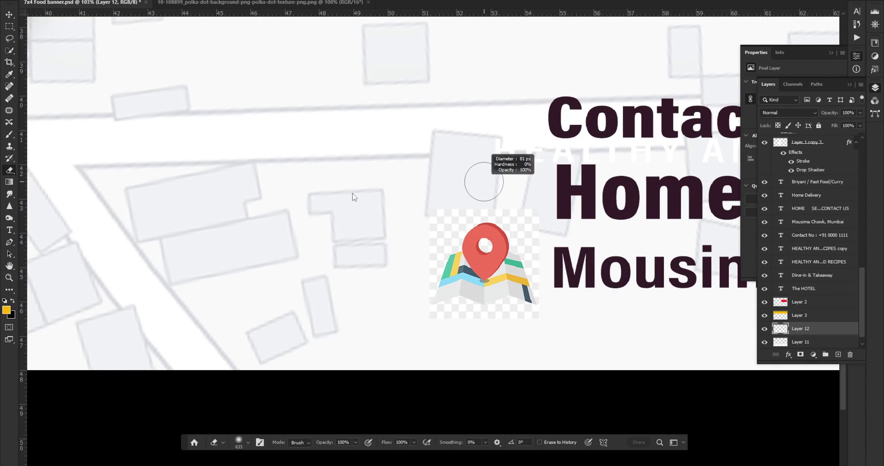
mouse_move(468, 207)
left_mouse_down()
mouse_move(416, 257)
mouse_move(511, 205)
mouse_move(547, 250)
left_mouse_up()
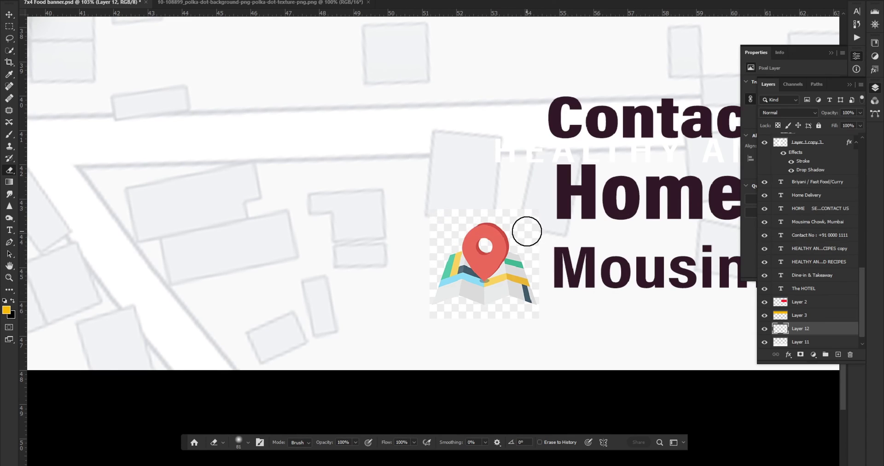
scroll(526, 230, "up", 2)
left_click_drag(527, 210, 522, 229)
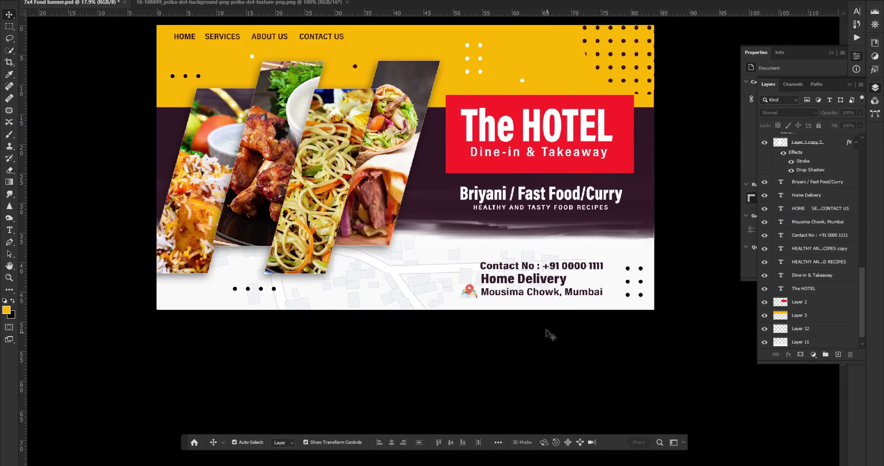
Step: Move the black dot group to the banner's bottom-left edge
left_click(464, 246)
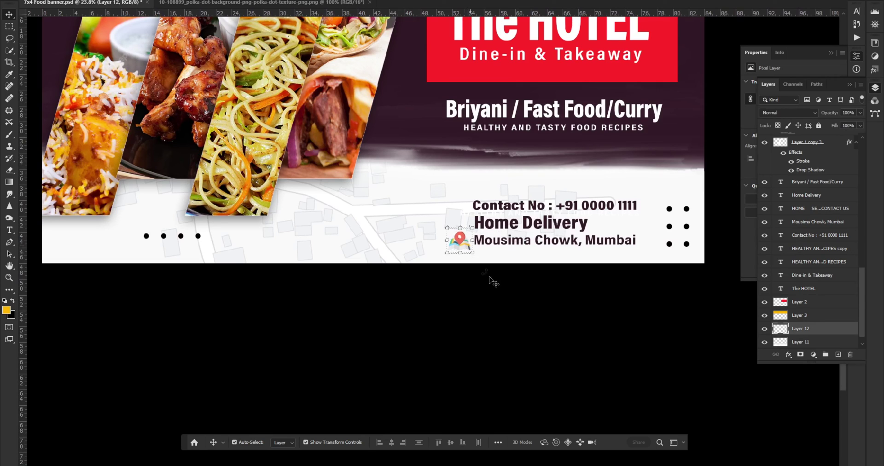
left_click(484, 271)
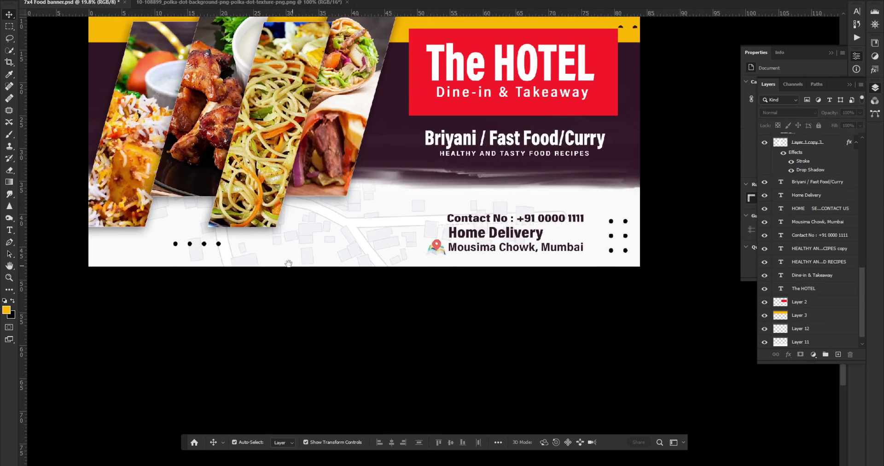
scroll(294, 269, "up", 2)
left_click_drag(551, 424, 344, 351)
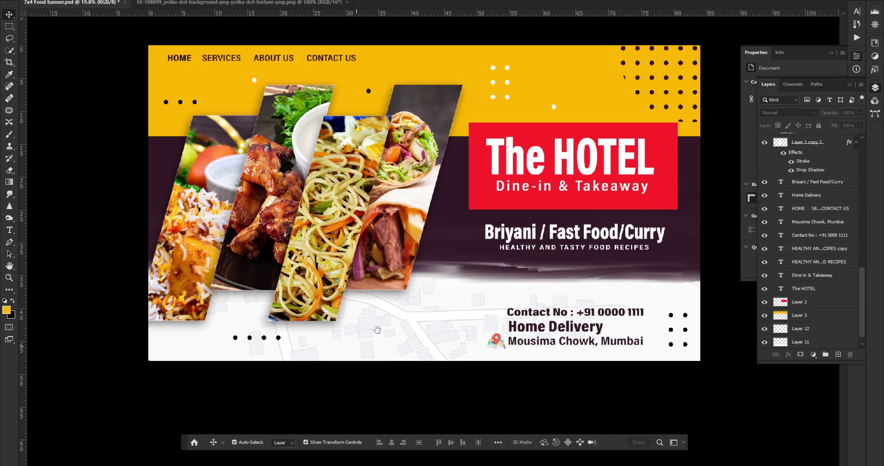
mouse_move(671, 317)
left_mouse_down()
mouse_move(152, 305)
mouse_move(156, 353)
mouse_move(159, 344)
left_mouse_up()
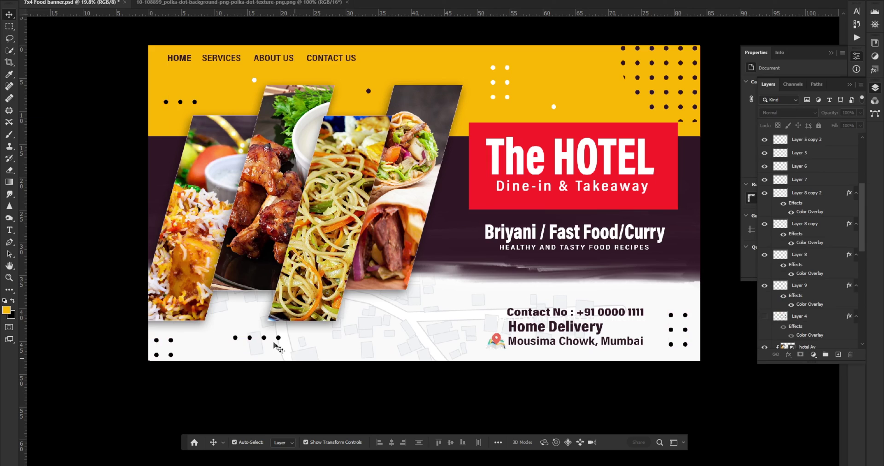
Step: Nudge the row of four dots slightly right and down
left_click_drag(265, 340, 276, 342)
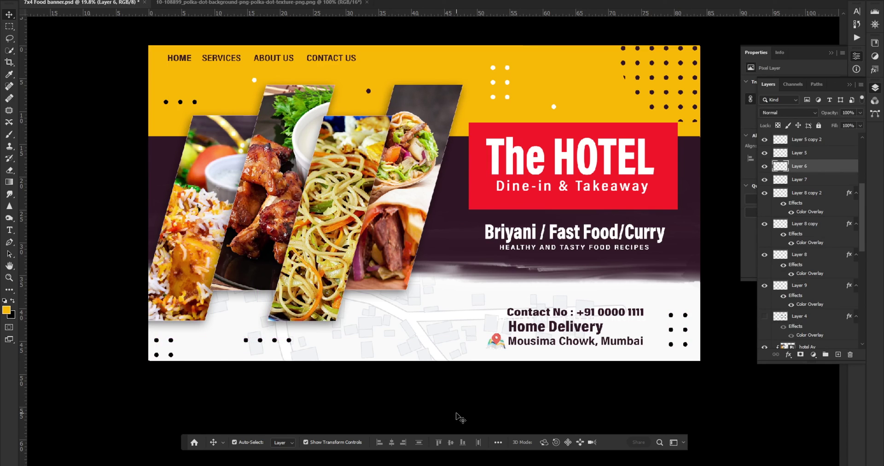
scroll(410, 386, "up", 2)
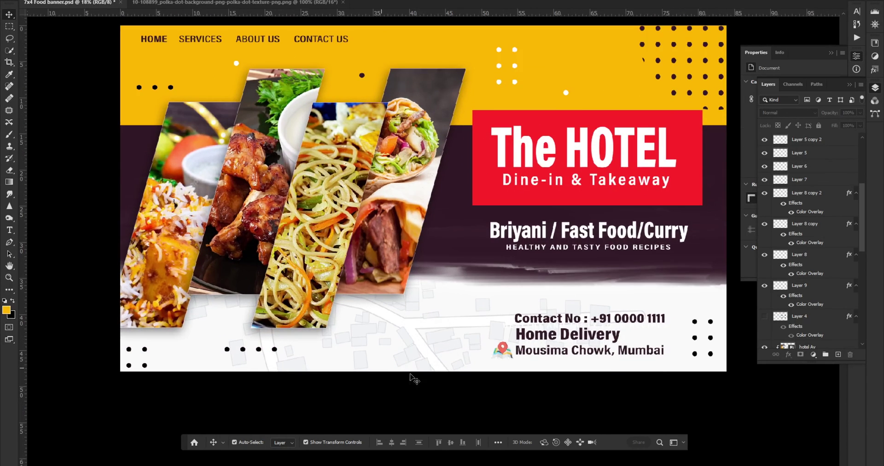
scroll(382, 375, "up", 1)
scroll(360, 367, "down", 2)
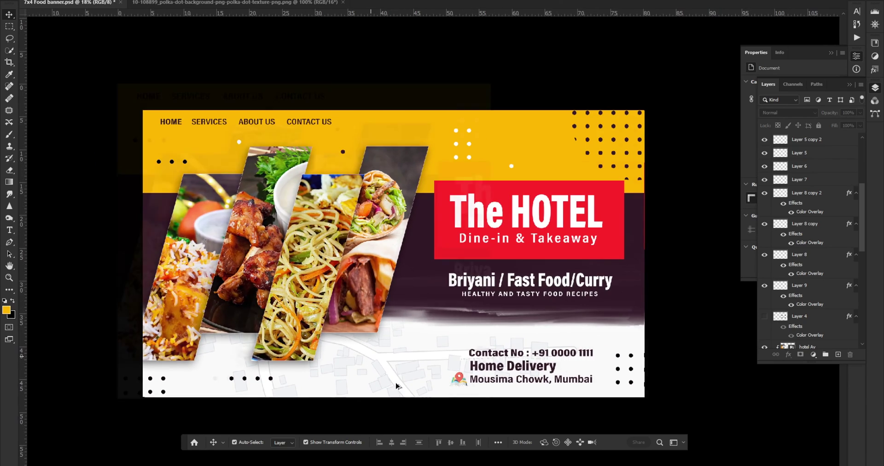
scroll(460, 345, "up", 1)
scroll(603, 324, "down", 1)
left_click(602, 324)
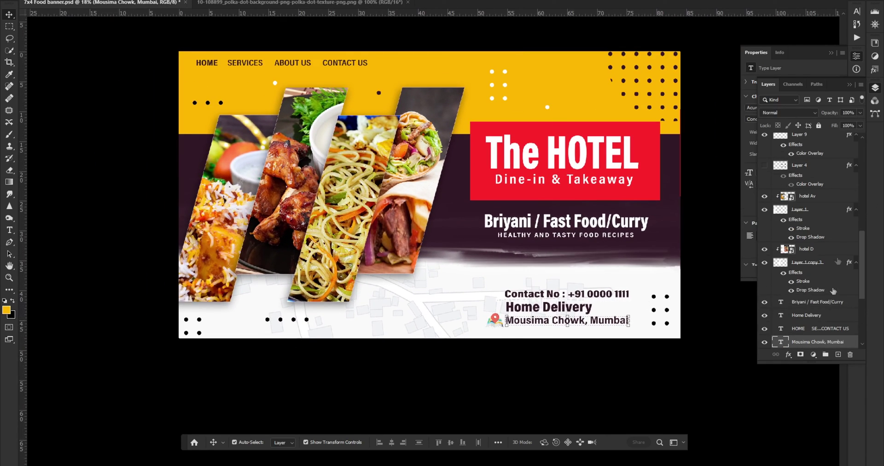
Step: Give the Mousima Chowk, Mumbai text a Color Overlay using the HOTEL box's red
double_click(850, 343)
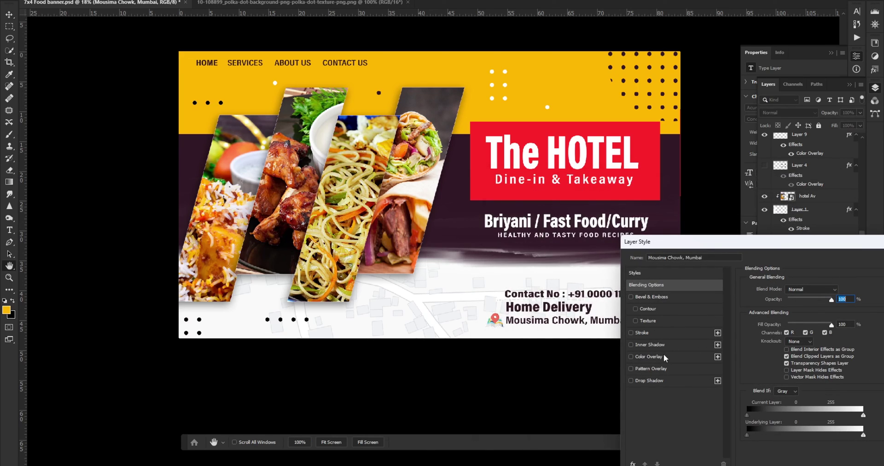
left_click(663, 356)
left_click(841, 292)
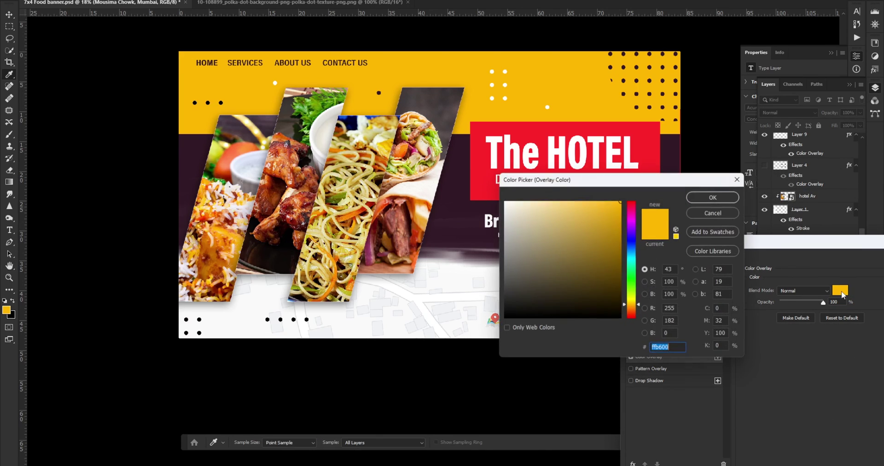
left_click(545, 129)
left_click(707, 196)
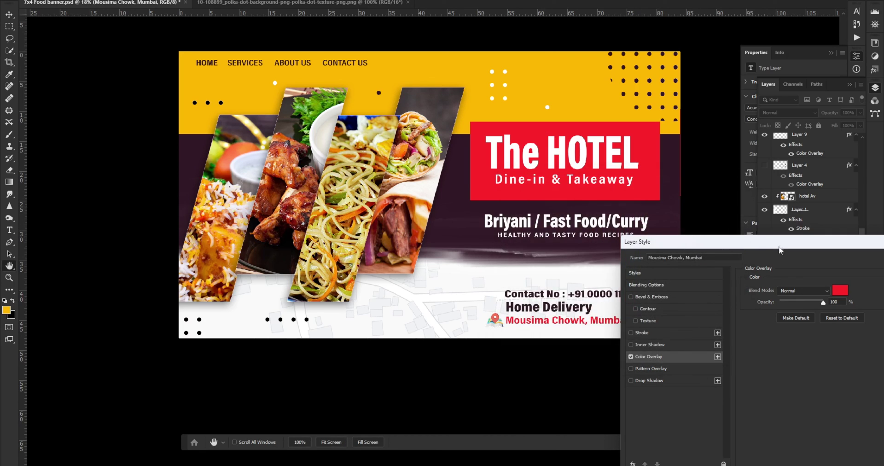
left_click(848, 259)
key("v")
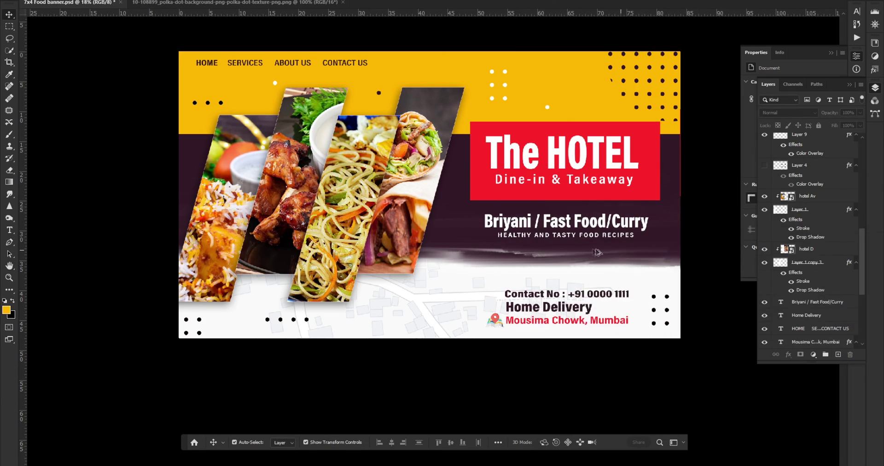
scroll(587, 302, "up", 1)
scroll(587, 302, "down", 1)
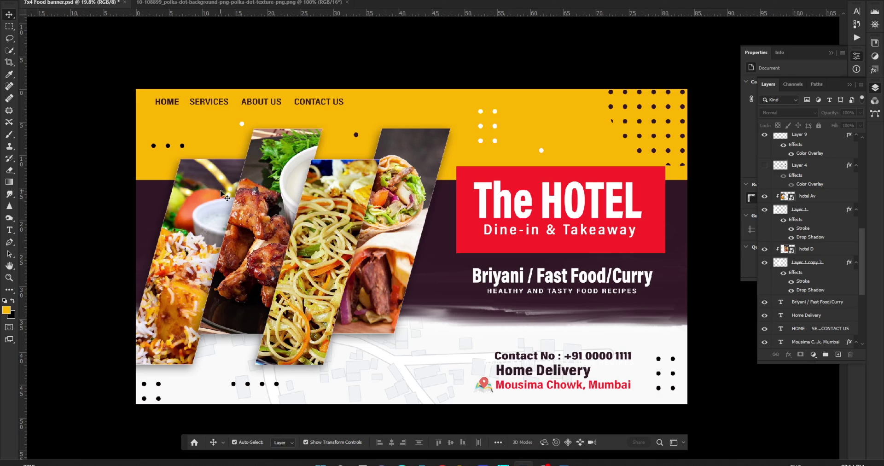
Step: Scale the food photo stripes to about 95.7% height and shift them slightly up
left_click_drag(441, 219, 195, 224)
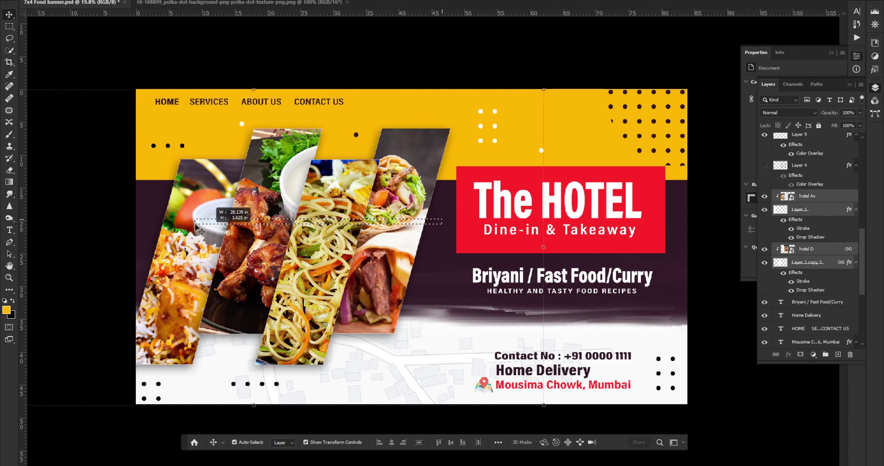
left_click_drag(545, 247, 547, 248)
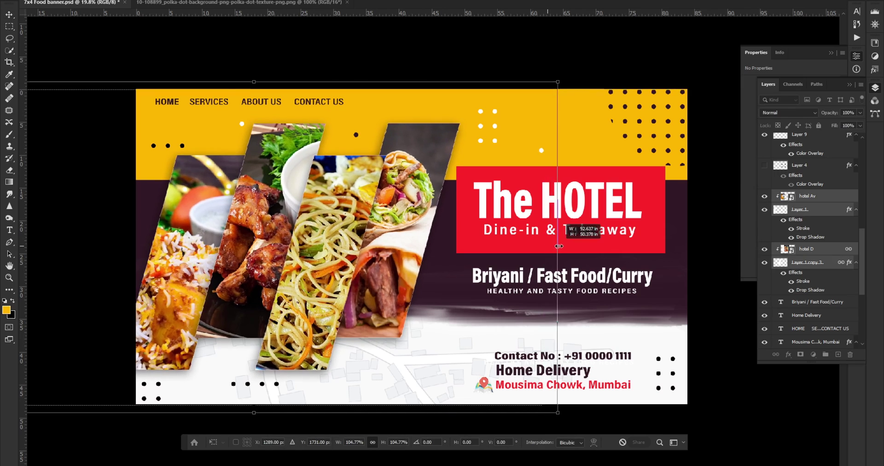
mouse_move(546, 247)
left_mouse_down()
mouse_move(534, 251)
mouse_move(558, 248)
left_mouse_up()
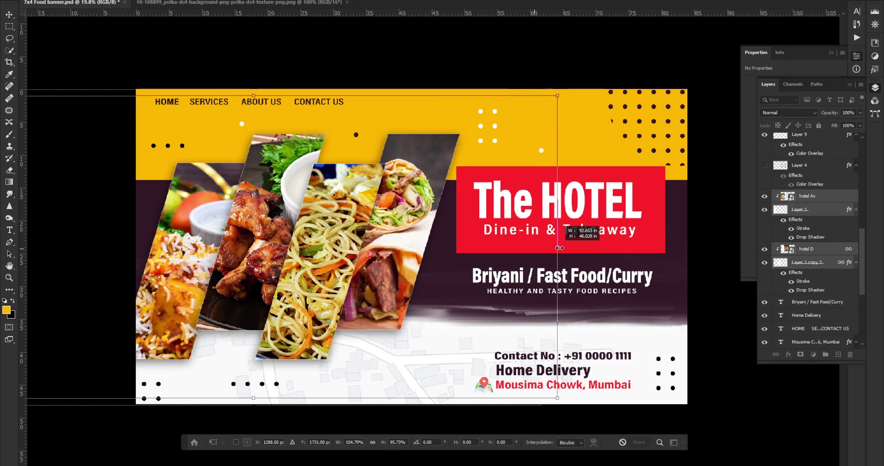
left_click_drag(385, 225, 384, 223)
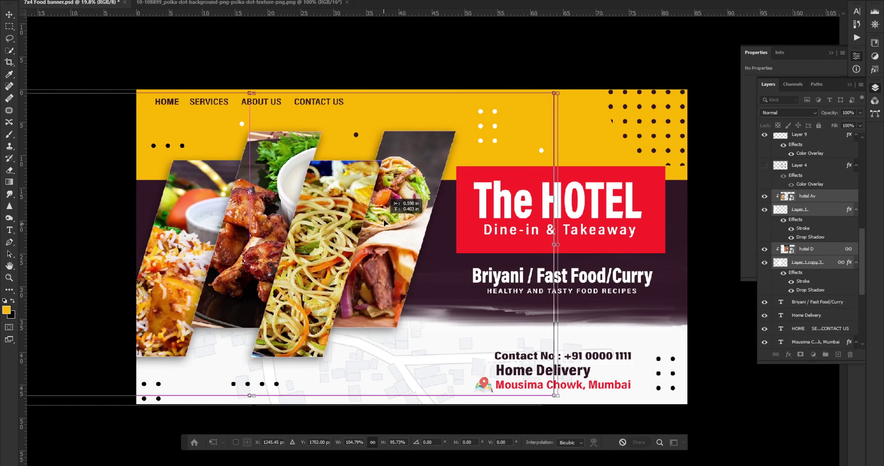
key("Return")
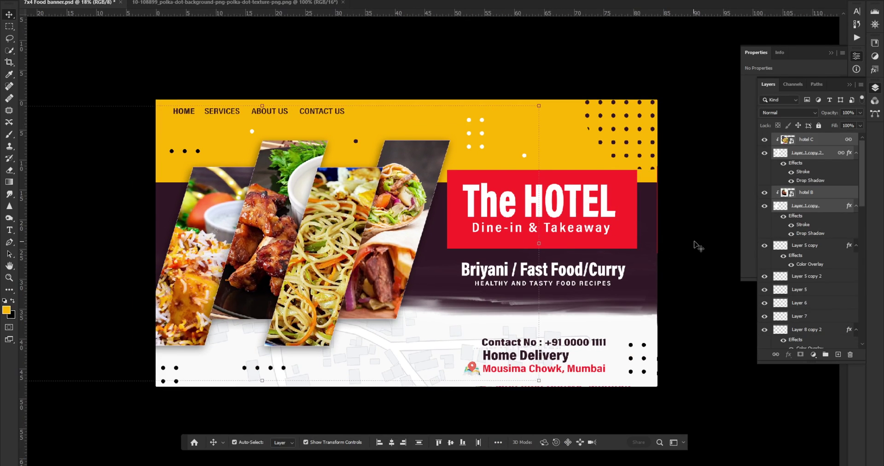
left_click(699, 247)
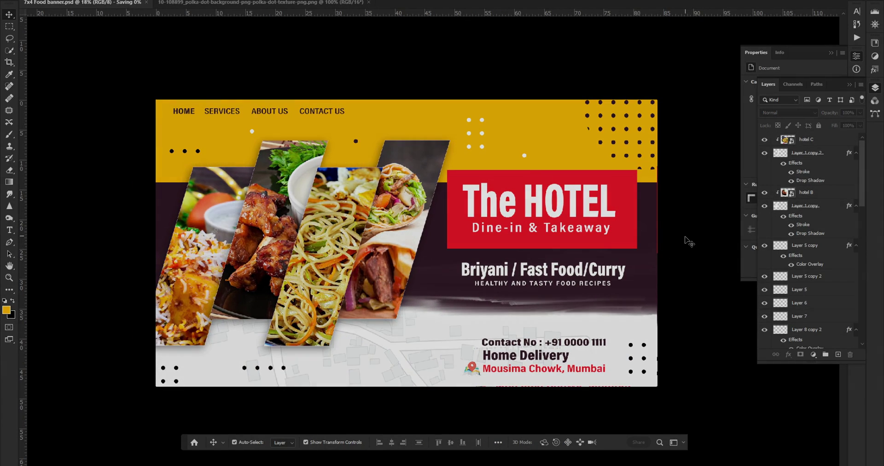